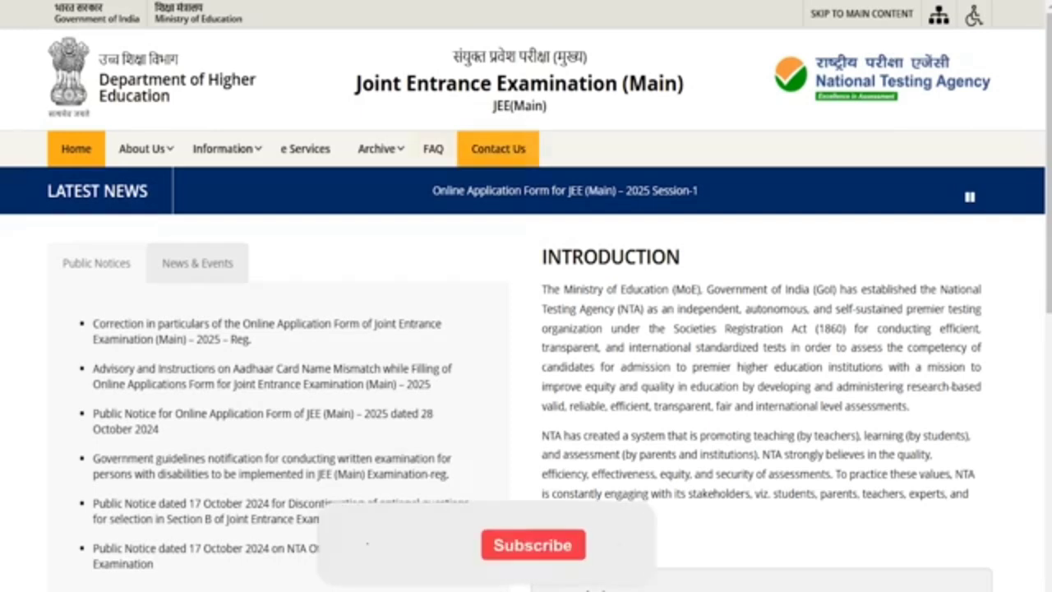
# Browse the NTA homepage from its navigation menus down to the footer links and back up
pyautogui.moveTo(227, 149)
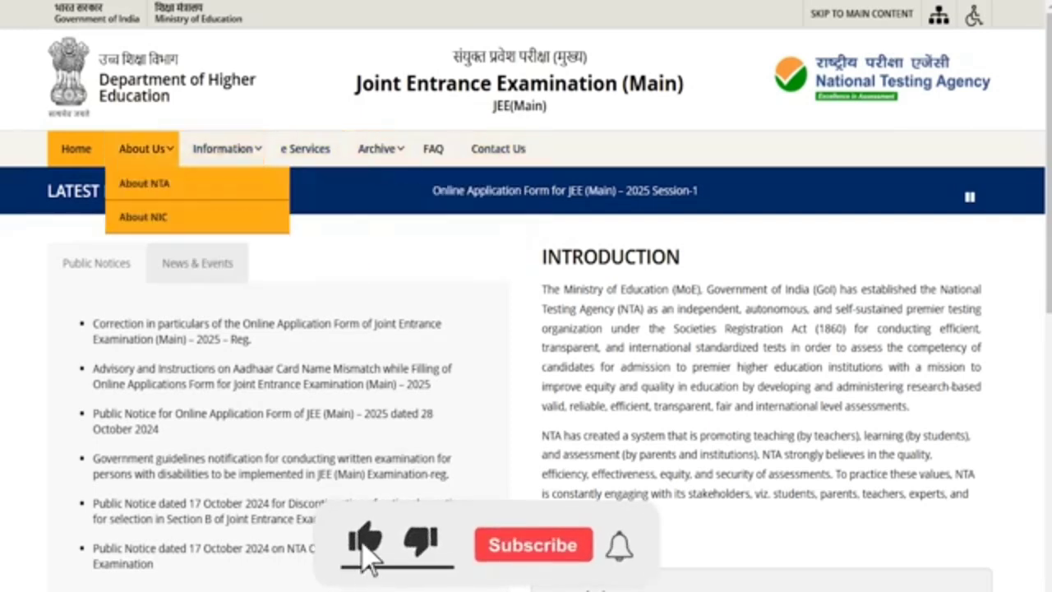
pyautogui.scroll(-5, 526, 296)
pyautogui.scroll(-3, 526, 328)
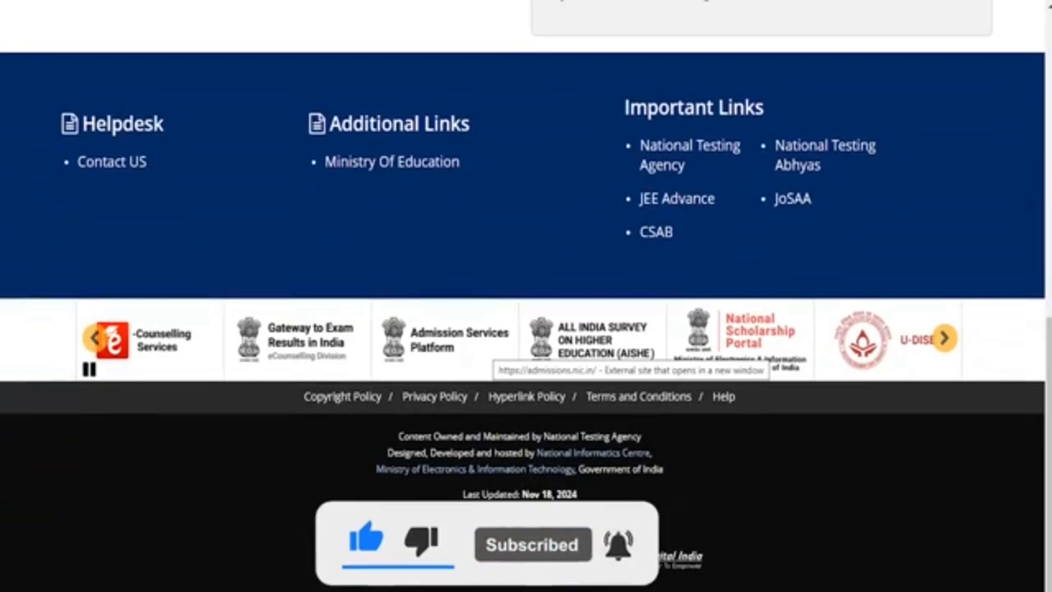
pyautogui.scroll(3, 635, 565)
pyautogui.scroll(4, 526, 296)
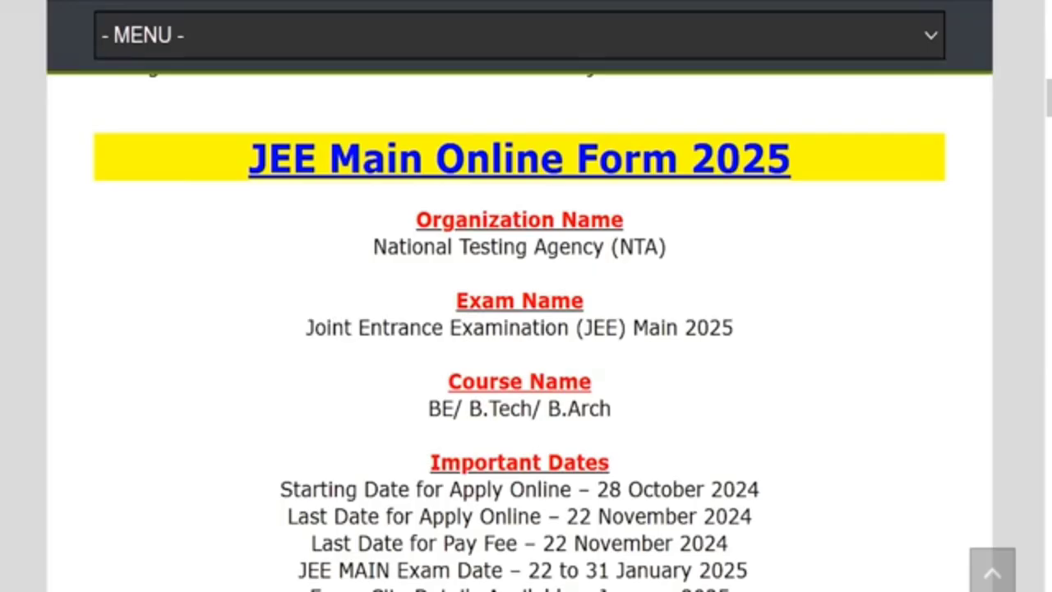
# Highlight the title, National Testing Agency, exam name, BE/B.Tech/B.Arch, and dates 28 October–22 November 2024
pyautogui.moveTo(268, 158); pyautogui.dragTo(766, 158)
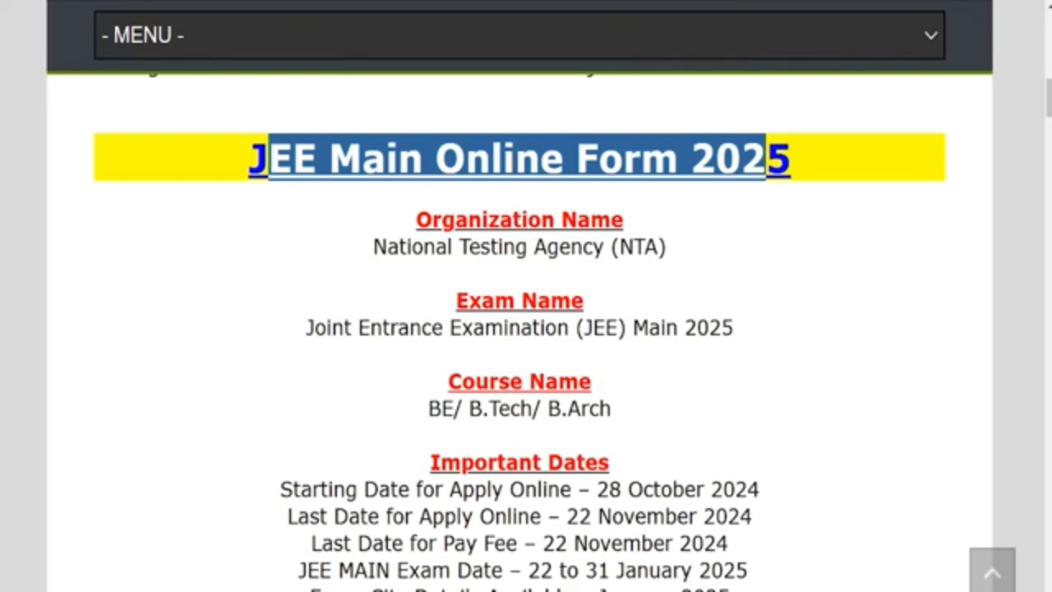
pyautogui.moveTo(410, 247); pyautogui.dragTo(633, 246)
pyautogui.moveTo(331, 327); pyautogui.dragTo(733, 327)
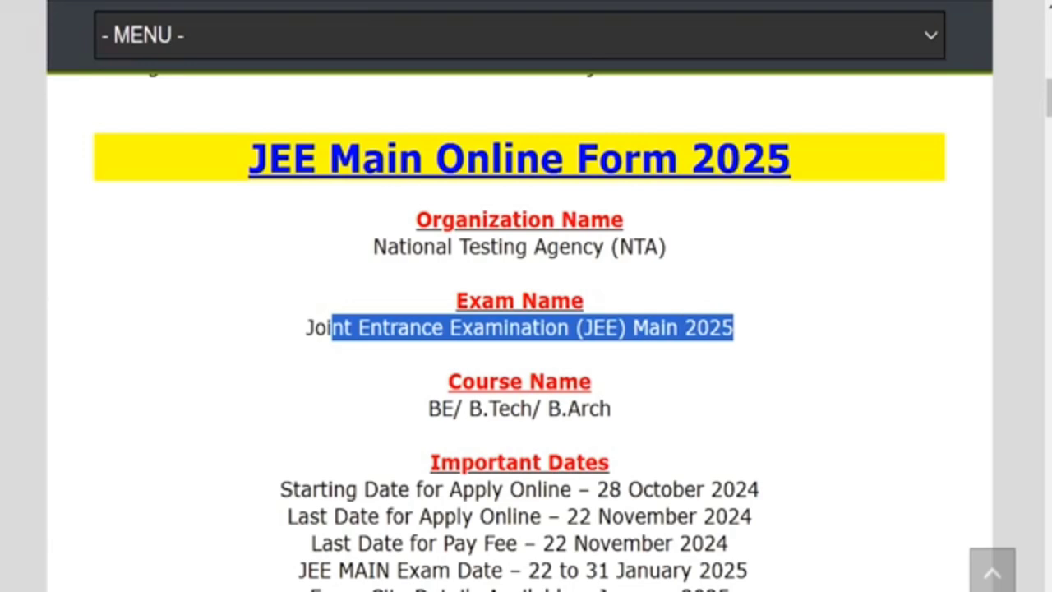
pyautogui.scroll(-1, 519, 332)
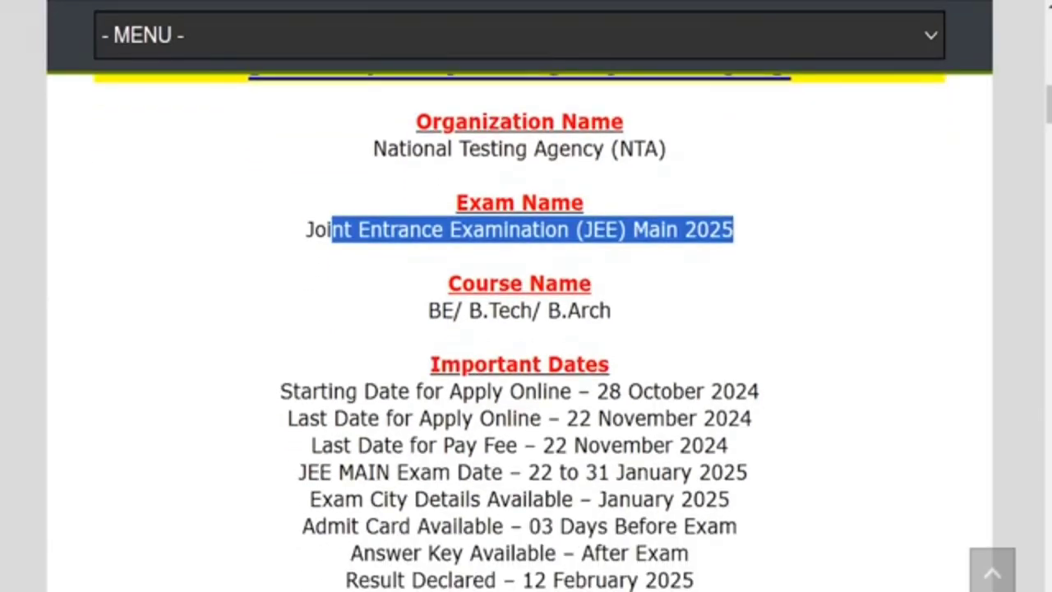
pyautogui.moveTo(428, 310); pyautogui.dragTo(611, 310)
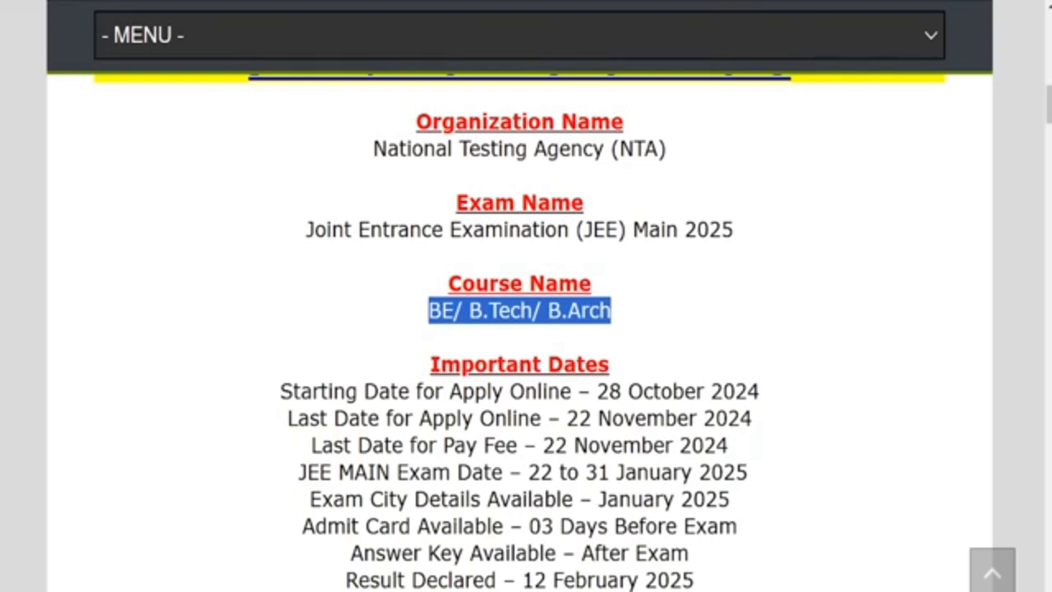
pyautogui.moveTo(597, 391); pyautogui.dragTo(758, 391)
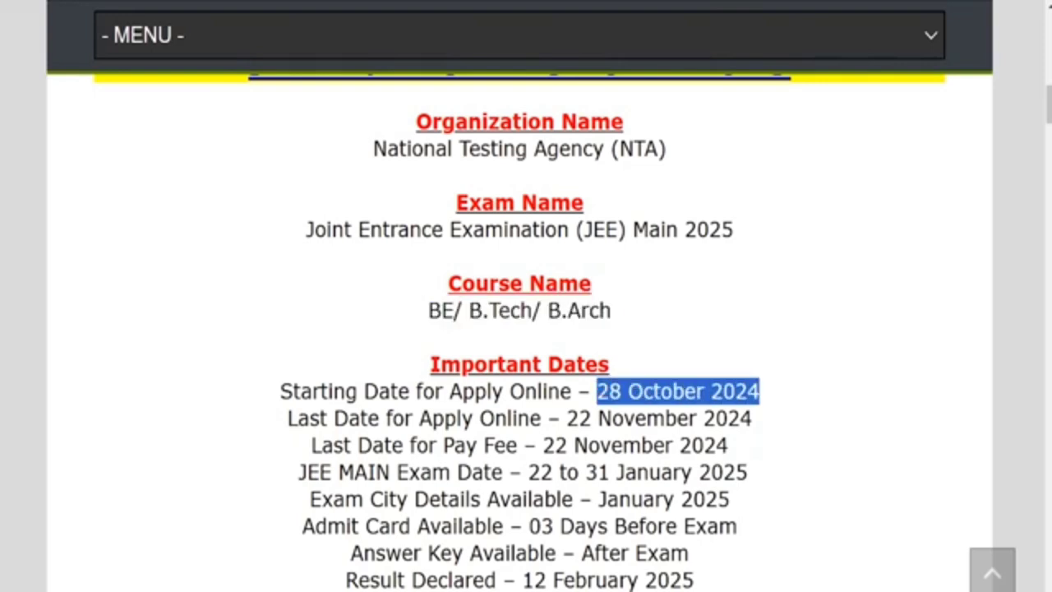
pyautogui.moveTo(567, 417); pyautogui.dragTo(752, 417)
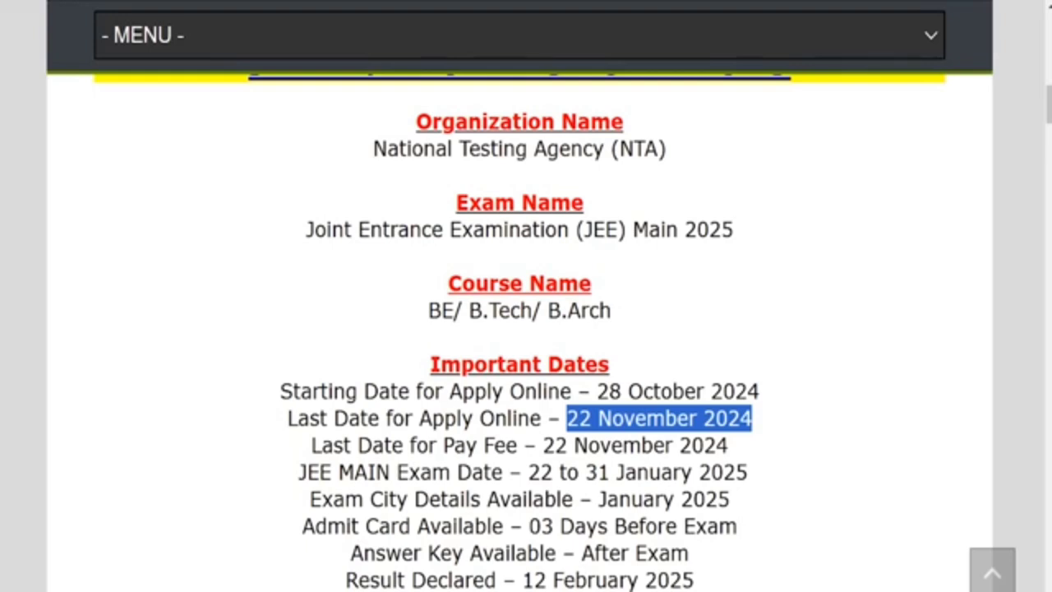
# Scroll down to the application fee list and the Important Links section
pyautogui.scroll(-3, 519, 329)
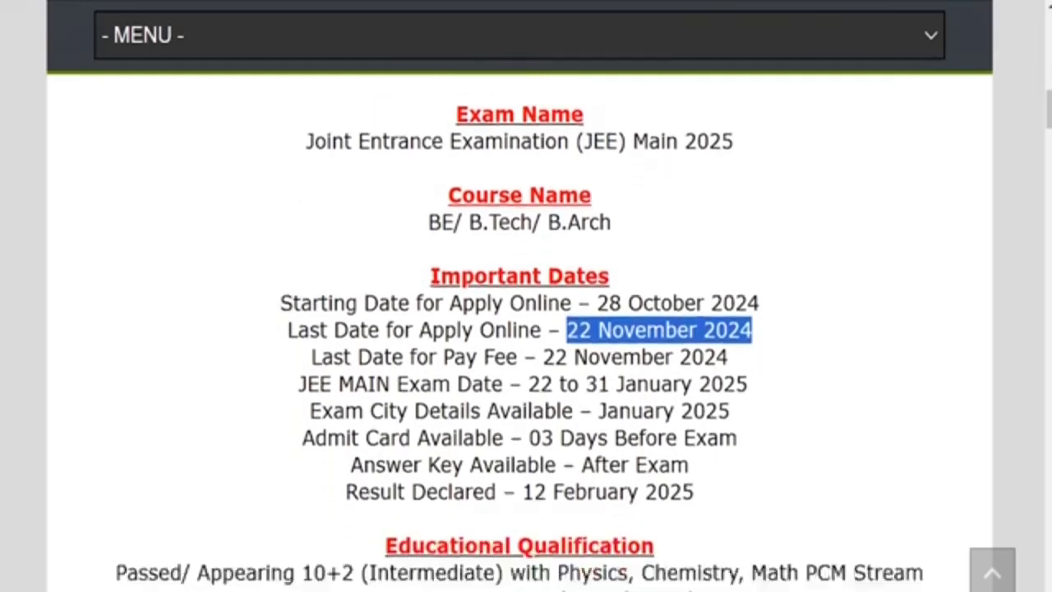
pyautogui.scroll(-3, 519, 328)
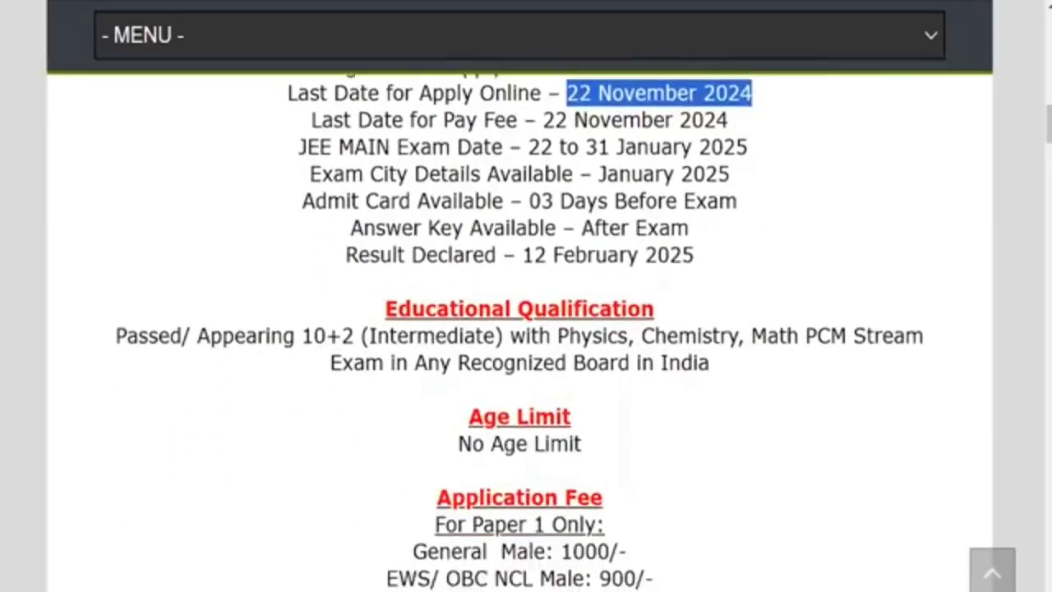
pyautogui.scroll(-4, 520, 329)
pyautogui.scroll(-5, 520, 329)
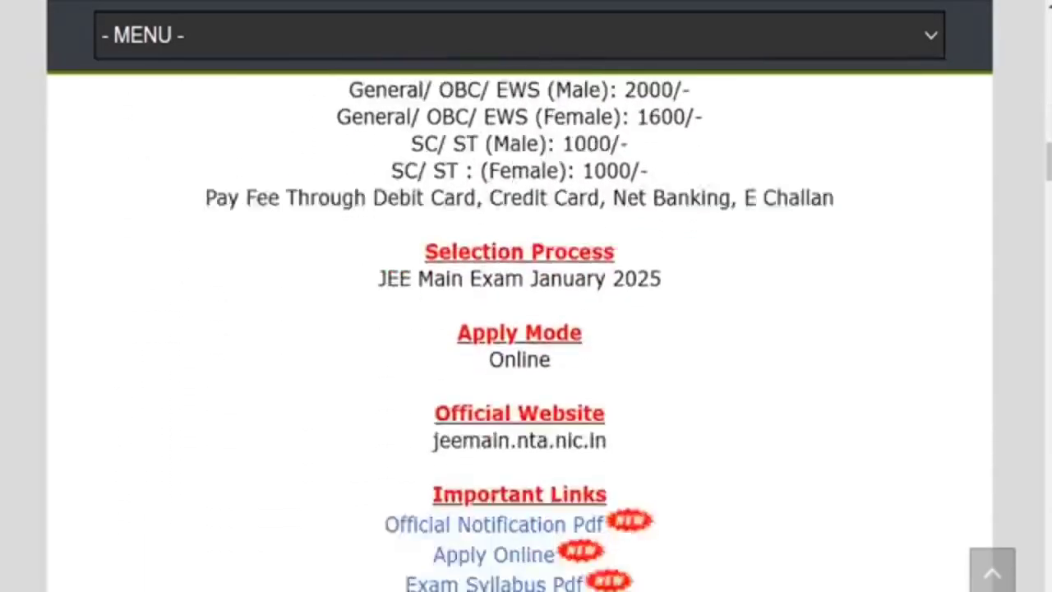
# Read through the Official Notification PDF, then open the Session 1 portal via Apply Online
pyautogui.scroll(-1, 519, 329)
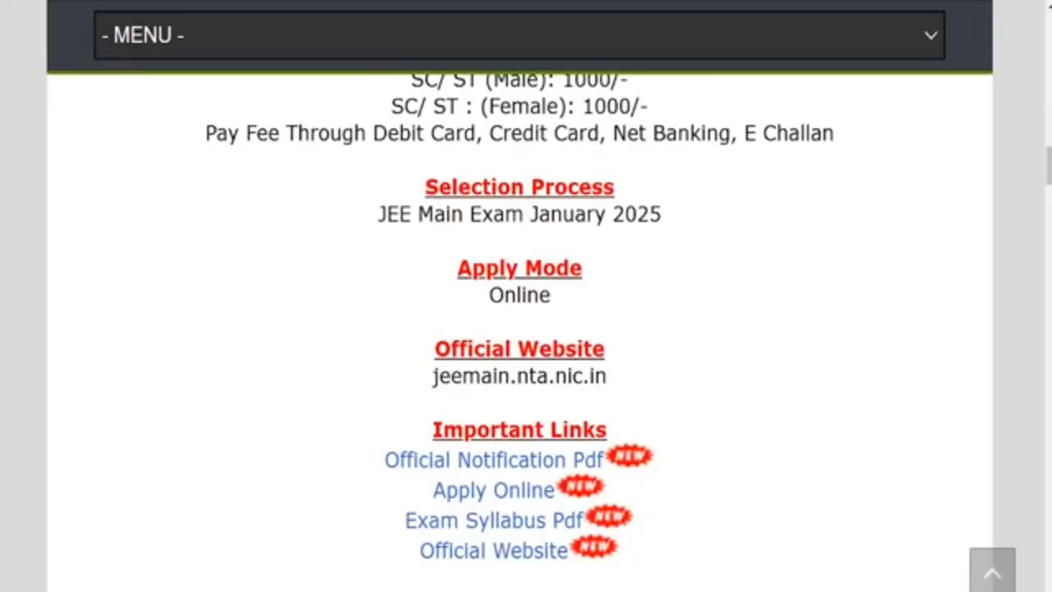
pyautogui.moveTo(444, 430); pyautogui.dragTo(582, 430)
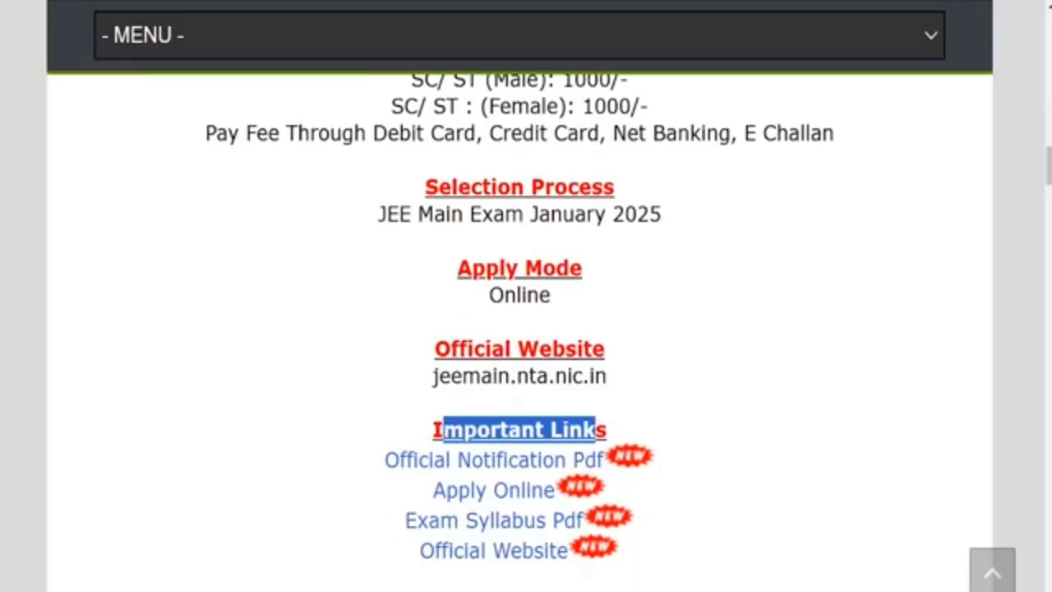
pyautogui.moveTo(348, 463); pyautogui.dragTo(584, 460)
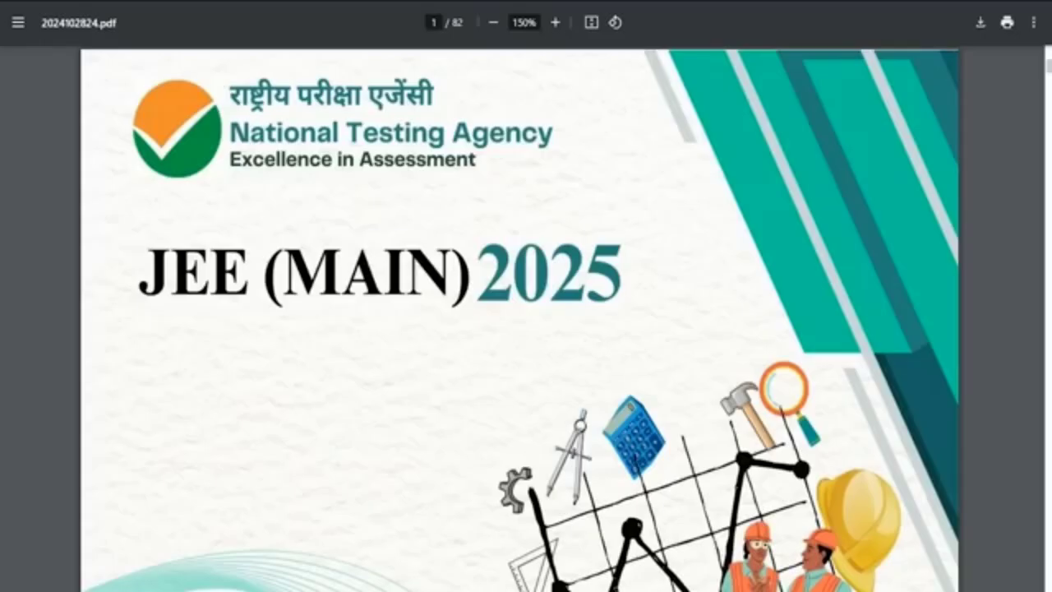
pyautogui.scroll(-10, 526, 321)
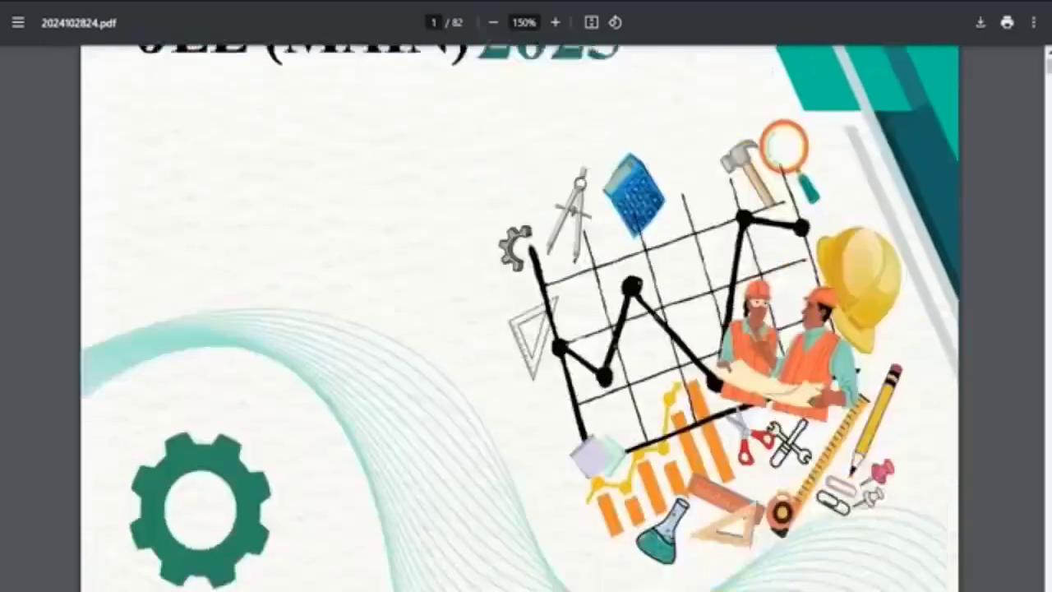
pyautogui.scroll(-10, 520, 320)
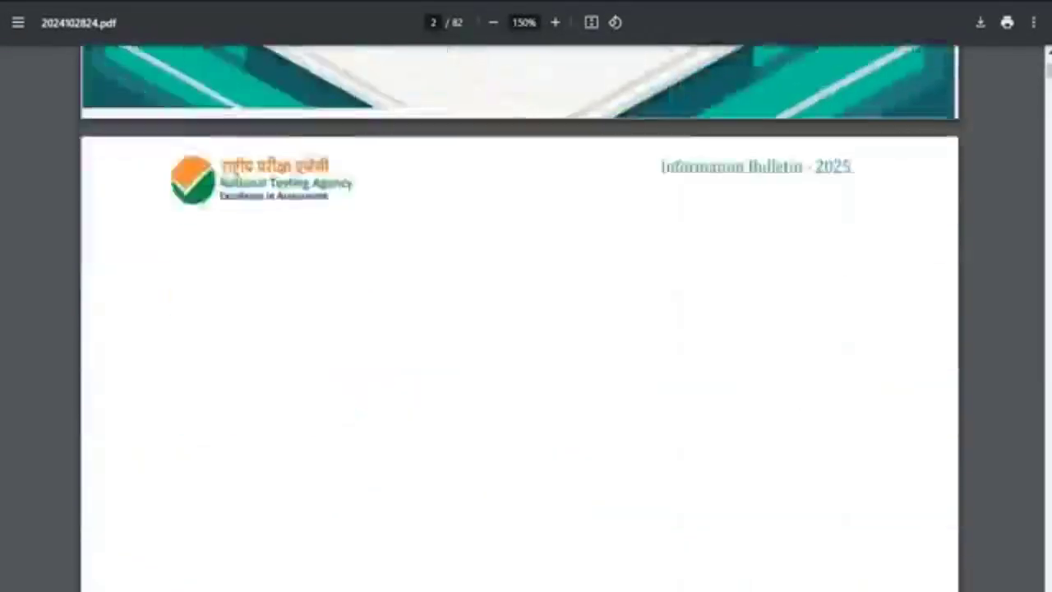
pyautogui.scroll(-15, 520, 320)
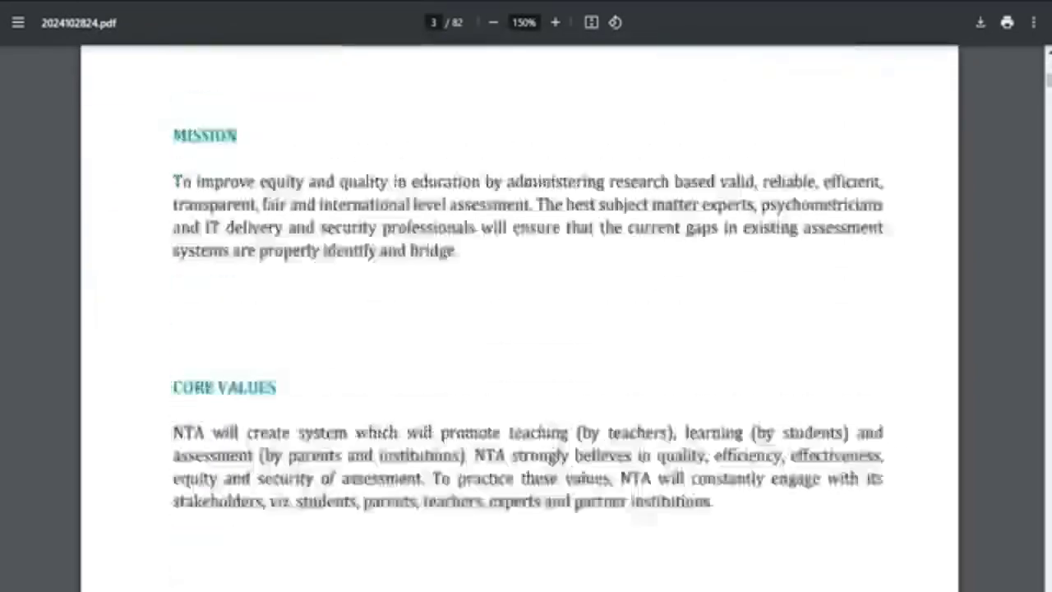
pyautogui.scroll(-3, 526, 321)
pyautogui.scroll(3, 526, 321)
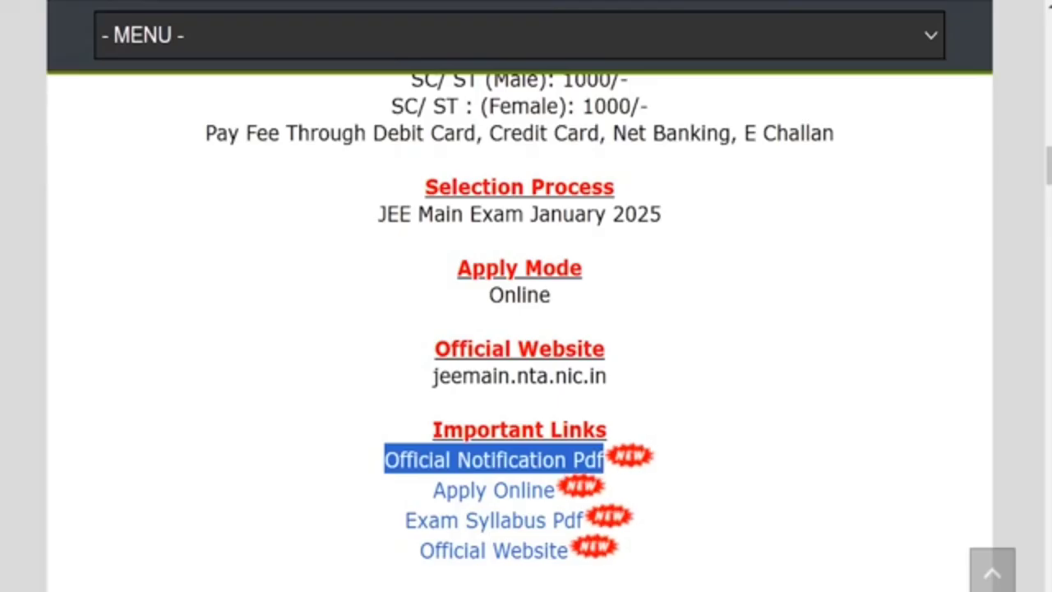
pyautogui.moveTo(431, 490); pyautogui.dragTo(531, 490)
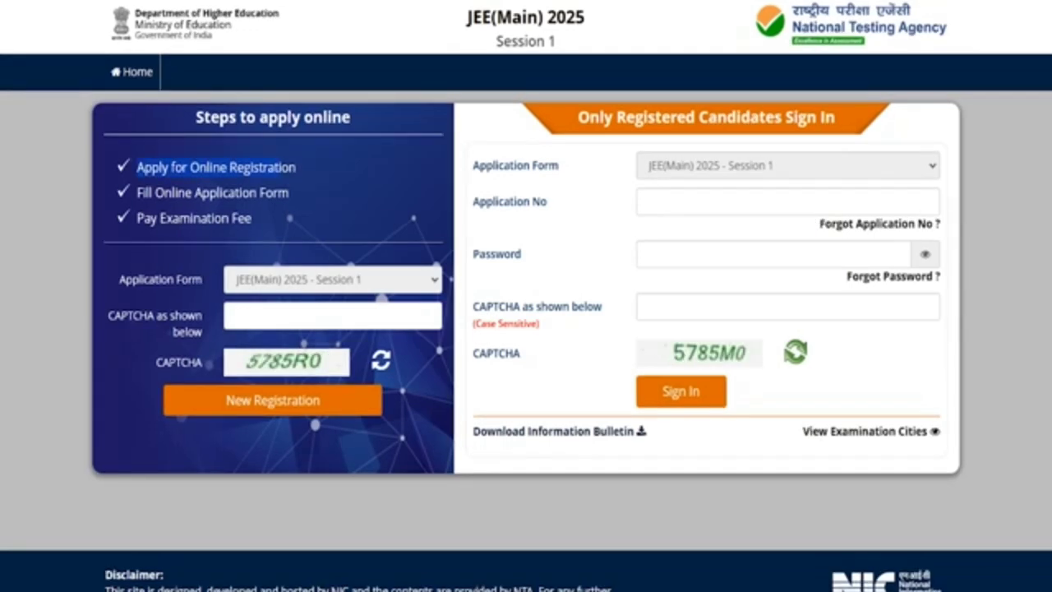
# Point out the application number, password and CAPTCHA fields for sign-in and new registration
pyautogui.click(692, 199)
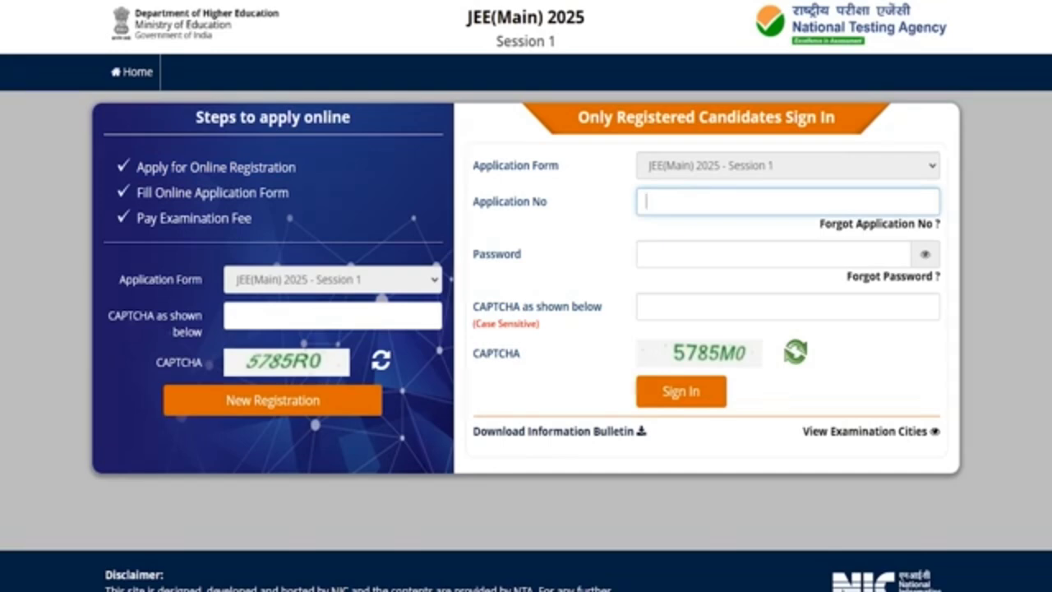
pyautogui.click(666, 253)
pyautogui.moveTo(473, 306); pyautogui.dragTo(556, 305)
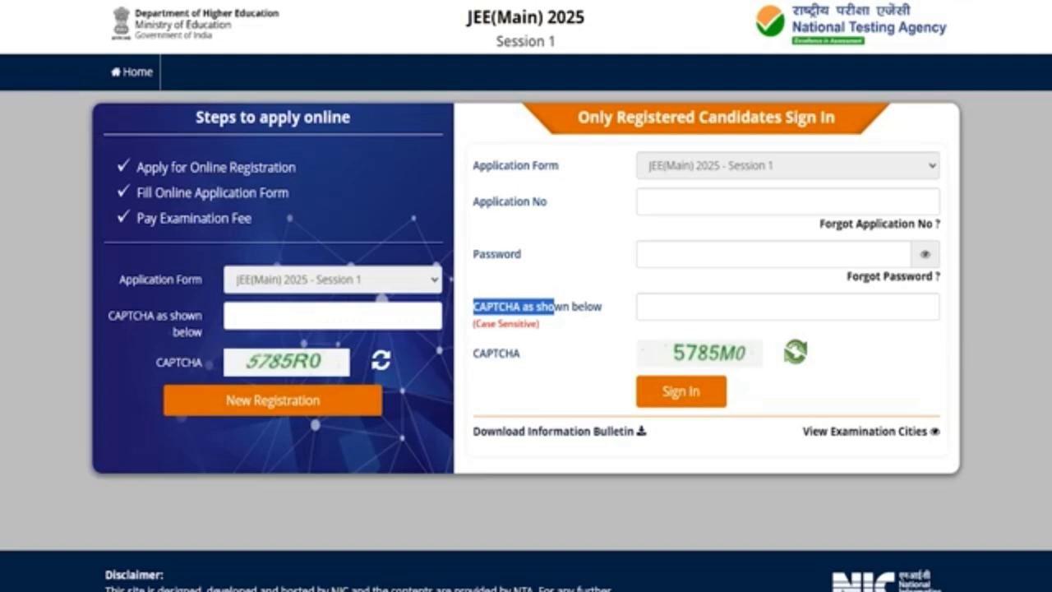
pyautogui.moveTo(195, 317); pyautogui.dragTo(140, 316)
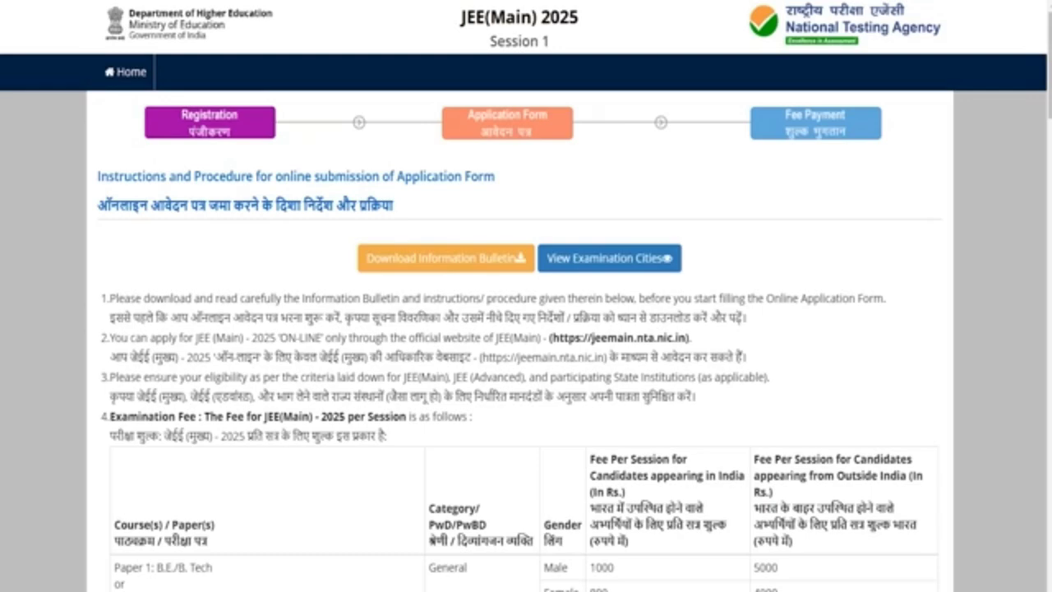
# Accept the information bulletin consent declaration and proceed to the Personal Details registration form
pyautogui.scroll(-15, 526, 328)
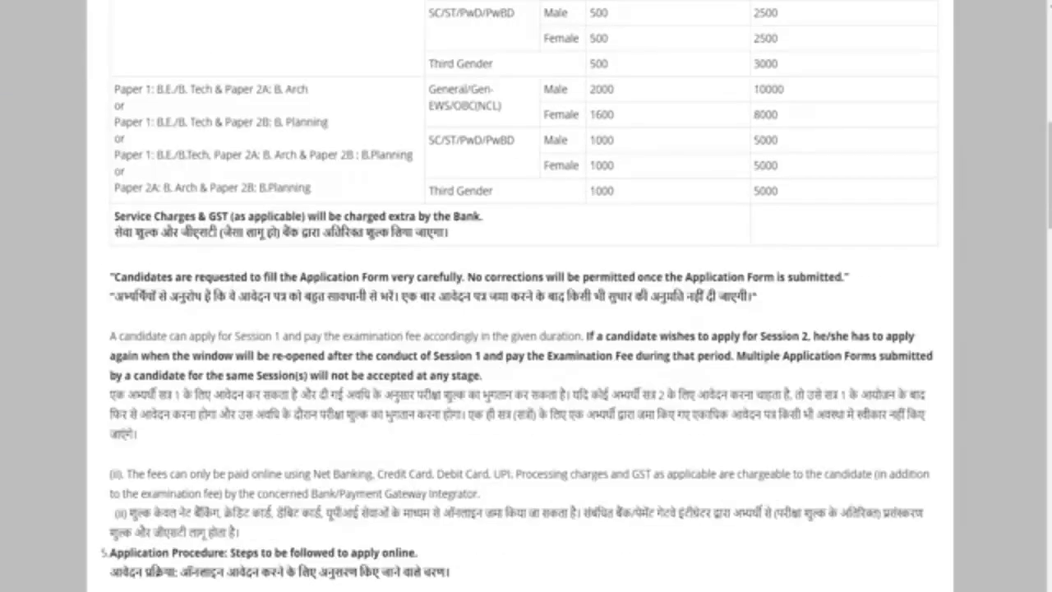
pyautogui.scroll(-20, 526, 328)
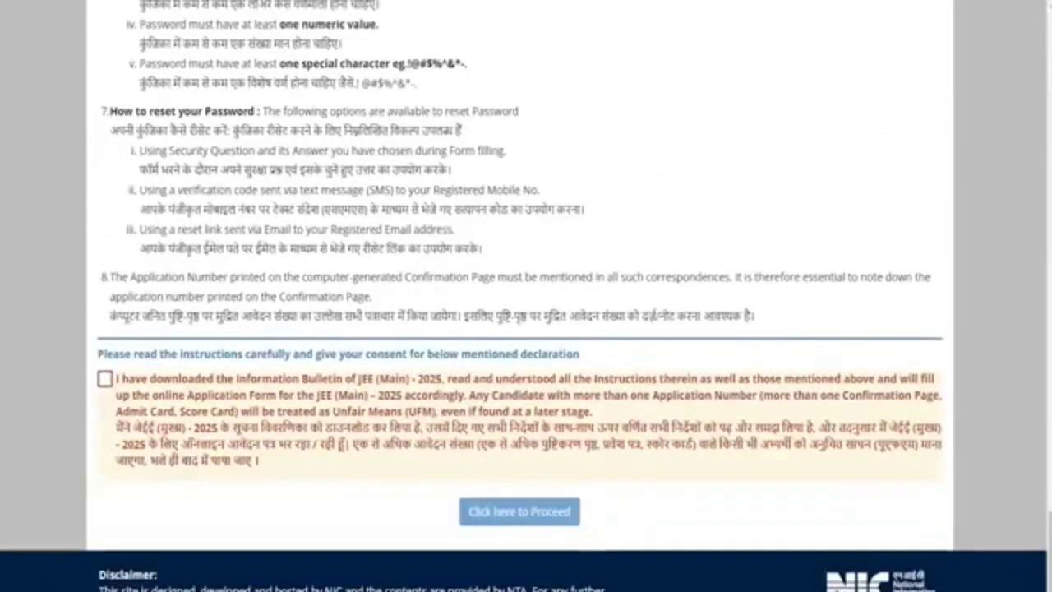
pyautogui.click(106, 379)
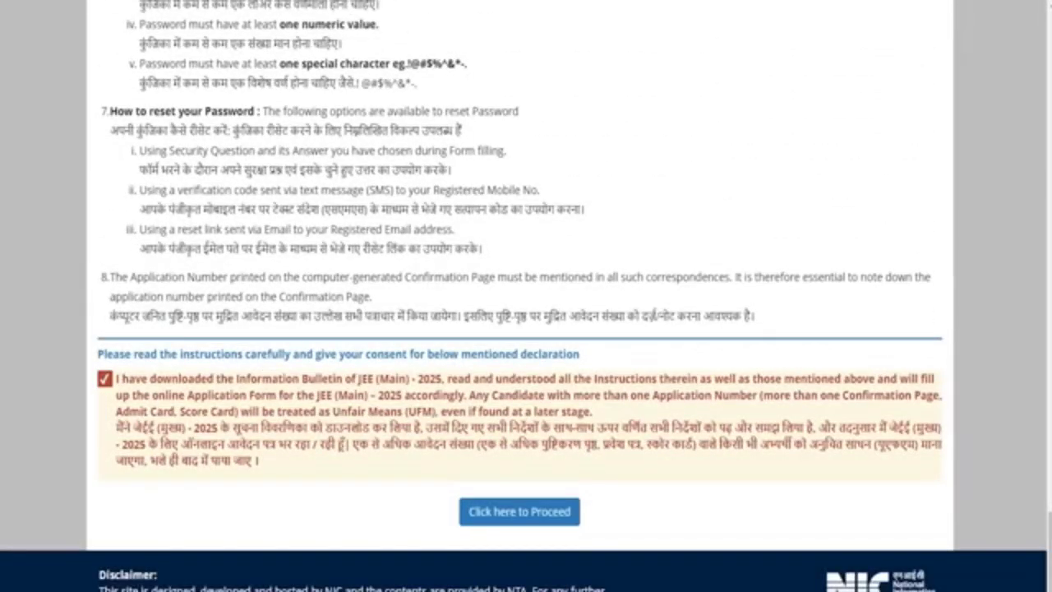
pyautogui.click(518, 511)
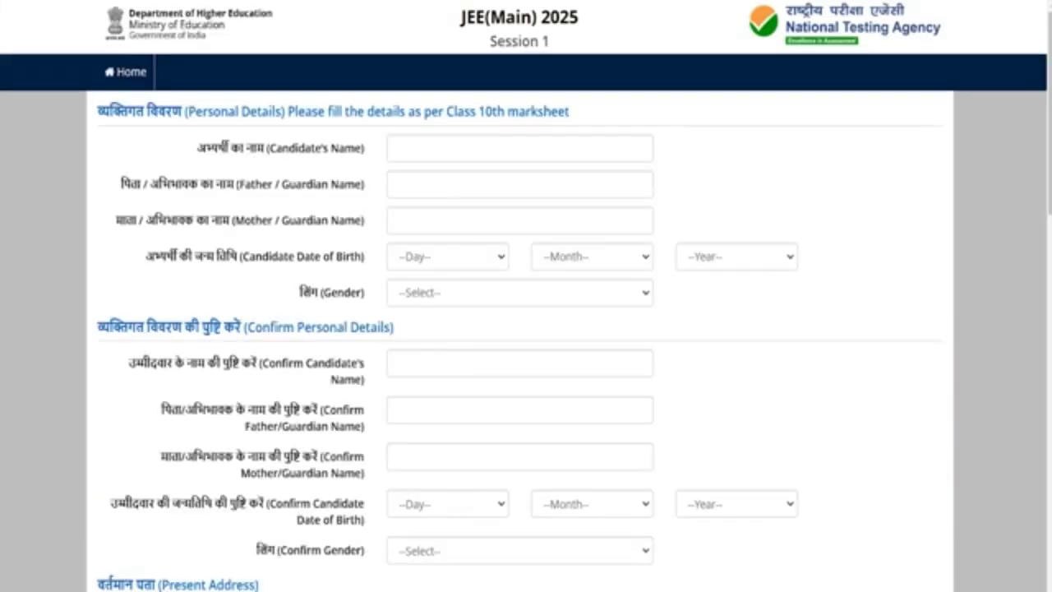
# Enter the candidate's first name and the father/guardian's name, then reach the mother's name field
pyautogui.moveTo(255, 148); pyautogui.dragTo(296, 147)
pyautogui.click(295, 148)
pyautogui.click(418, 145)
pyautogui.write('Amit')
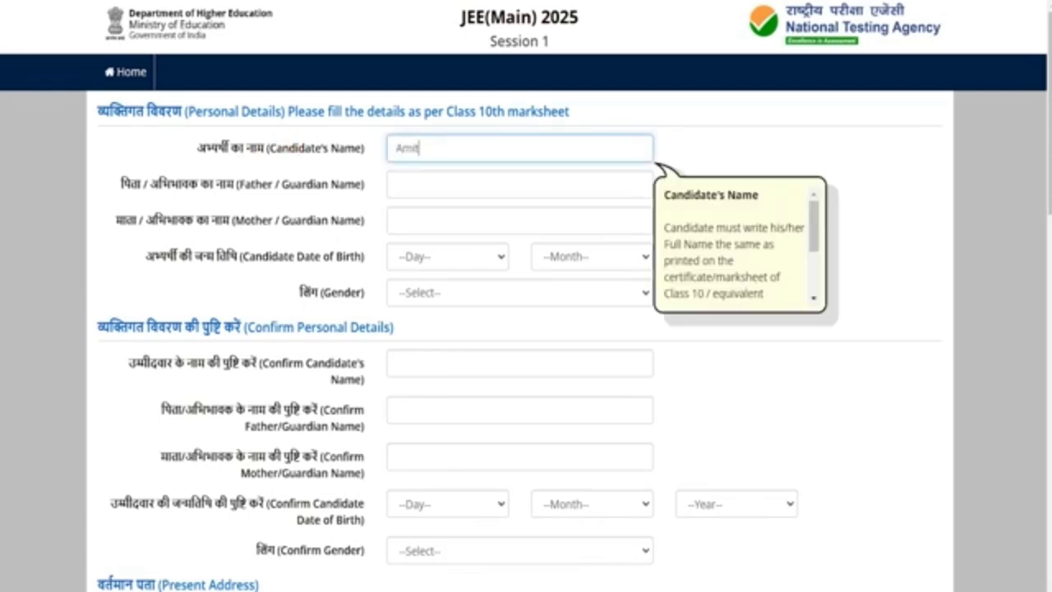
pyautogui.click(420, 173)
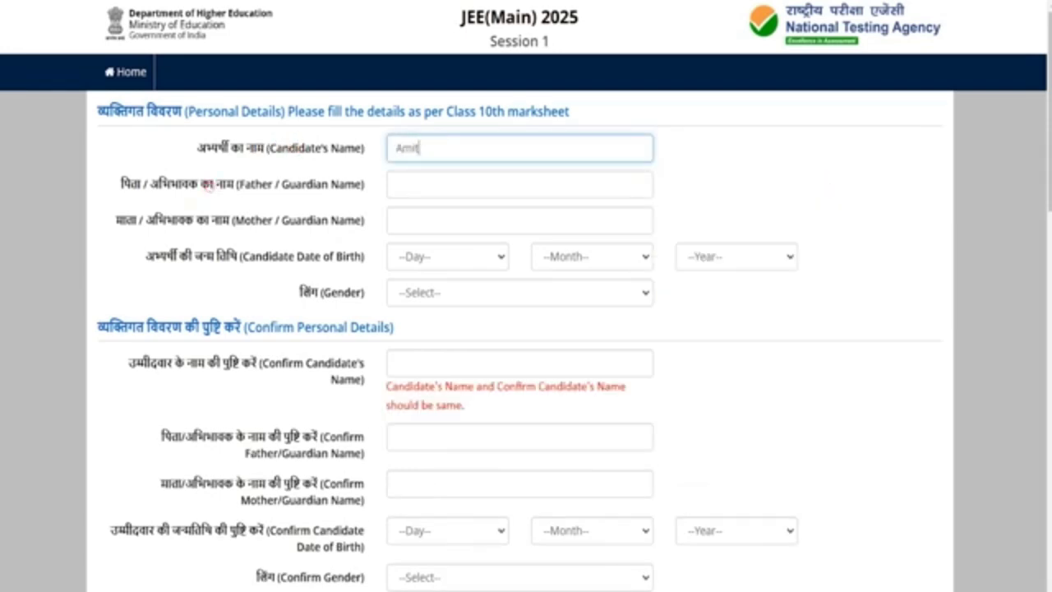
pyautogui.write('Rakesh')
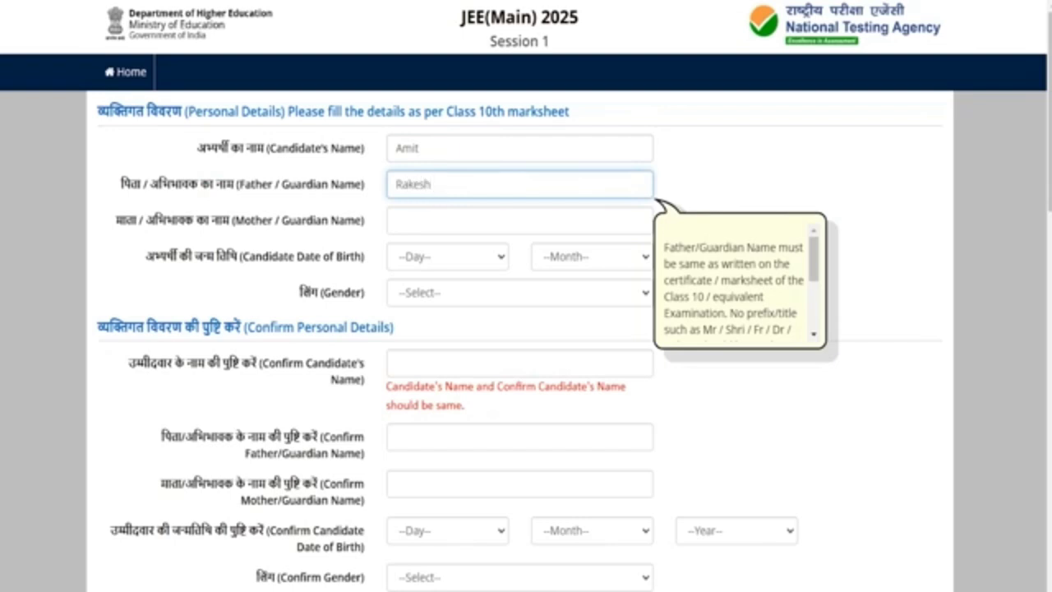
pyautogui.click(424, 219)
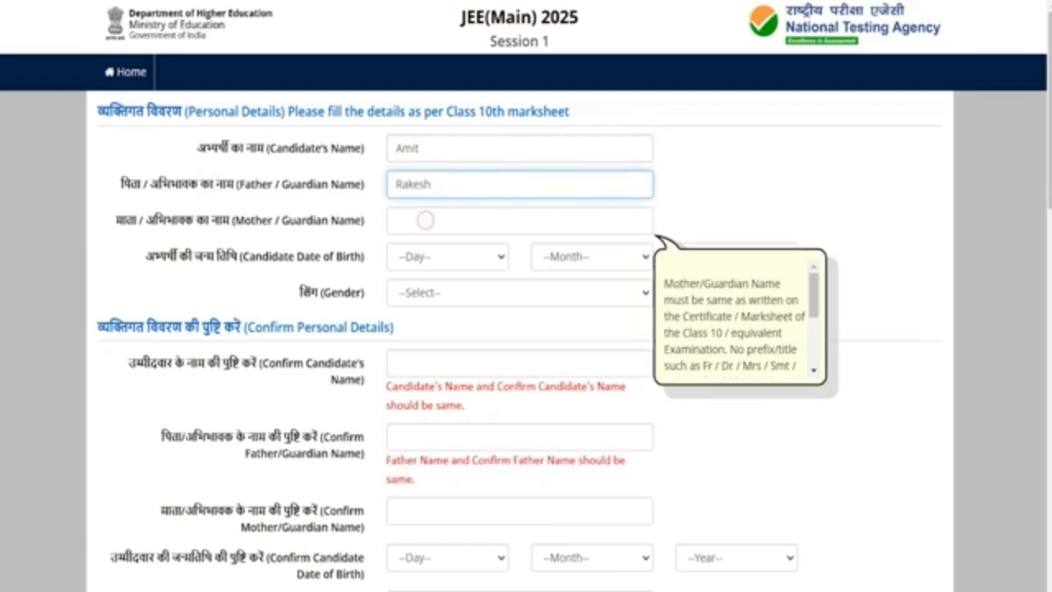
# Check the date-of-birth day, month and year choices, and set Gender to Male
pyautogui.moveTo(330, 256); pyautogui.dragTo(261, 254)
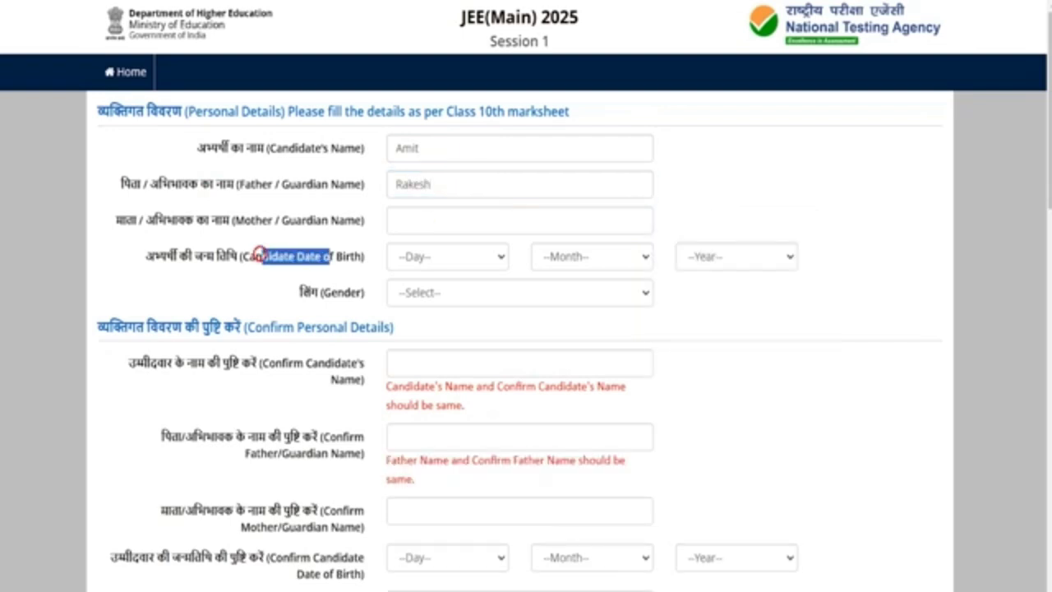
pyautogui.click(415, 257)
pyautogui.click(567, 257)
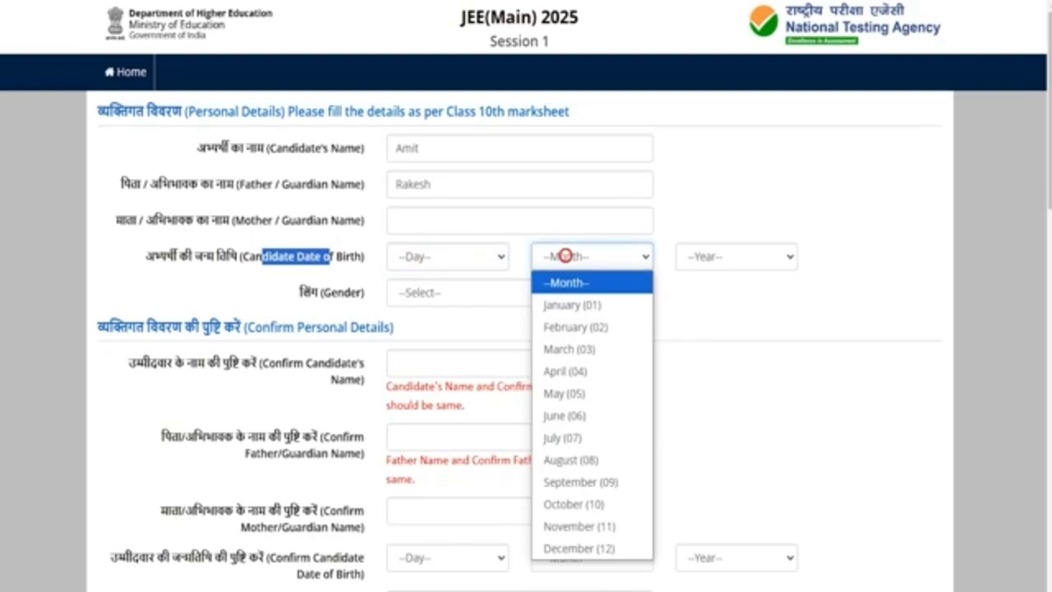
pyautogui.click(728, 257)
pyautogui.click(475, 294)
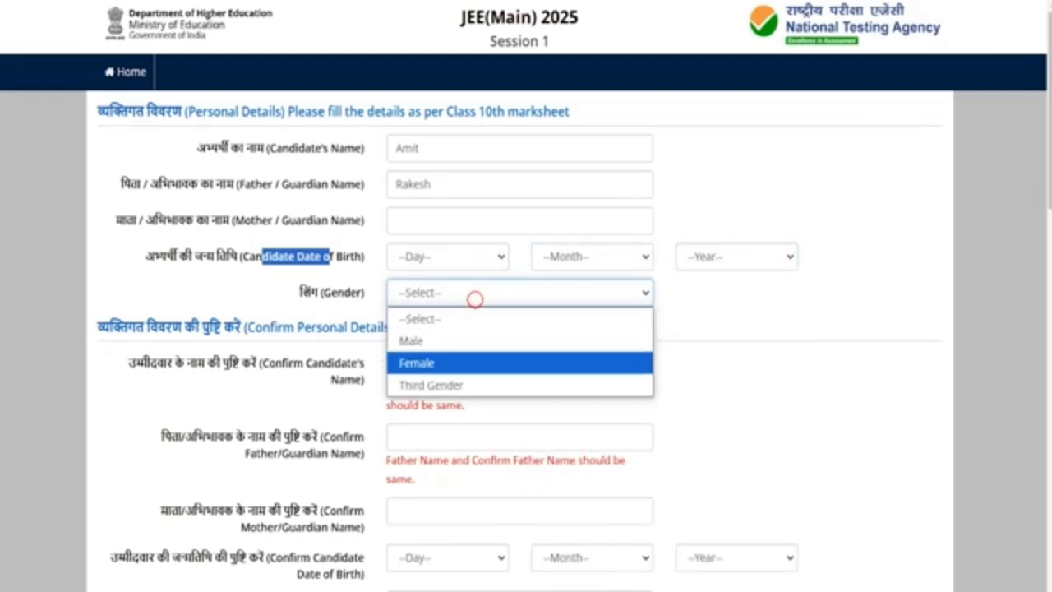
pyautogui.click(485, 340)
pyautogui.scroll(-2, 488, 345)
pyautogui.scroll(-2, 526, 296)
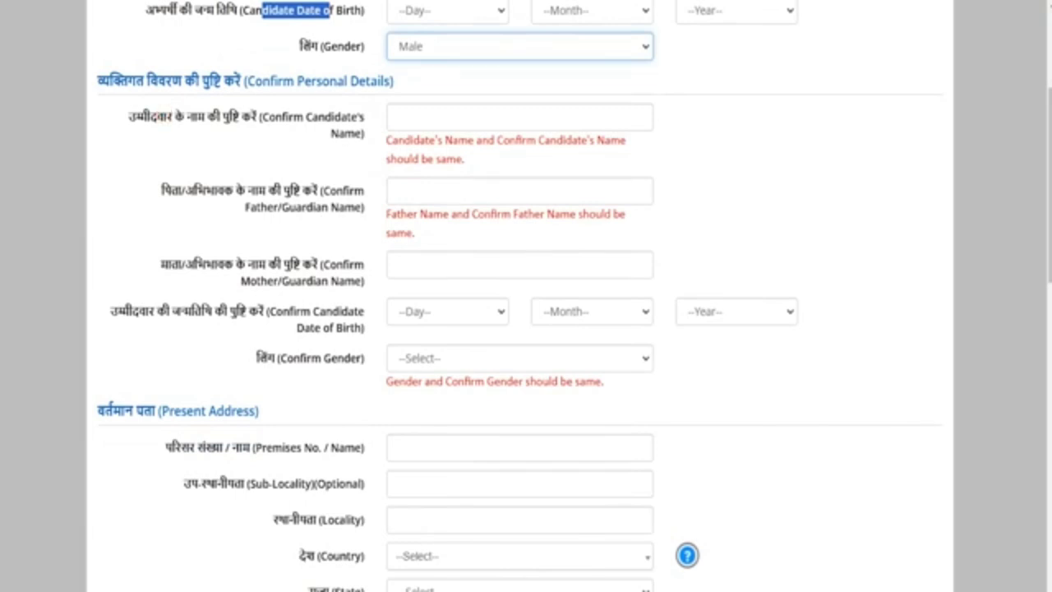
# Go through the Confirm Candidate's Name and Confirm Mother/Guardian Name fields
pyautogui.click(416, 116)
pyautogui.scroll(2, 416, 116)
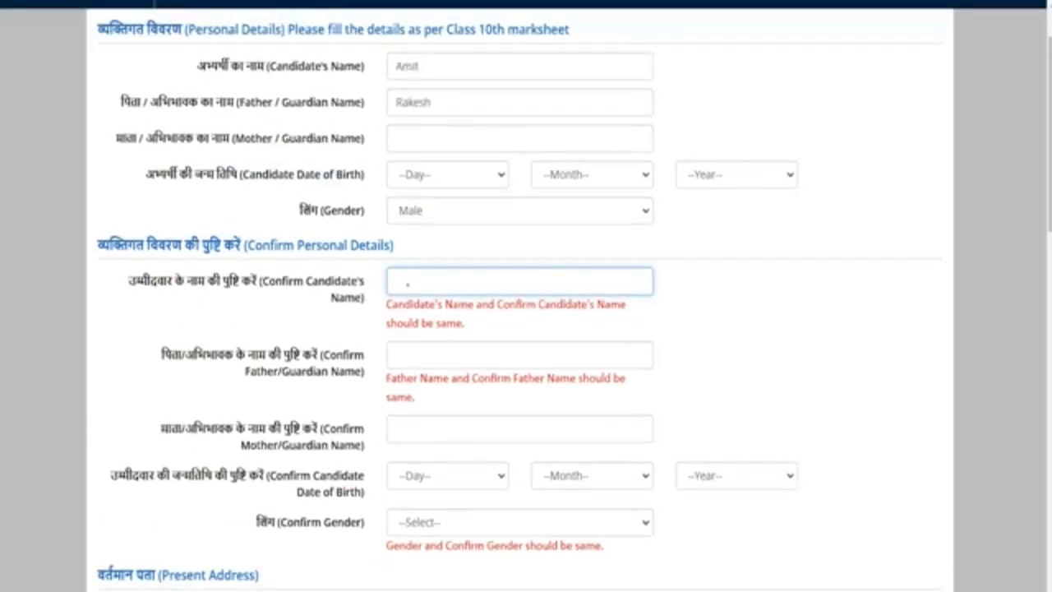
pyautogui.click(407, 285)
pyautogui.click(330, 365)
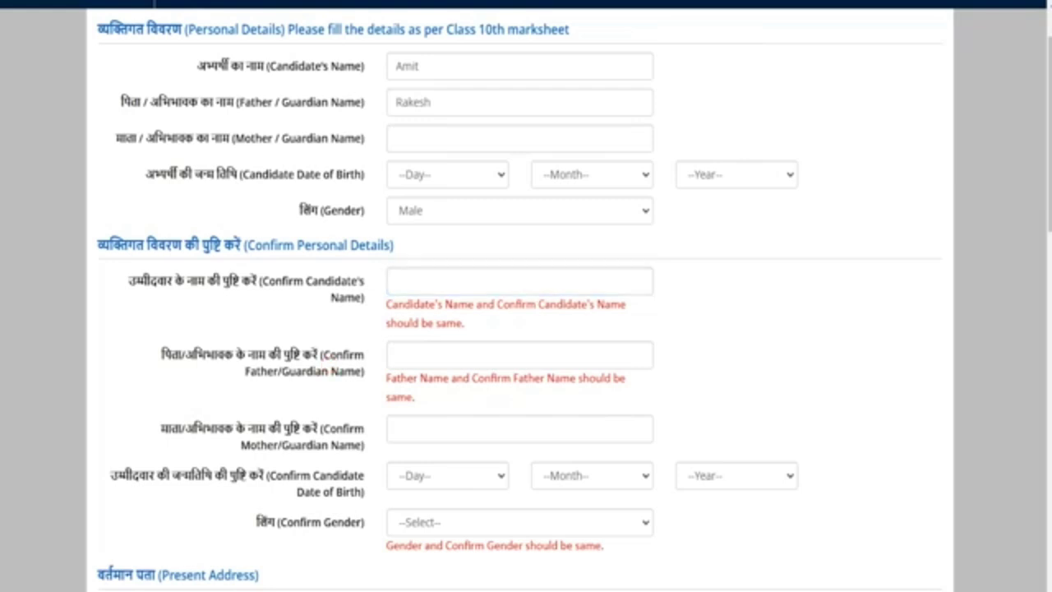
pyautogui.click(404, 432)
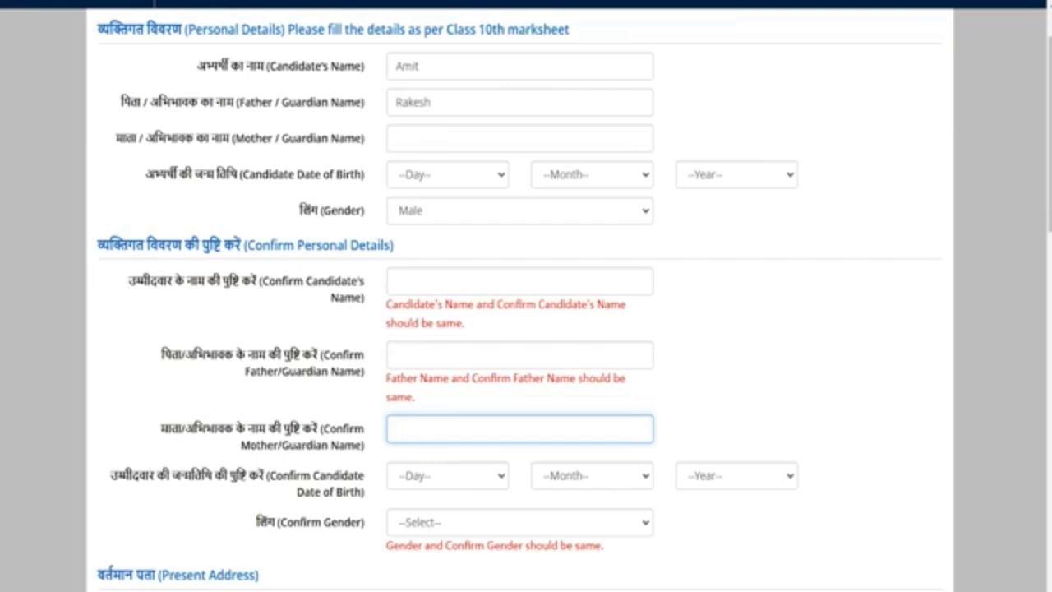
# Review the Email Address, Mobile Number, Confirm Mobile Number and Alternate Contact No. fields
pyautogui.scroll(-2, 526, 295)
pyautogui.scroll(-2, 526, 296)
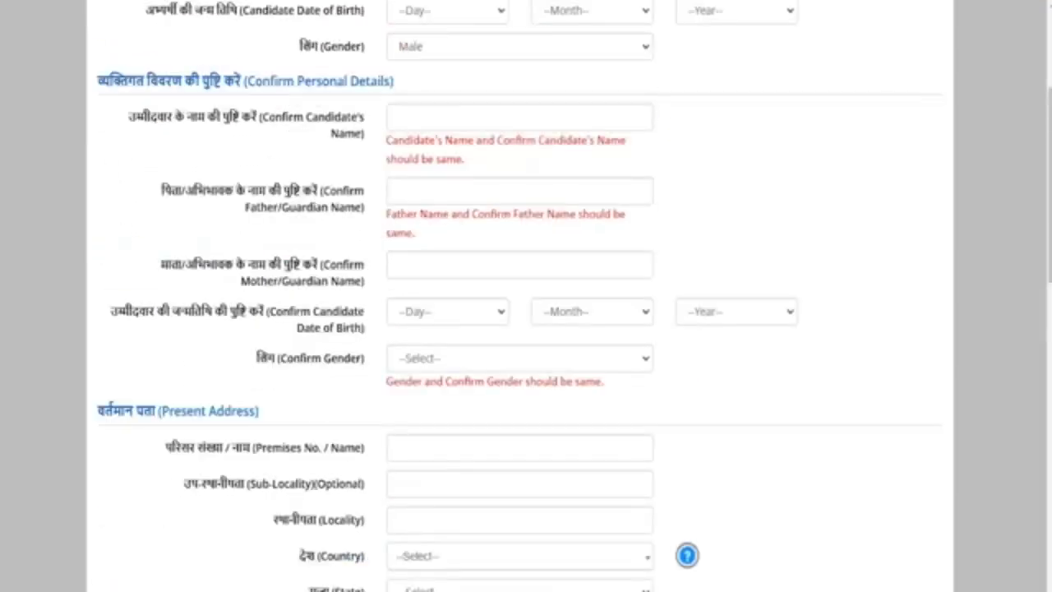
pyautogui.scroll(-2, 526, 295)
pyautogui.moveTo(175, 246); pyautogui.dragTo(248, 247)
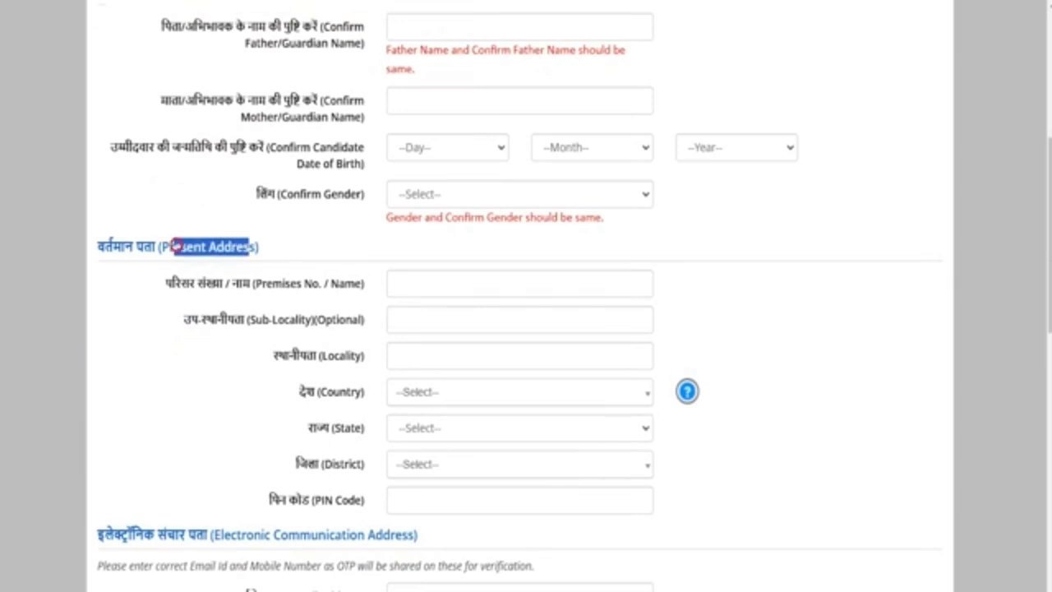
pyautogui.scroll(-3, 176, 247)
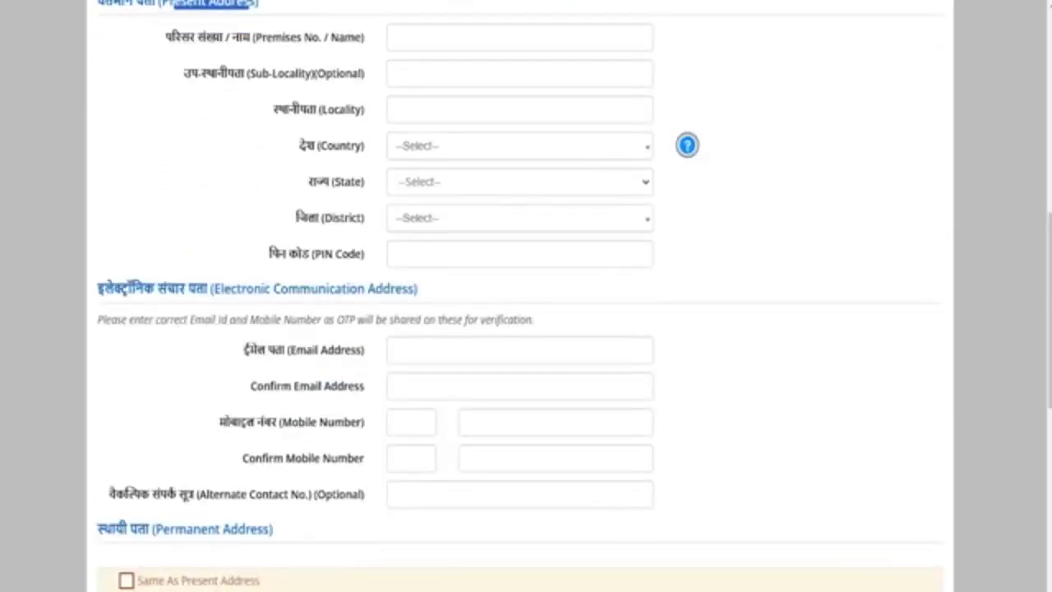
pyautogui.moveTo(263, 350); pyautogui.dragTo(329, 351)
pyautogui.click(411, 347)
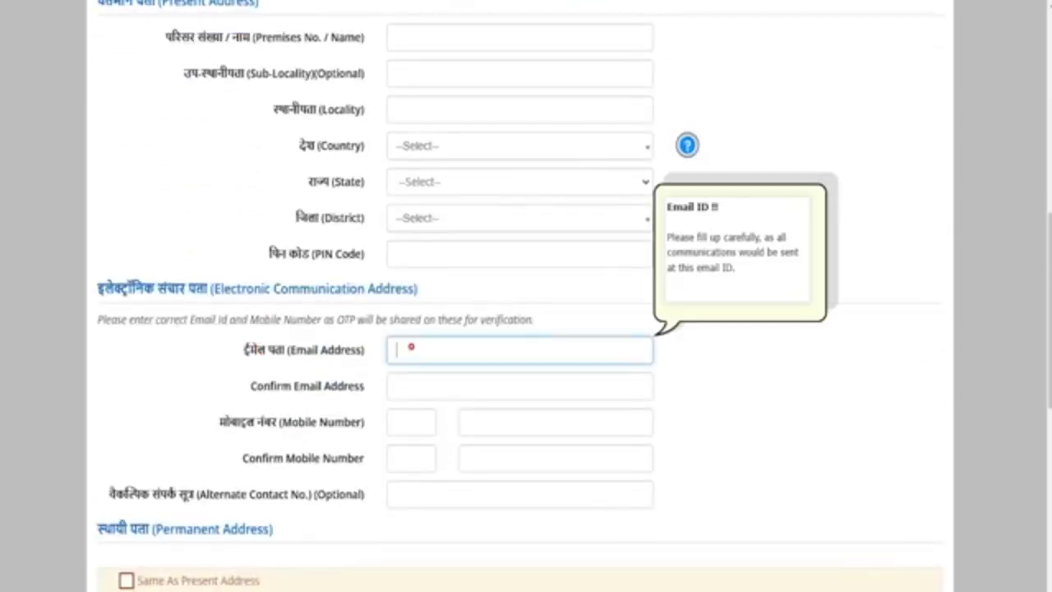
pyautogui.click(276, 391)
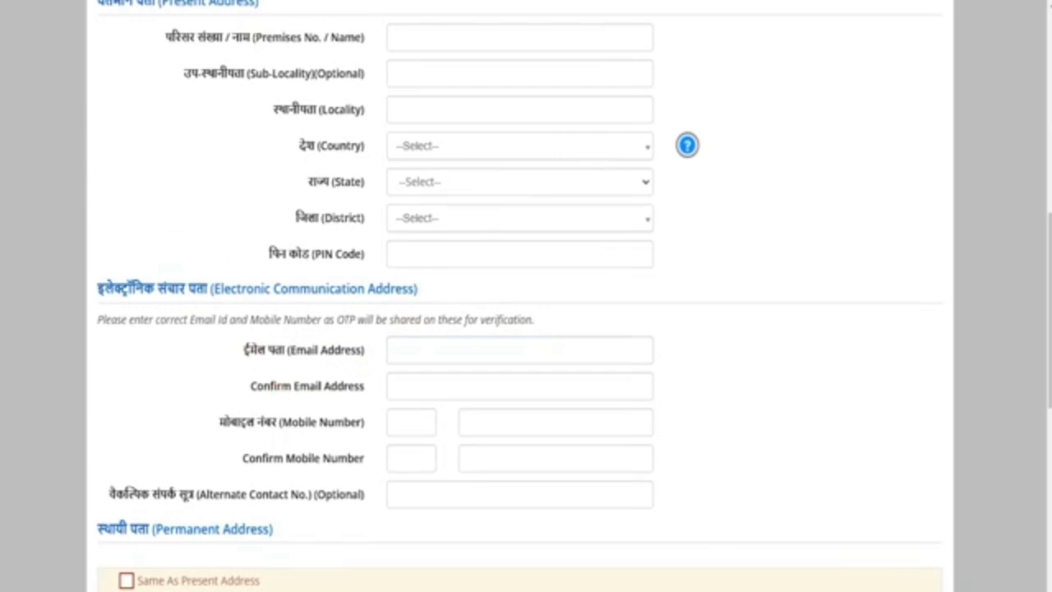
pyautogui.moveTo(219, 422); pyautogui.dragTo(310, 422)
pyautogui.moveTo(320, 458); pyautogui.dragTo(273, 458)
pyautogui.click(149, 497)
pyautogui.moveTo(140, 493); pyautogui.dragTo(300, 494)
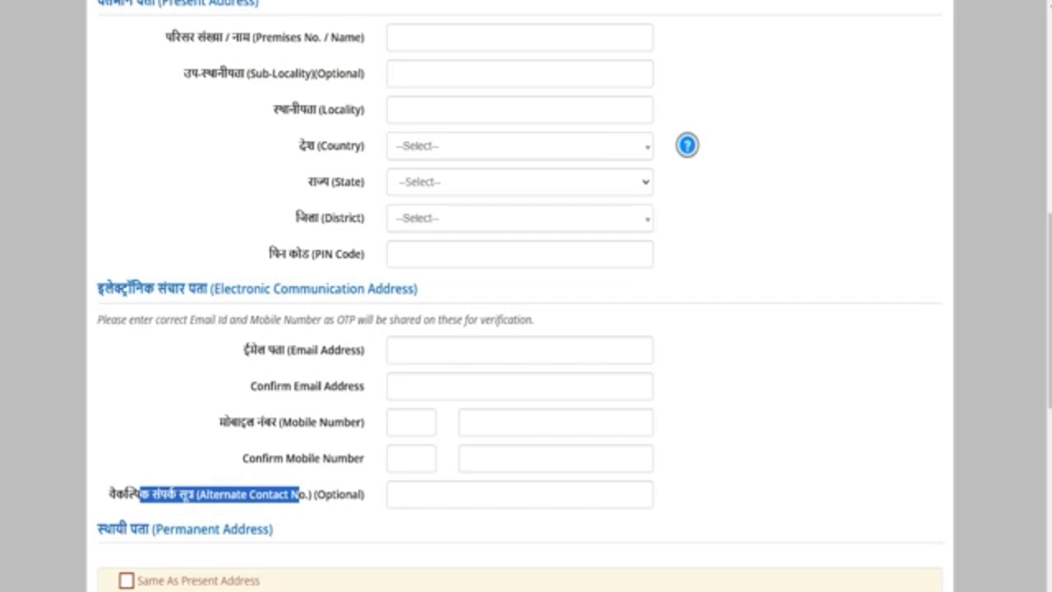
# Review the Permanent and Present Address sections, ending at the password area
pyautogui.scroll(-2, 519, 296)
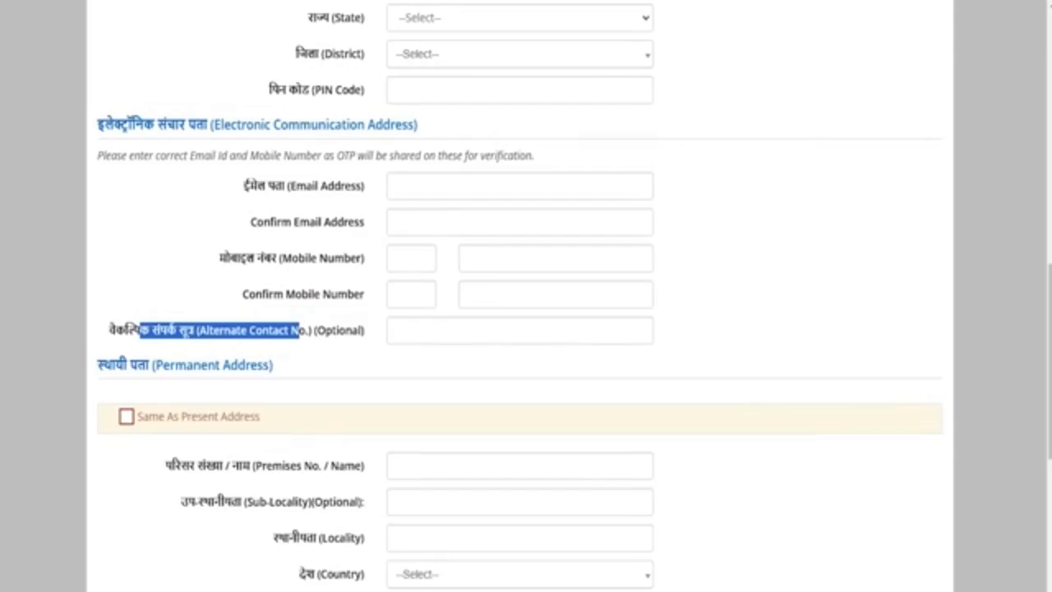
pyautogui.moveTo(163, 365); pyautogui.dragTo(250, 364)
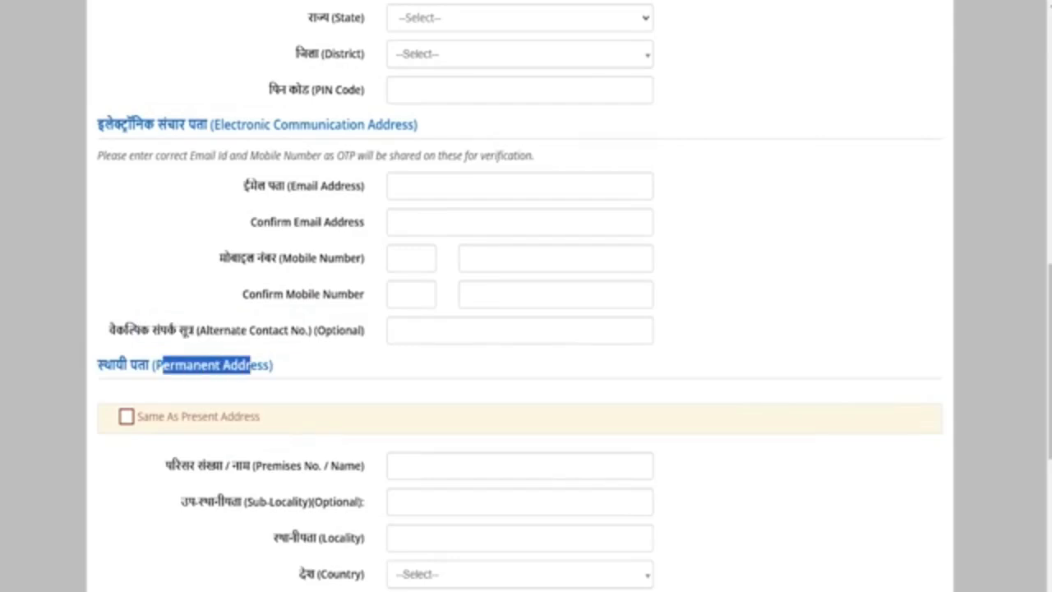
pyautogui.scroll(4, 519, 296)
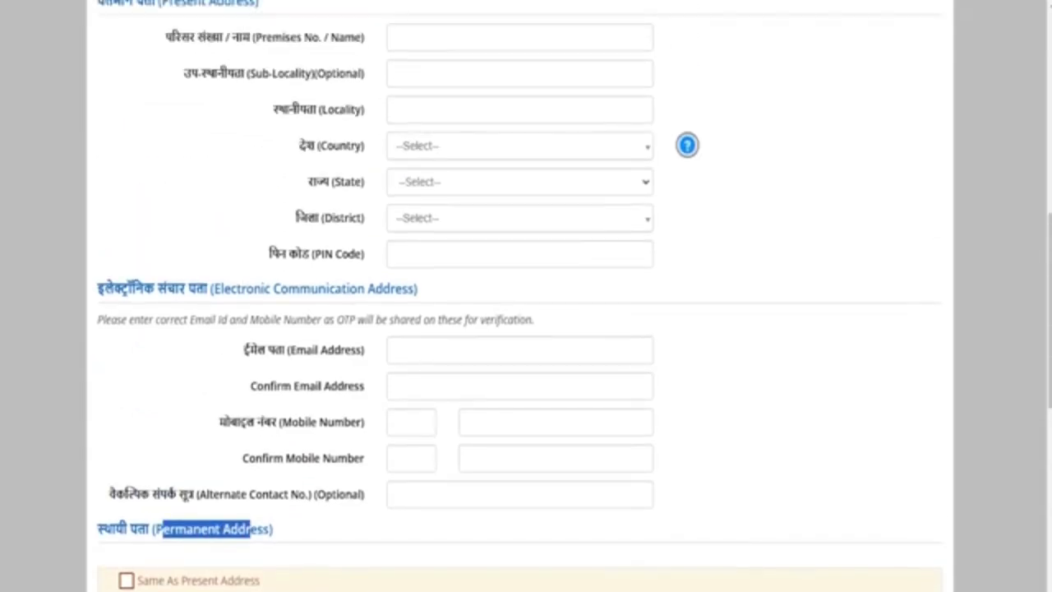
pyautogui.moveTo(254, 167); pyautogui.dragTo(175, 168)
pyautogui.scroll(-4, 177, 171)
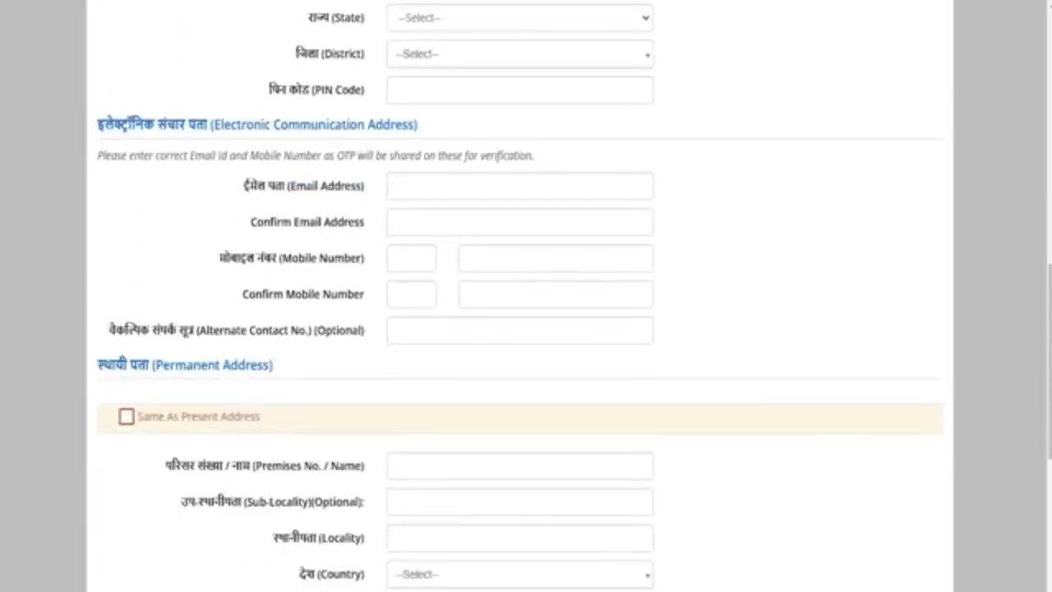
pyautogui.scroll(-6, 526, 296)
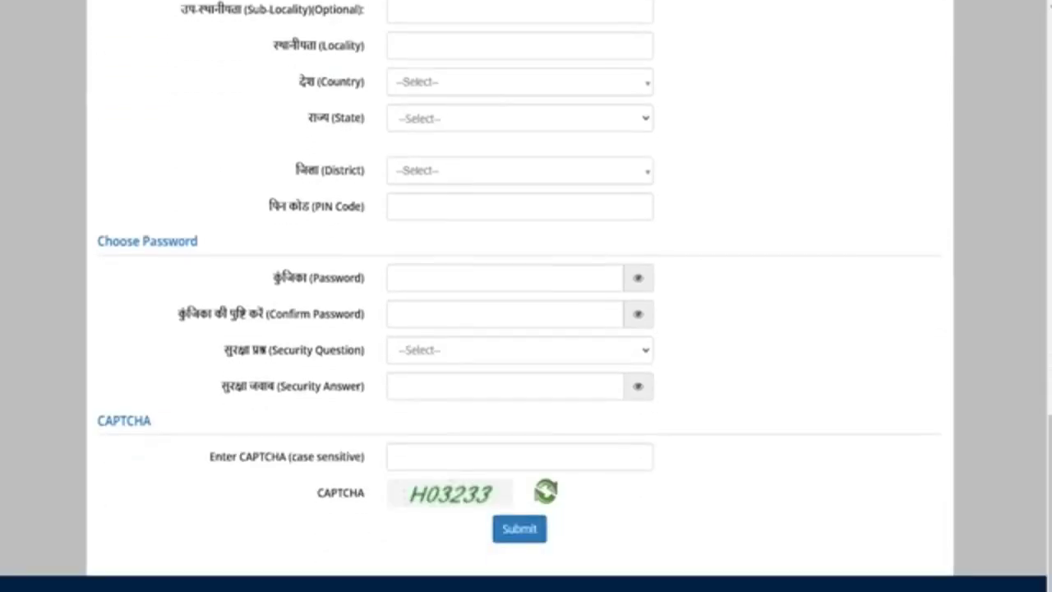
# Enter and confirm the account password
pyautogui.moveTo(318, 278); pyautogui.dragTo(277, 278)
pyautogui.click(473, 279)
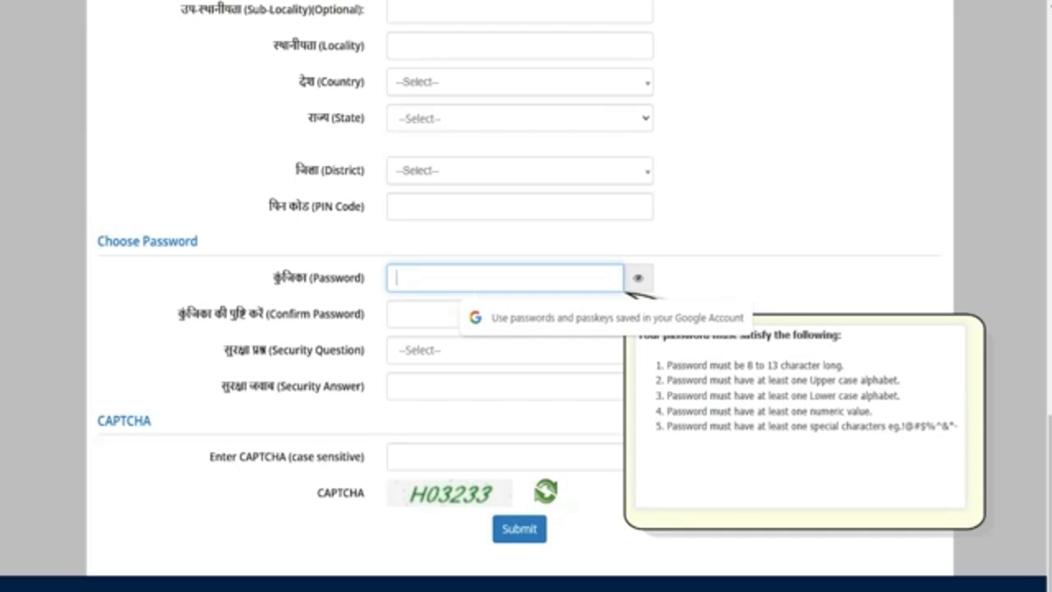
pyautogui.click(400, 313)
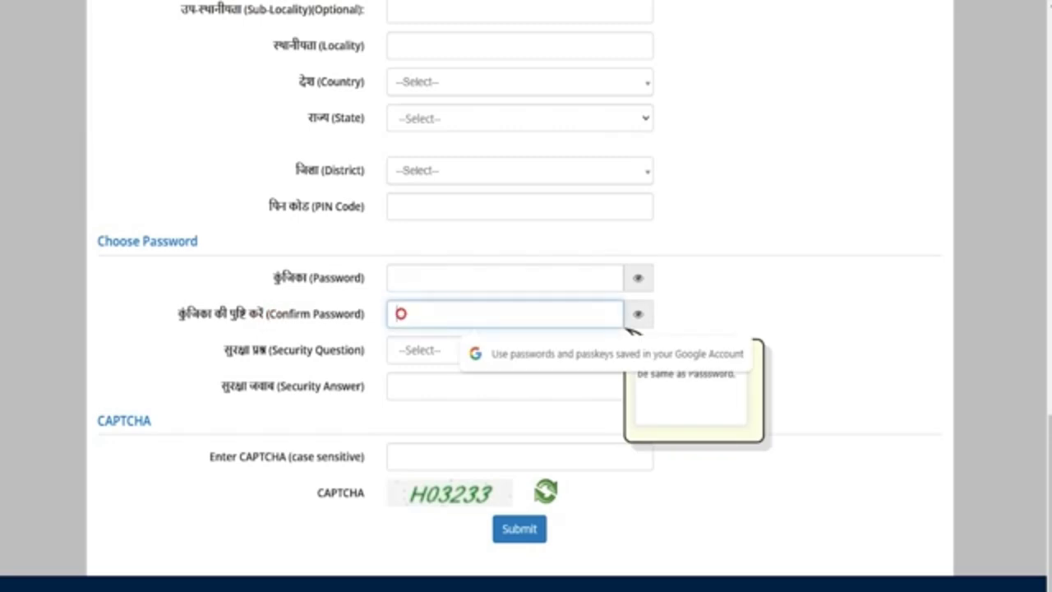
pyautogui.click(275, 350)
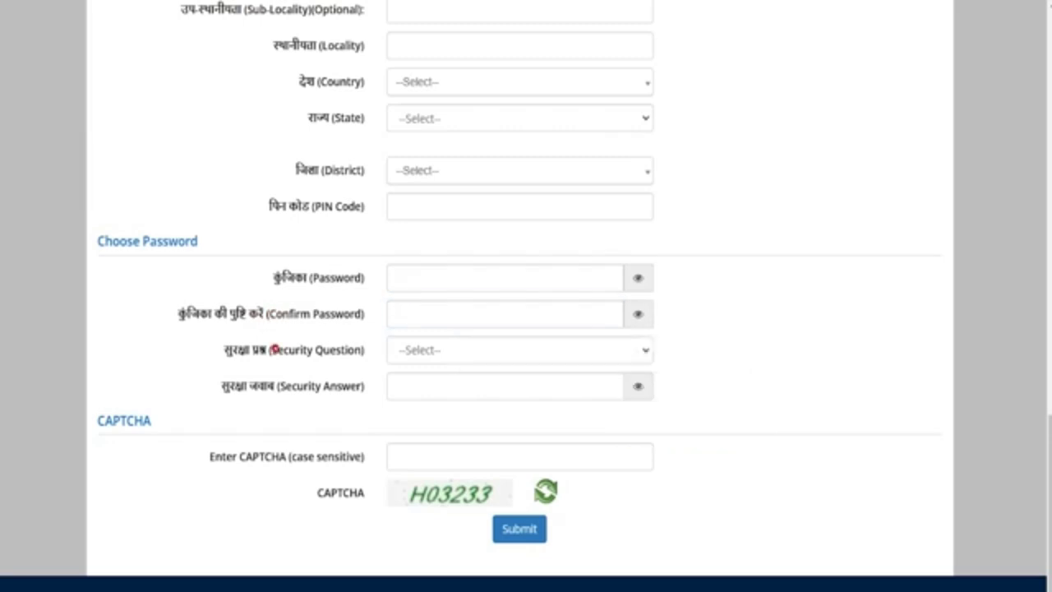
# Choose 'What is the name of your first school?' as security question and fill the answer
pyautogui.moveTo(282, 349); pyautogui.dragTo(340, 350)
pyautogui.click(419, 349)
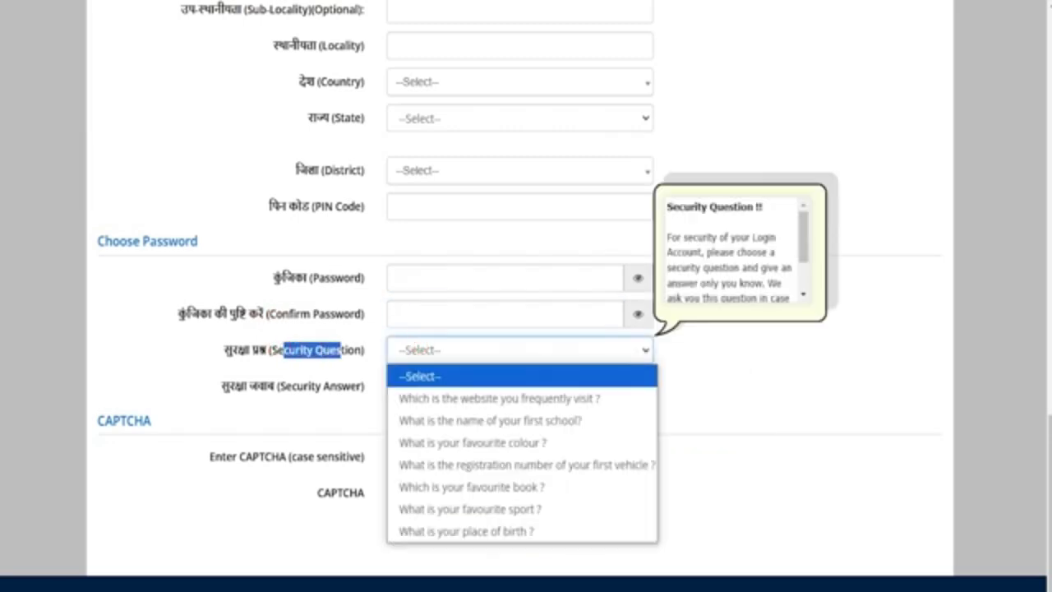
pyautogui.click(474, 420)
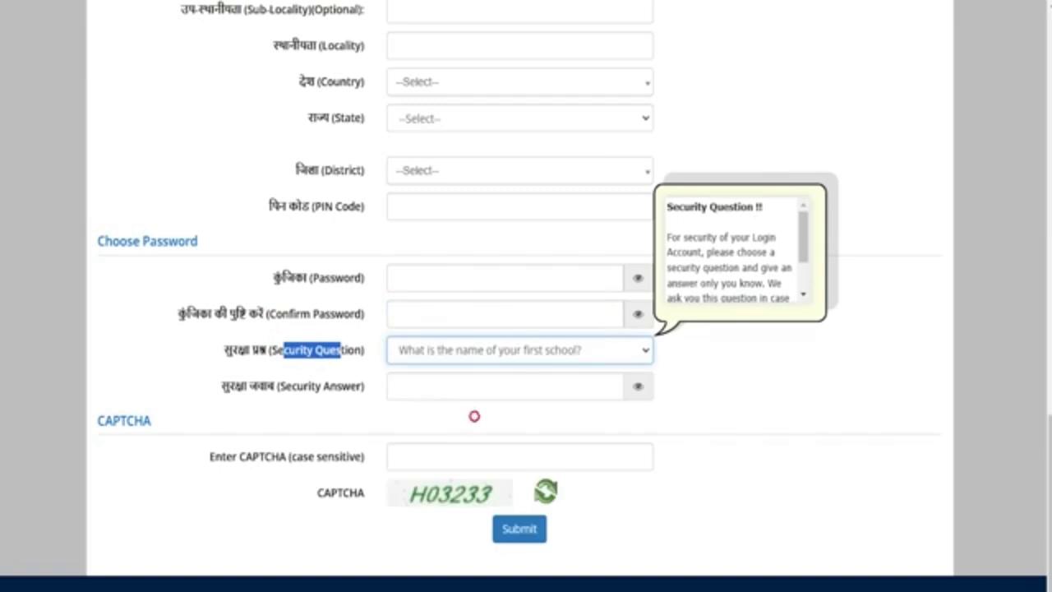
pyautogui.click(452, 386)
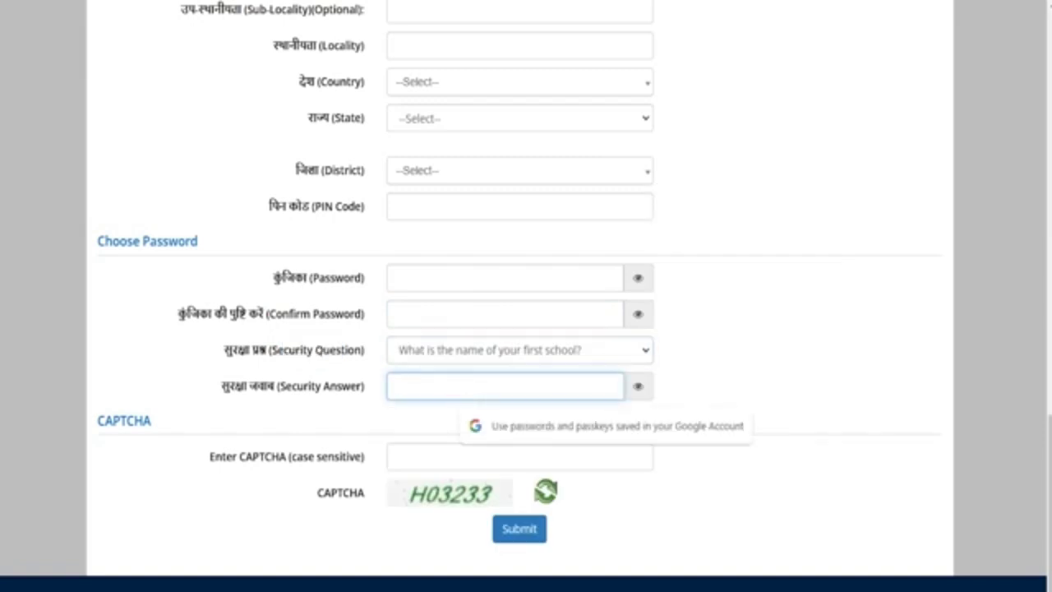
pyautogui.scroll(-1, 526, 295)
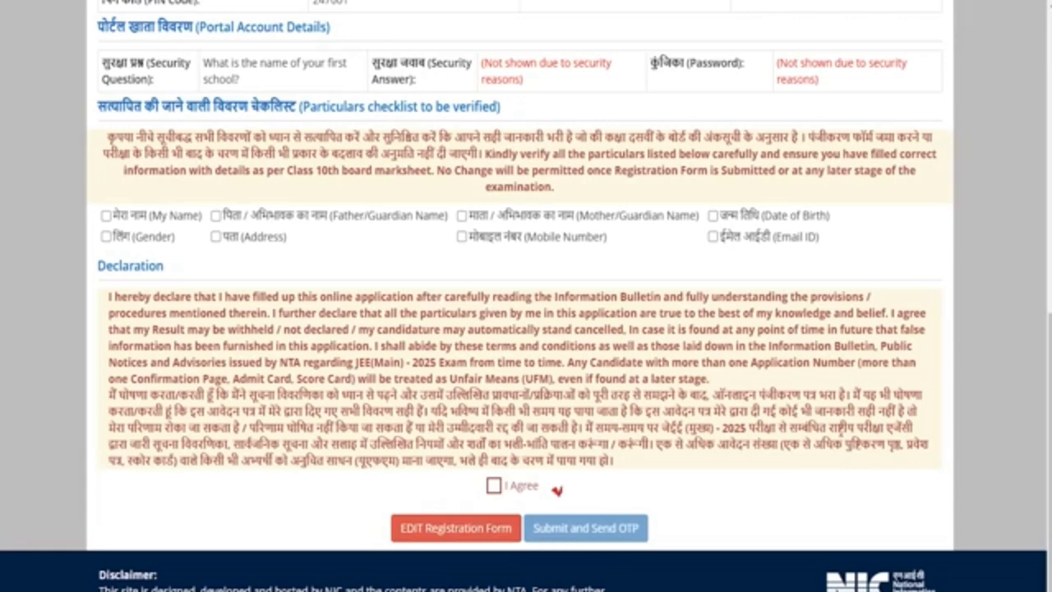
# Tick the name, gender, parent names, mobile, date of birth and email checklist items
pyautogui.click(106, 215)
pyautogui.click(106, 235)
pyautogui.click(215, 215)
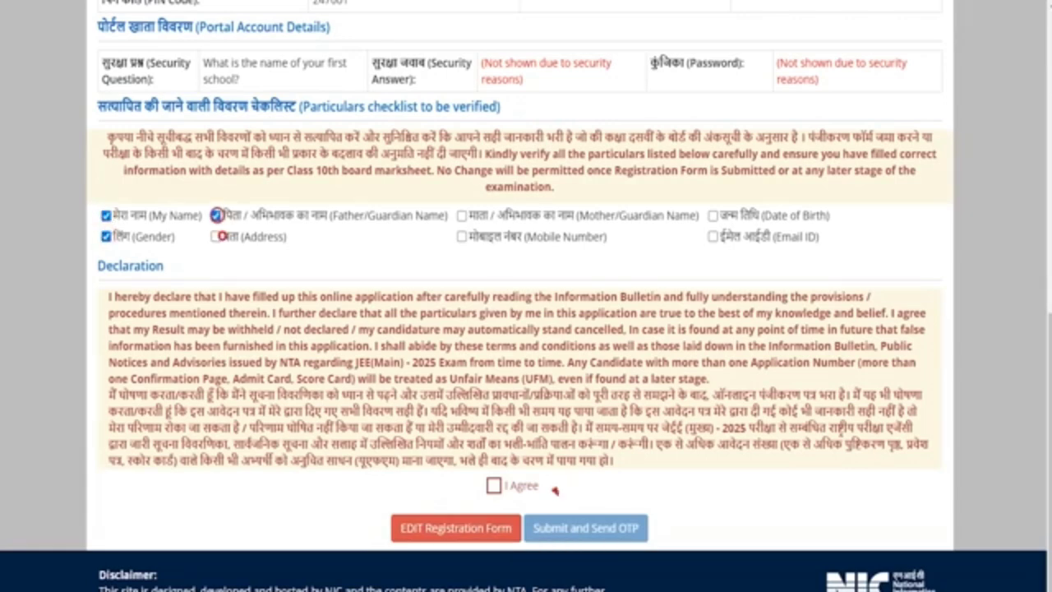
pyautogui.click(462, 215)
pyautogui.click(464, 239)
pyautogui.click(728, 213)
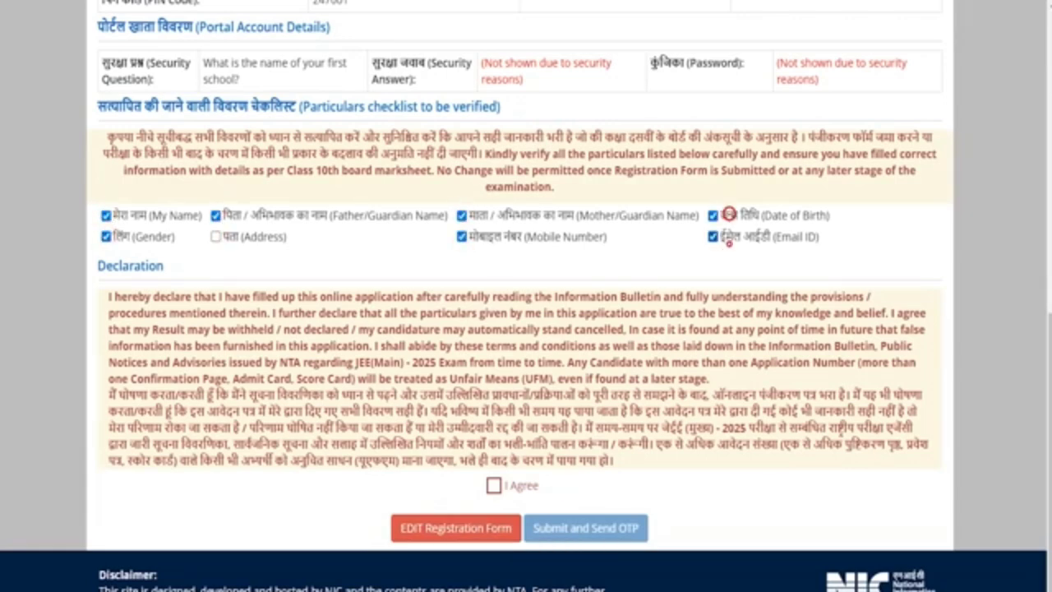
pyautogui.click(729, 243)
# Tick the missed Address item, agree to the declaration, and submit to request the OTP
pyautogui.click(493, 485)
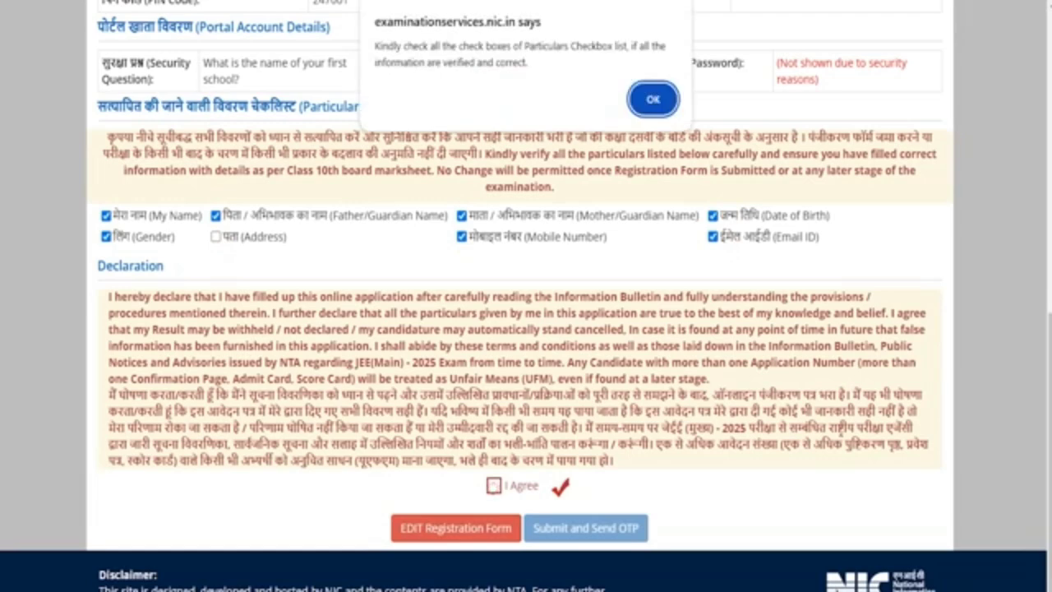
pyautogui.click(650, 99)
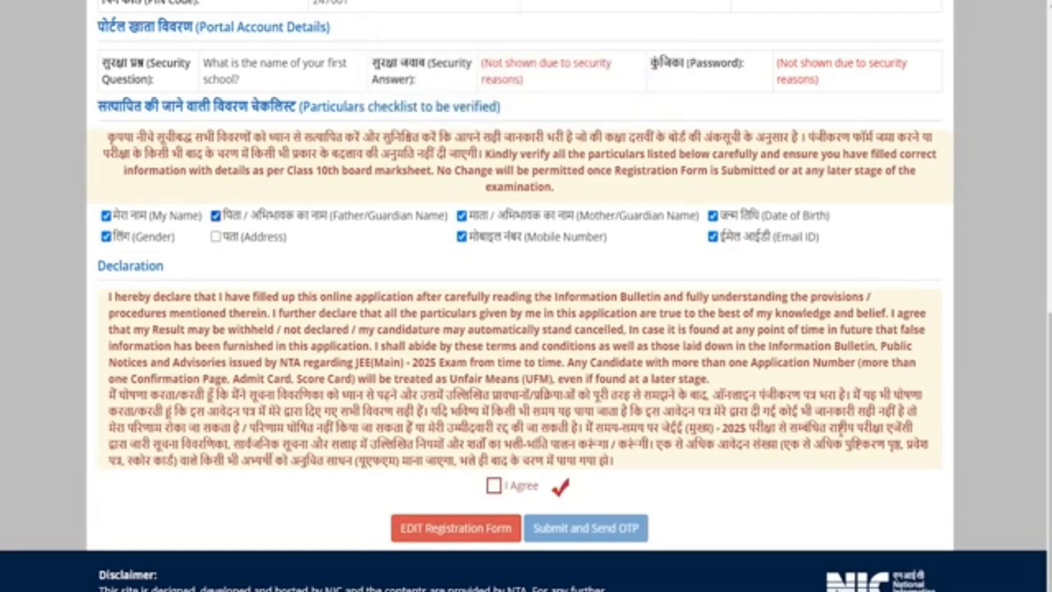
pyautogui.click(216, 237)
pyautogui.click(493, 485)
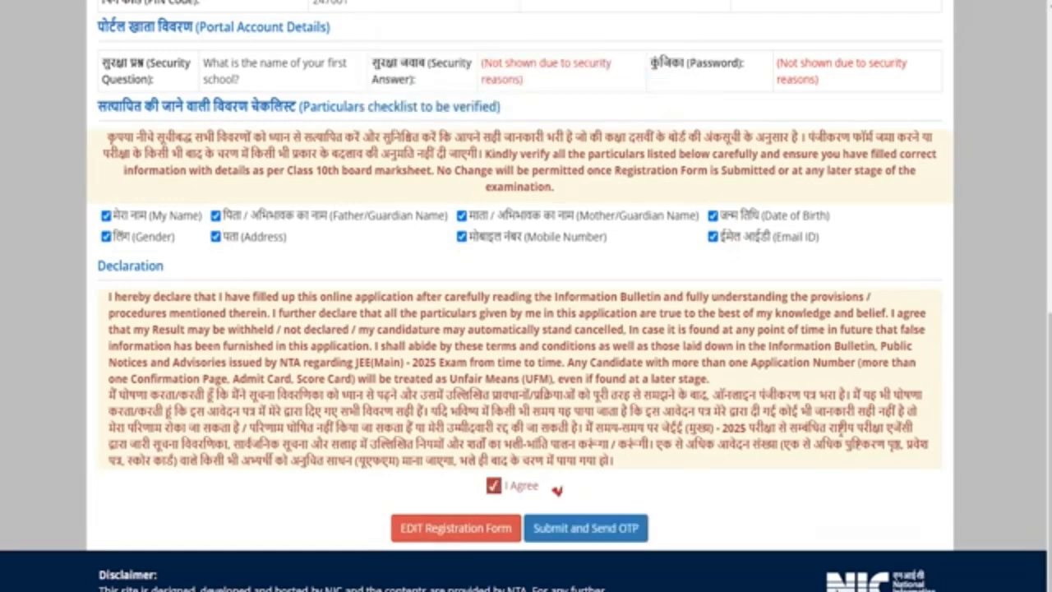
pyautogui.click(596, 528)
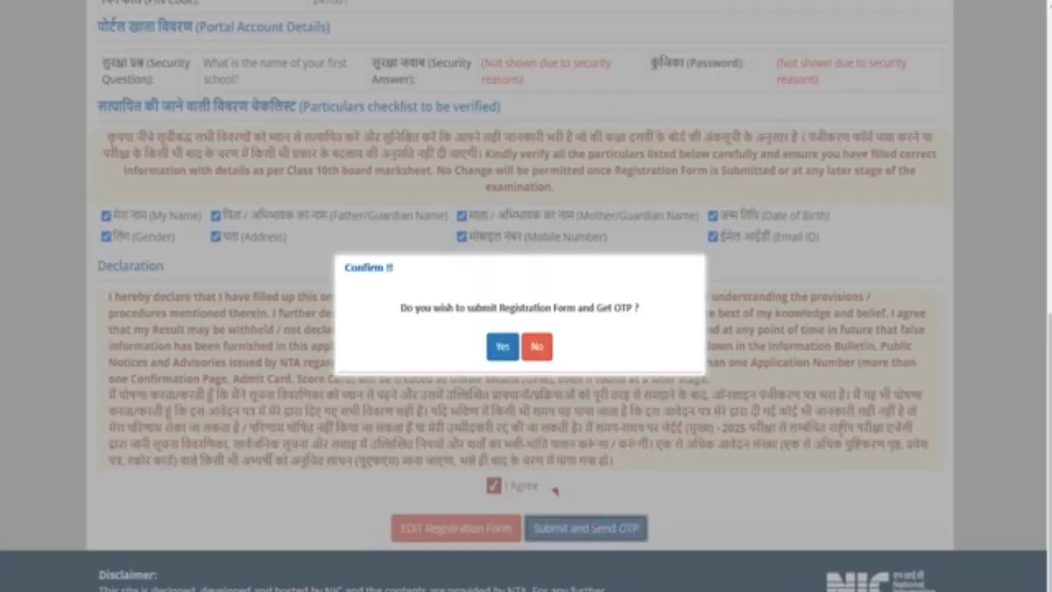
pyautogui.click(502, 346)
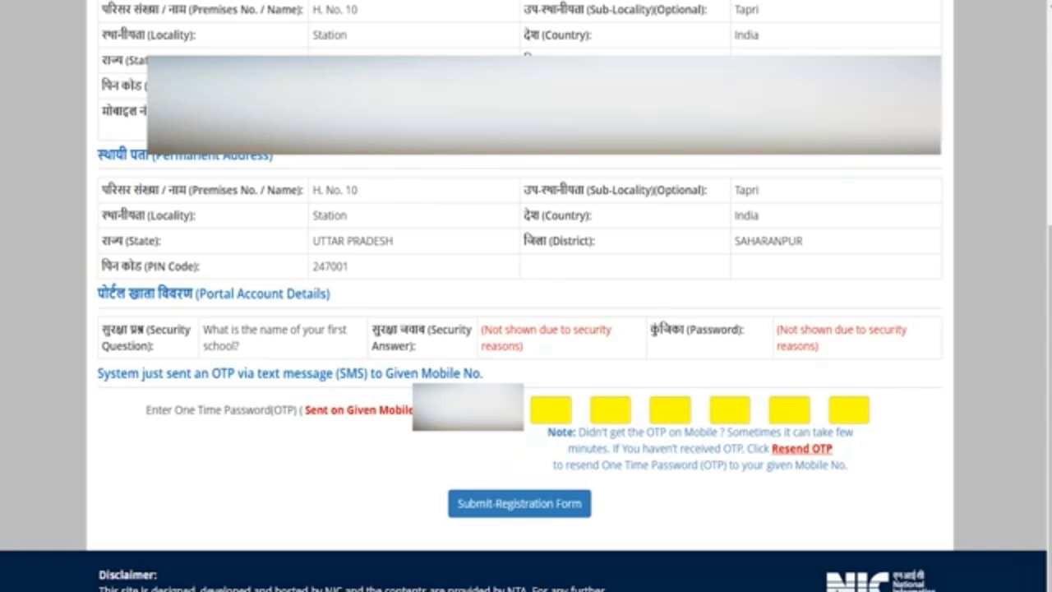
# Enter the SMS OTP, note the application number, and proceed to Complete Application Form
pyautogui.click(547, 414)
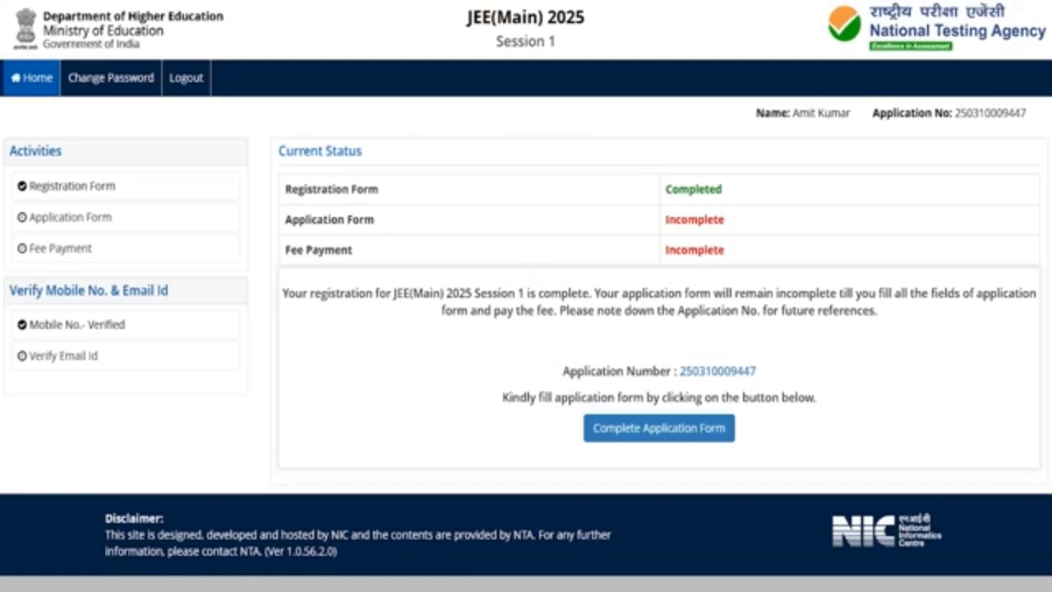
pyautogui.moveTo(679, 371); pyautogui.dragTo(755, 371)
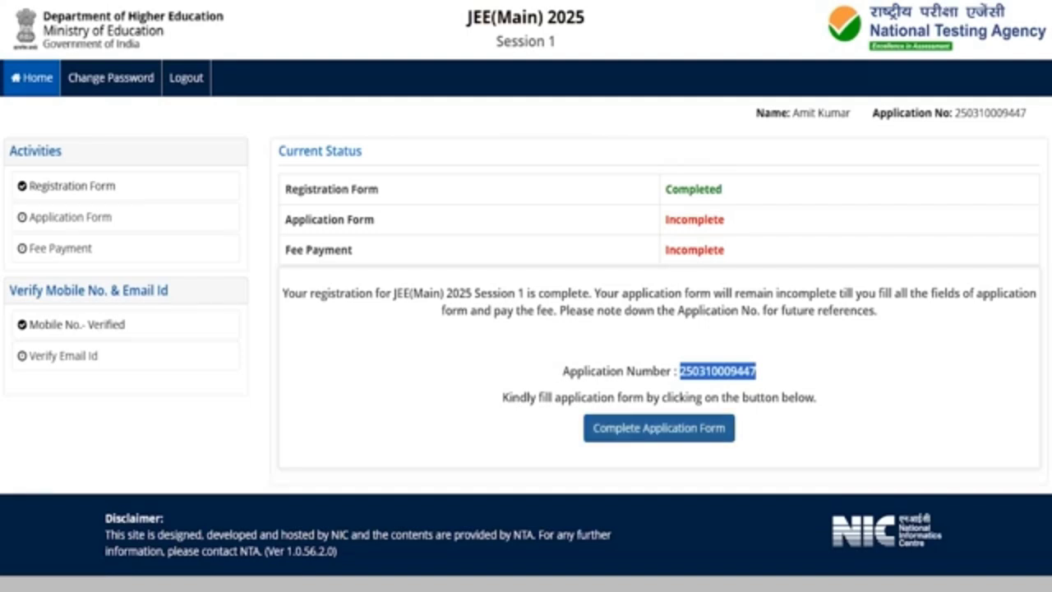
pyautogui.click(638, 427)
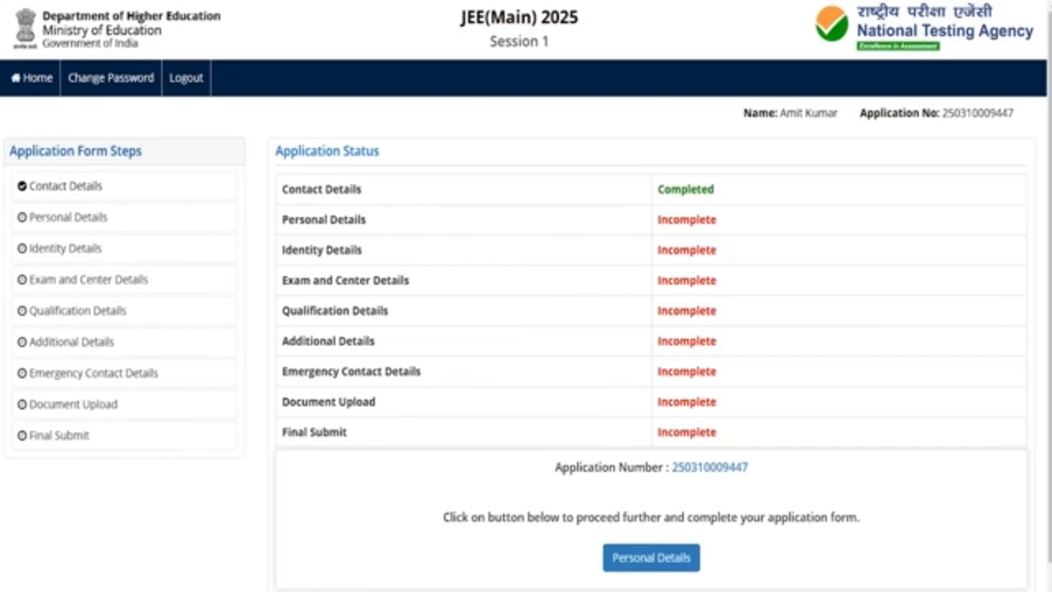
# In Personal Details, set nationality Indian, 12th-exam state UTTAR PRADESH and category SC
pyautogui.click(642, 557)
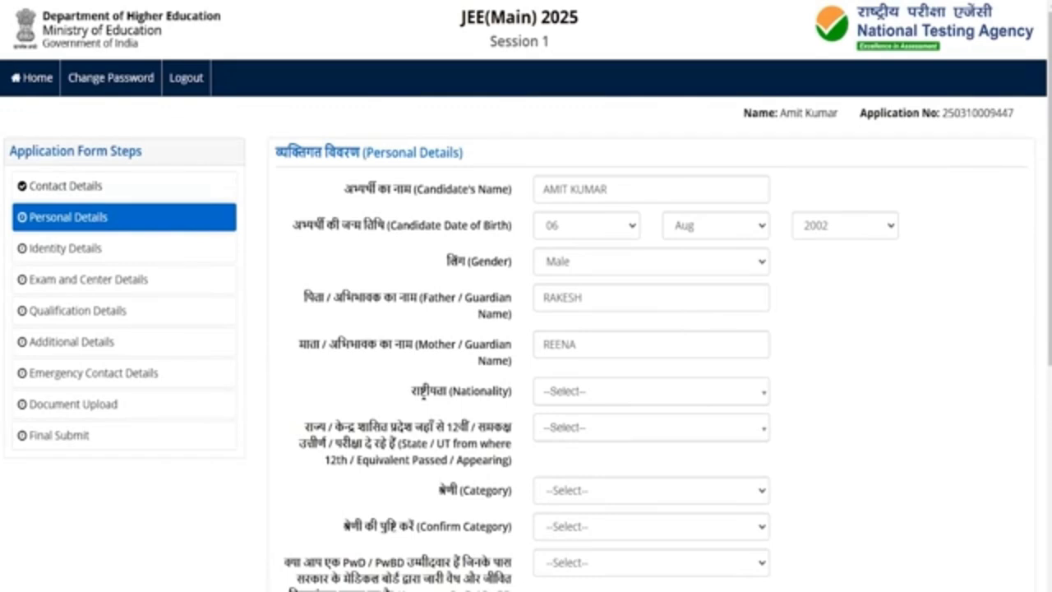
pyautogui.click(579, 392)
pyautogui.click(567, 462)
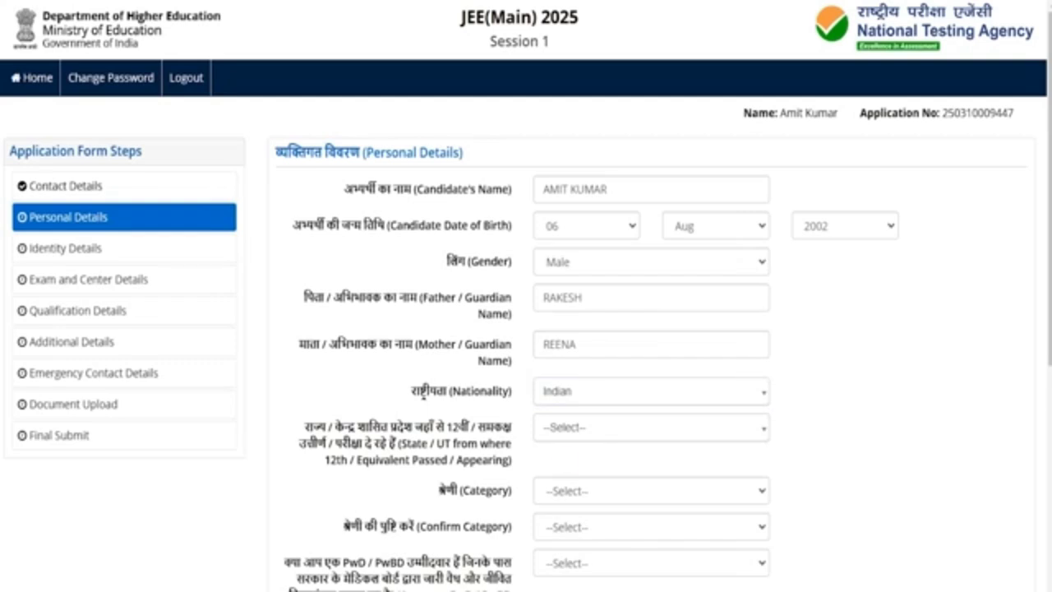
pyautogui.click(568, 428)
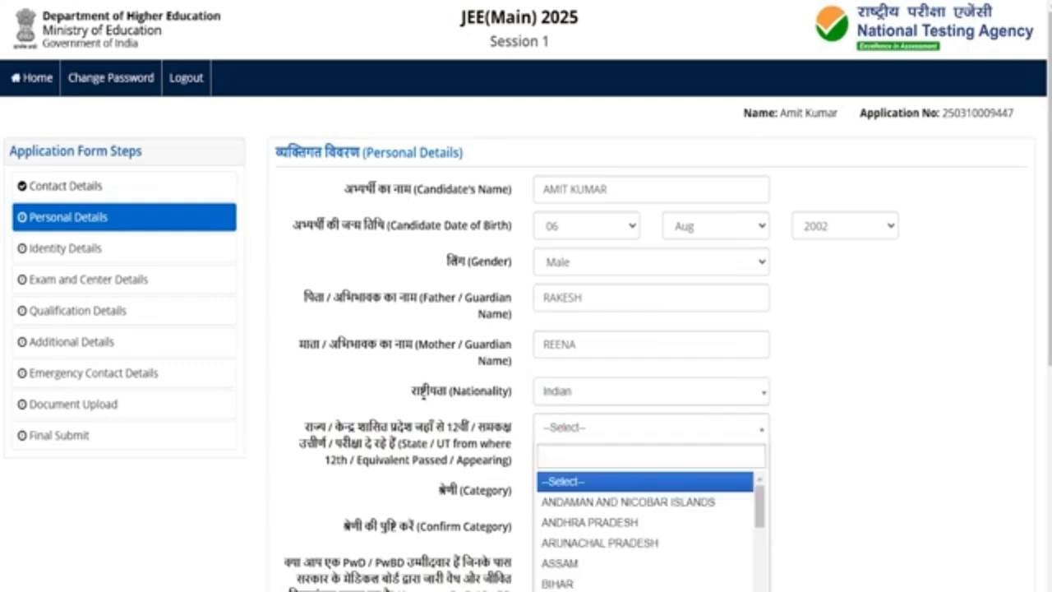
pyautogui.write('utta')
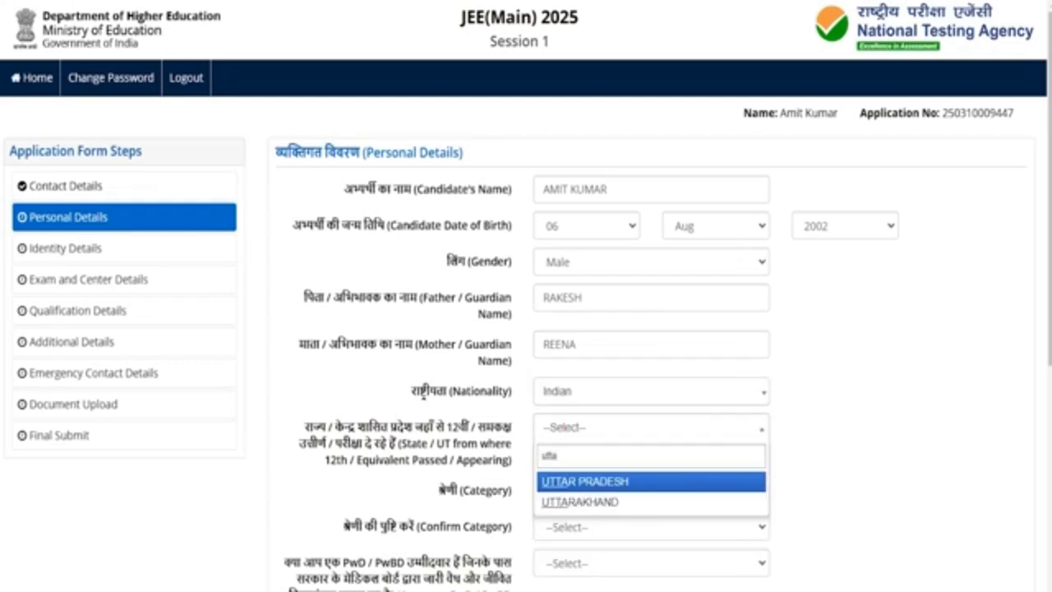
pyautogui.click(568, 478)
pyautogui.click(569, 489)
pyautogui.click(554, 442)
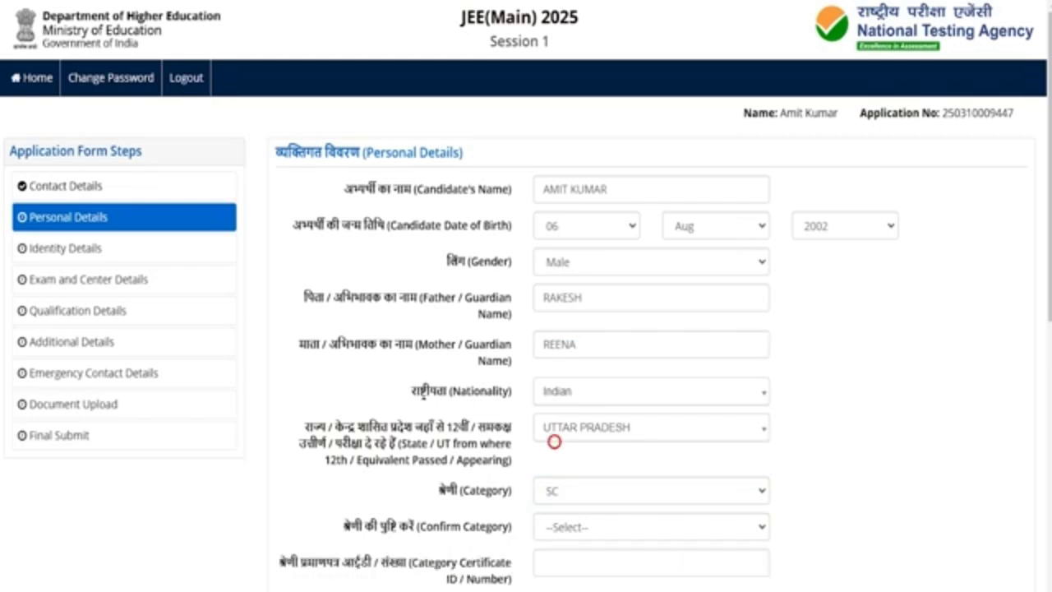
# Confirm category as SC, enter the category certificate number, and begin the certificate issue date
pyautogui.scroll(-3, 563, 369)
pyautogui.click(569, 281)
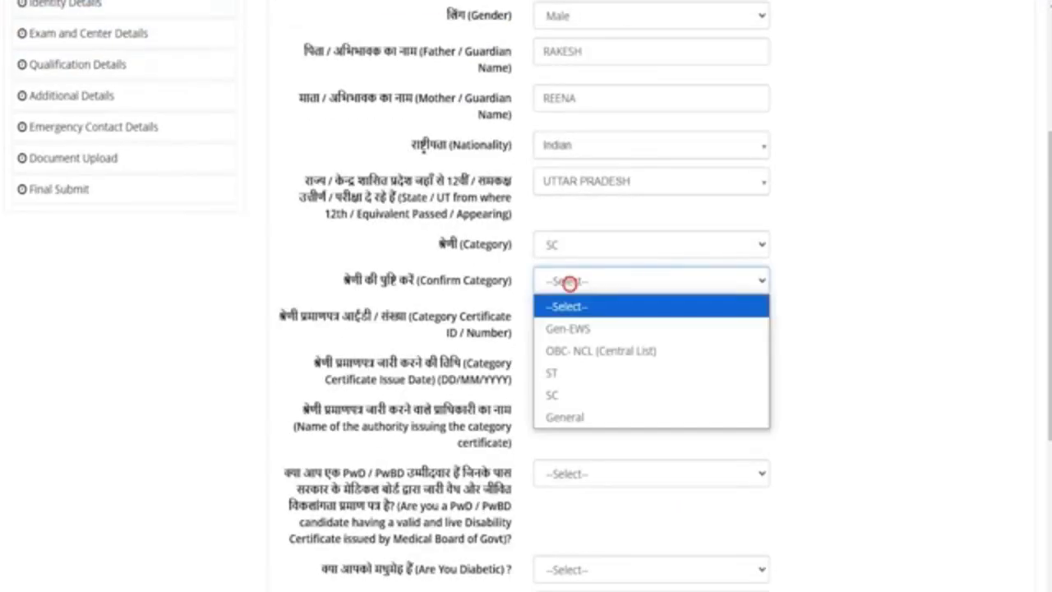
pyautogui.click(562, 395)
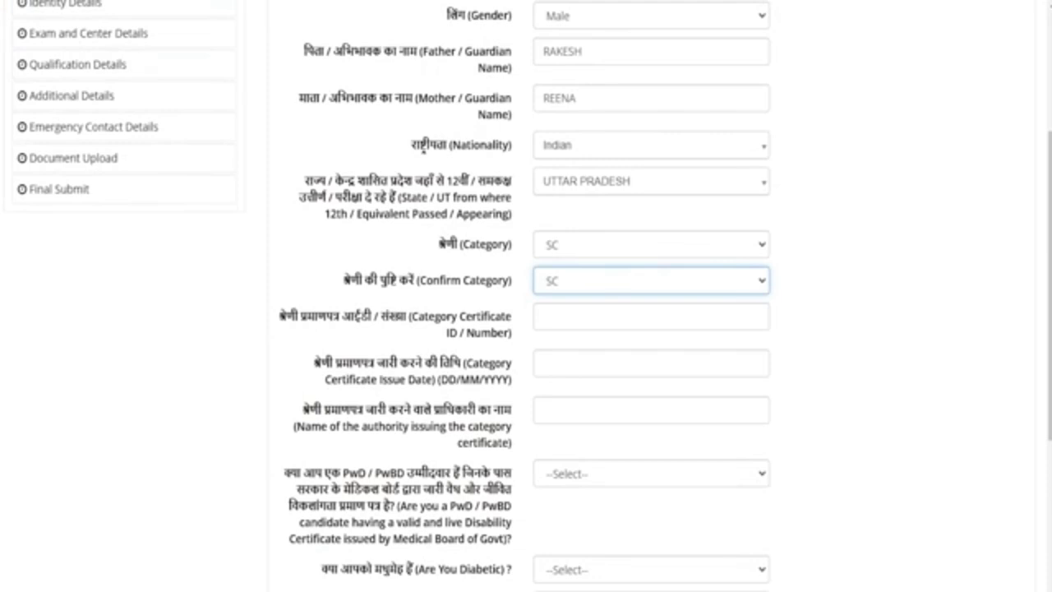
pyautogui.click(547, 317)
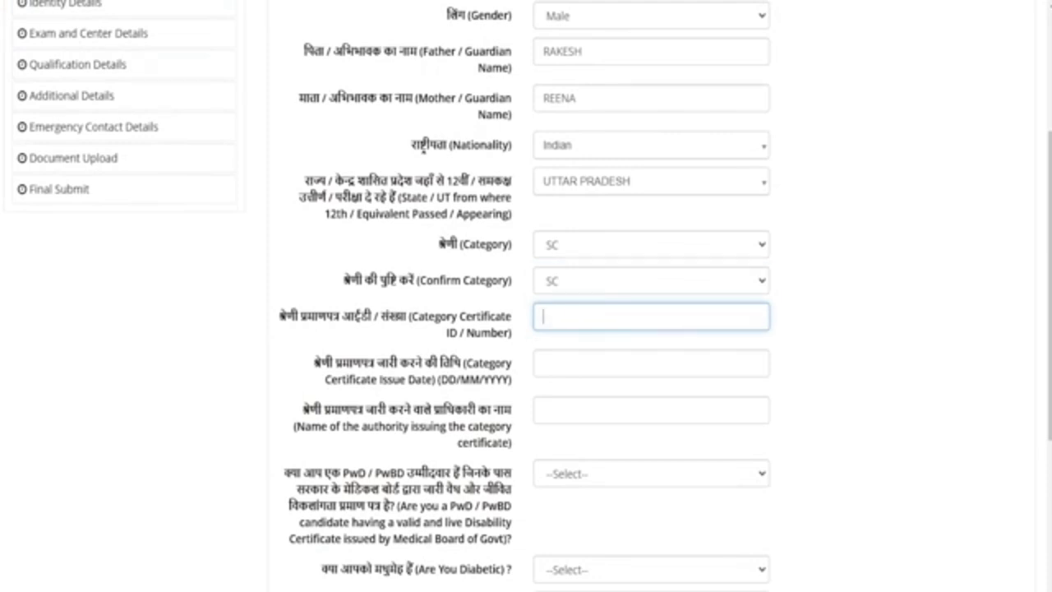
pyautogui.write('123456')
pyautogui.click(370, 362)
pyautogui.moveTo(370, 362); pyautogui.dragTo(393, 363)
pyautogui.click(571, 362)
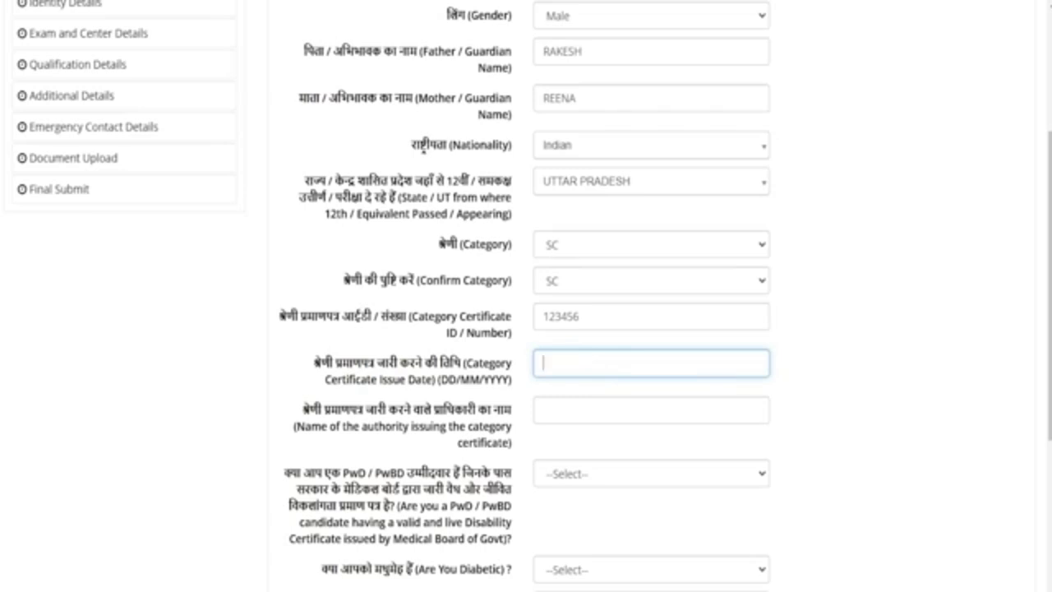
# Enter the issuing authority's name and answer No to the PwD/PwBD question
pyautogui.scroll(-3, 526, 296)
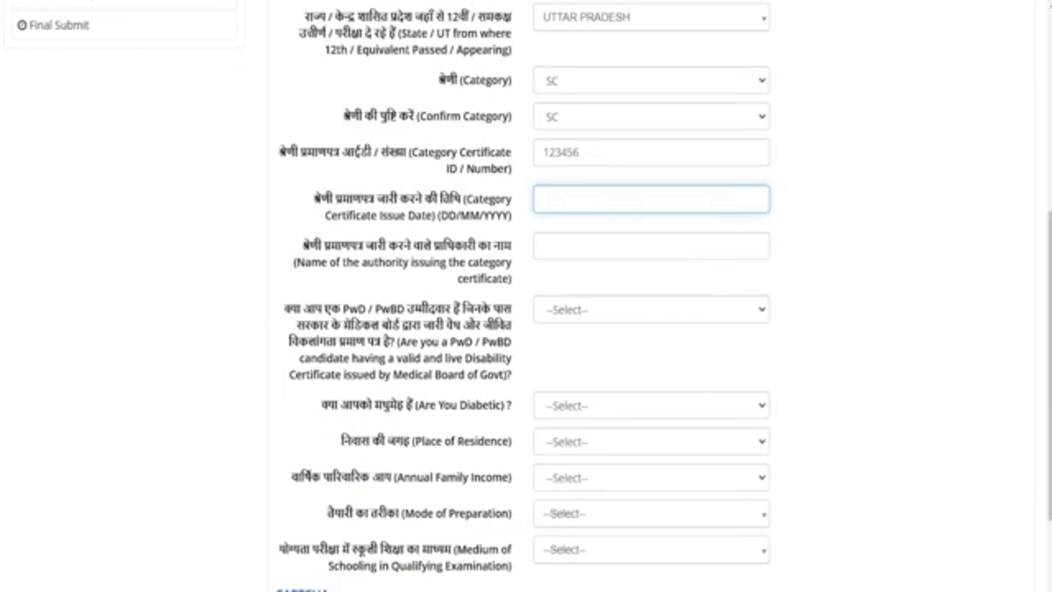
pyautogui.moveTo(322, 245); pyautogui.dragTo(444, 245)
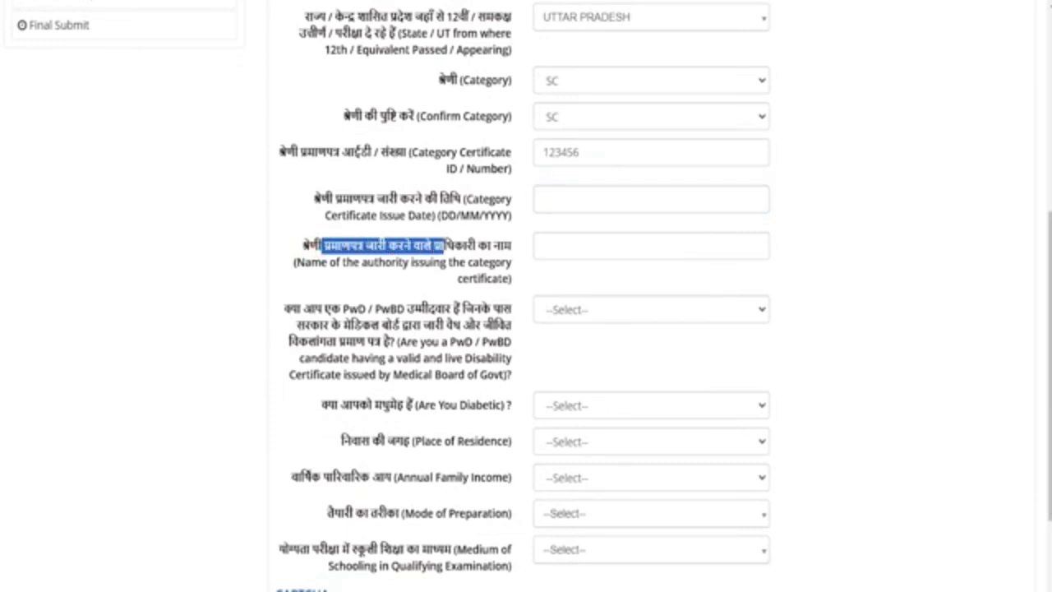
pyautogui.click(544, 246)
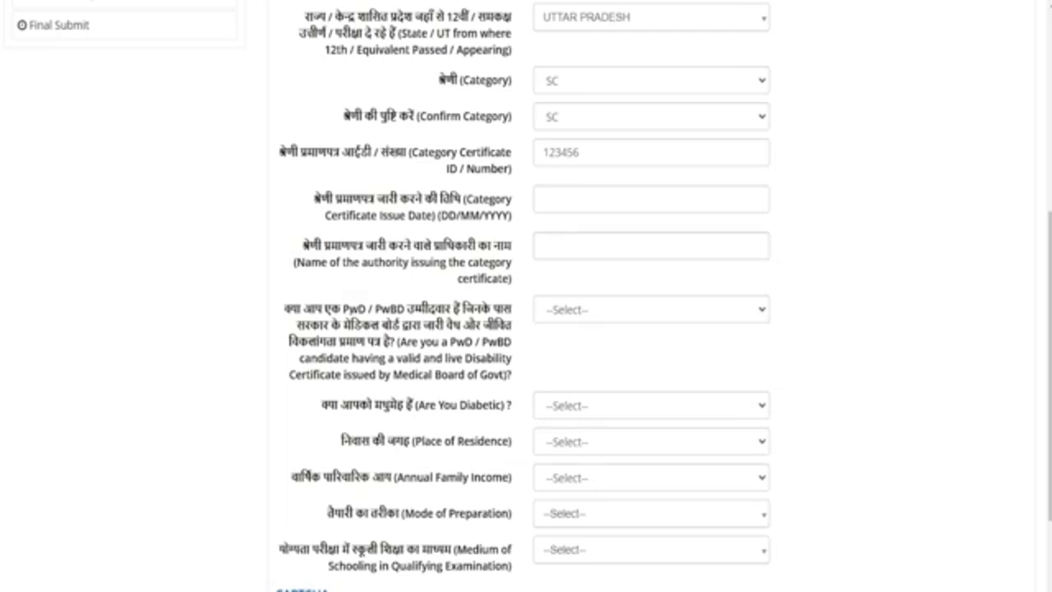
pyautogui.moveTo(349, 309); pyautogui.dragTo(391, 309)
pyautogui.click(563, 309)
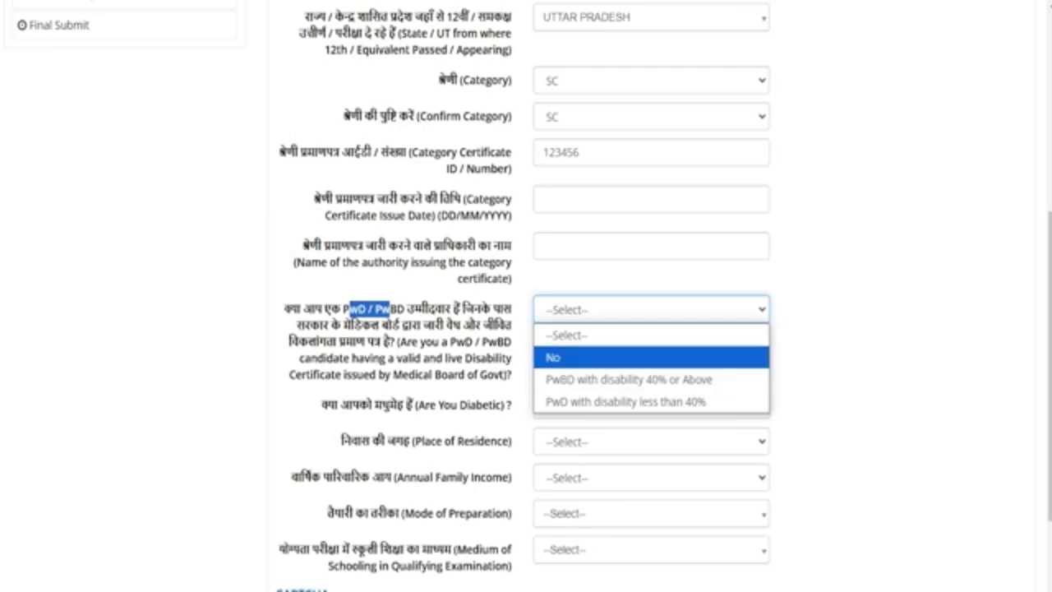
pyautogui.click(562, 361)
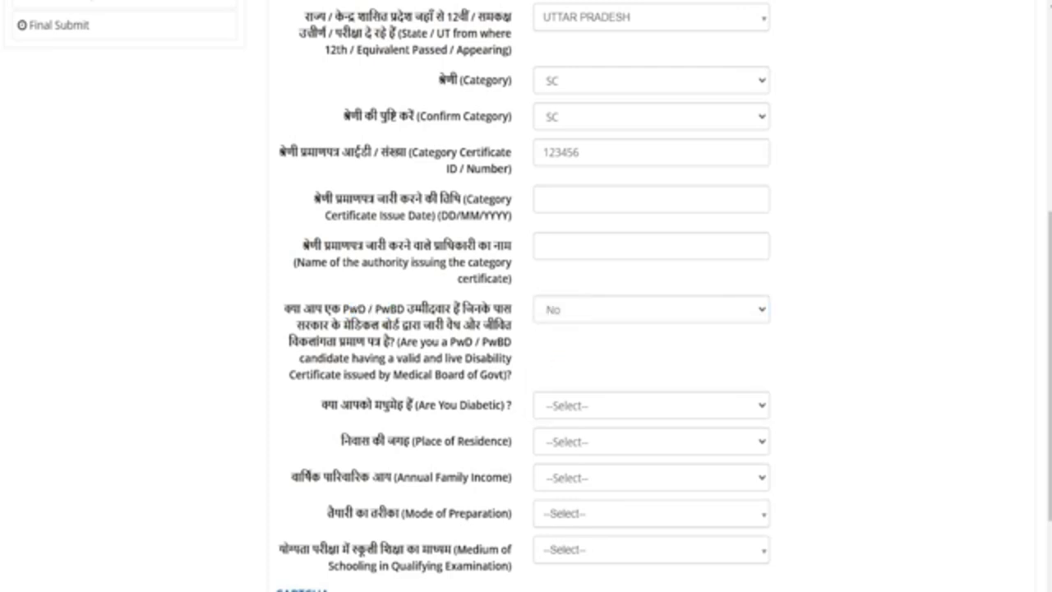
# Set diabetic to No and place of residence to Rural
pyautogui.click(590, 404)
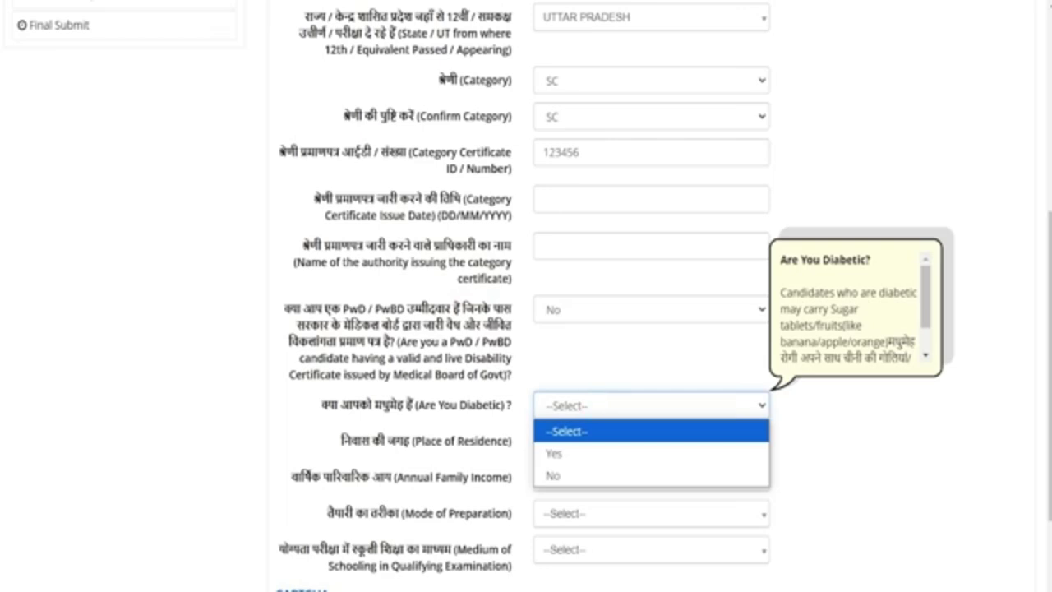
pyautogui.click(566, 451)
pyautogui.click(567, 405)
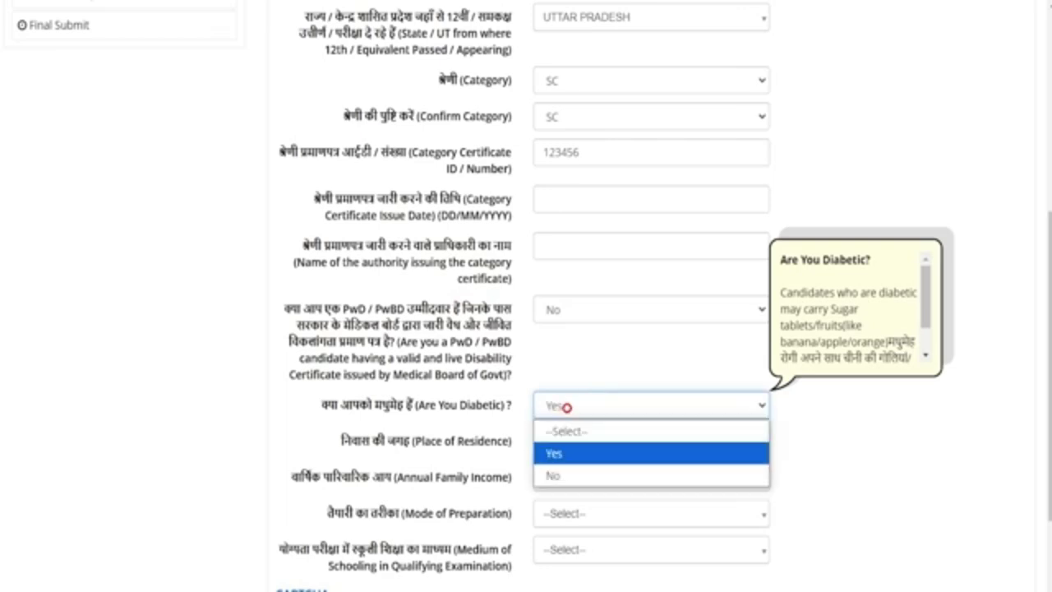
pyautogui.click(567, 473)
pyautogui.click(598, 441)
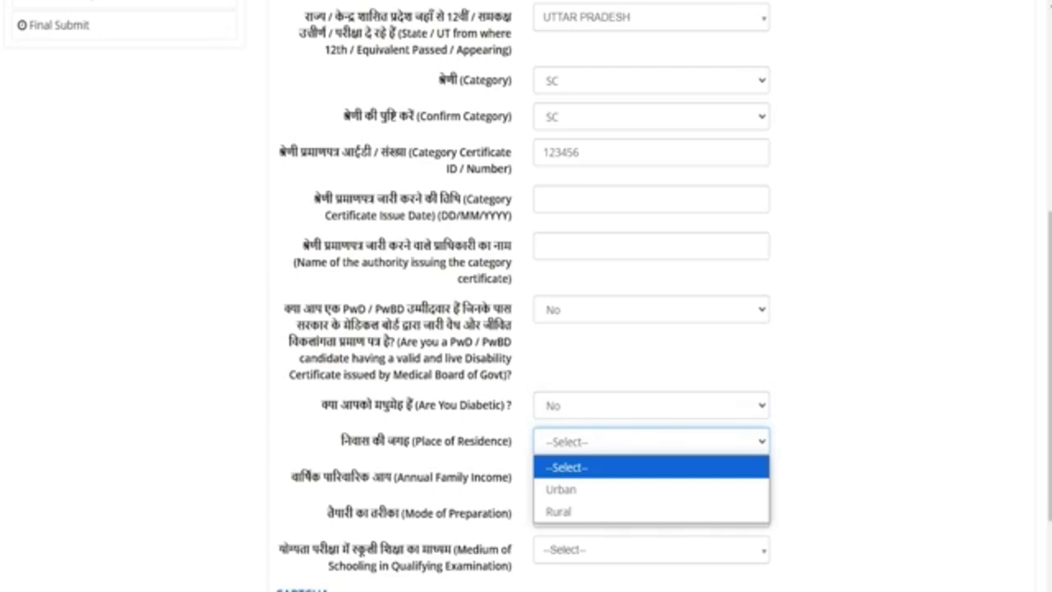
pyautogui.click(563, 511)
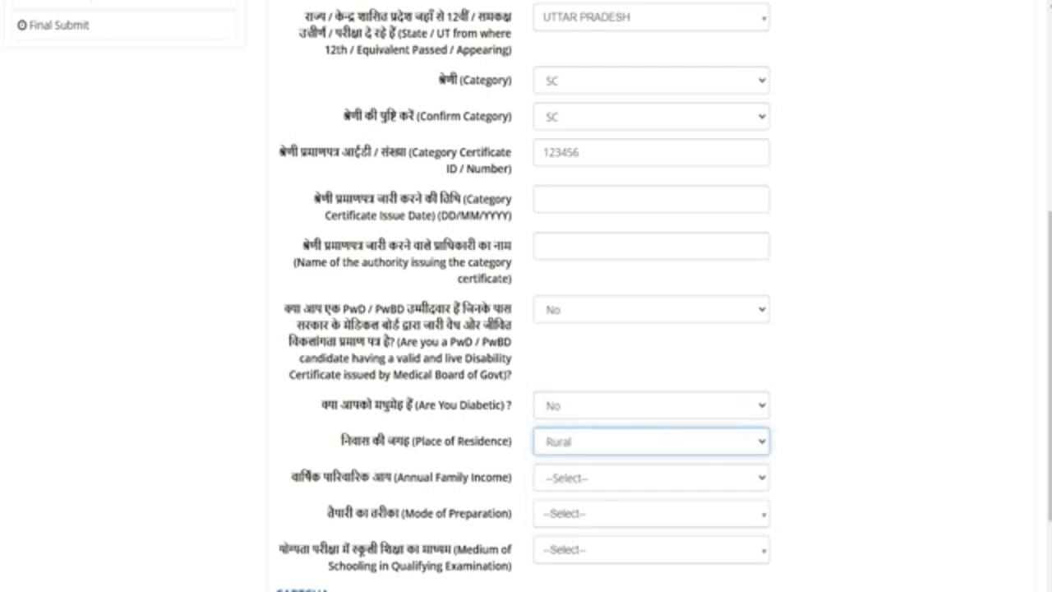
pyautogui.click(570, 478)
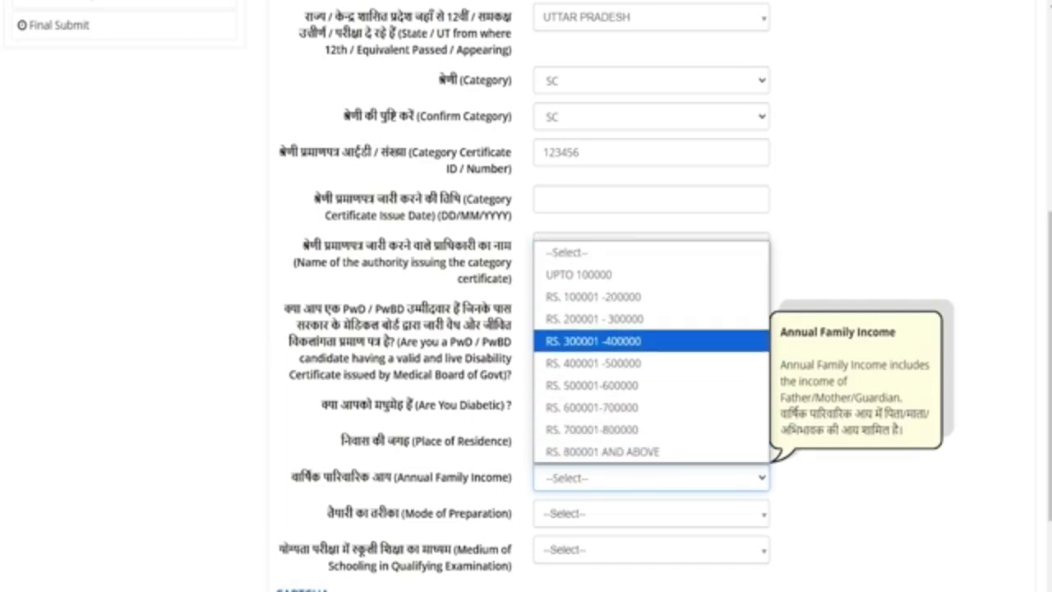
pyautogui.click(612, 340)
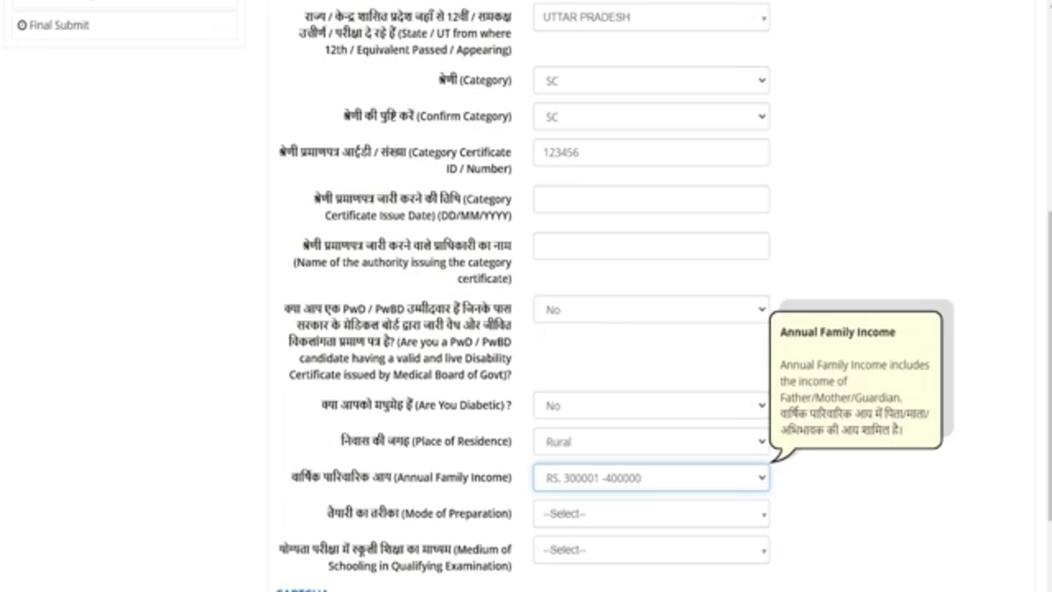
pyautogui.click(605, 513)
pyautogui.scroll(-2, 605, 514)
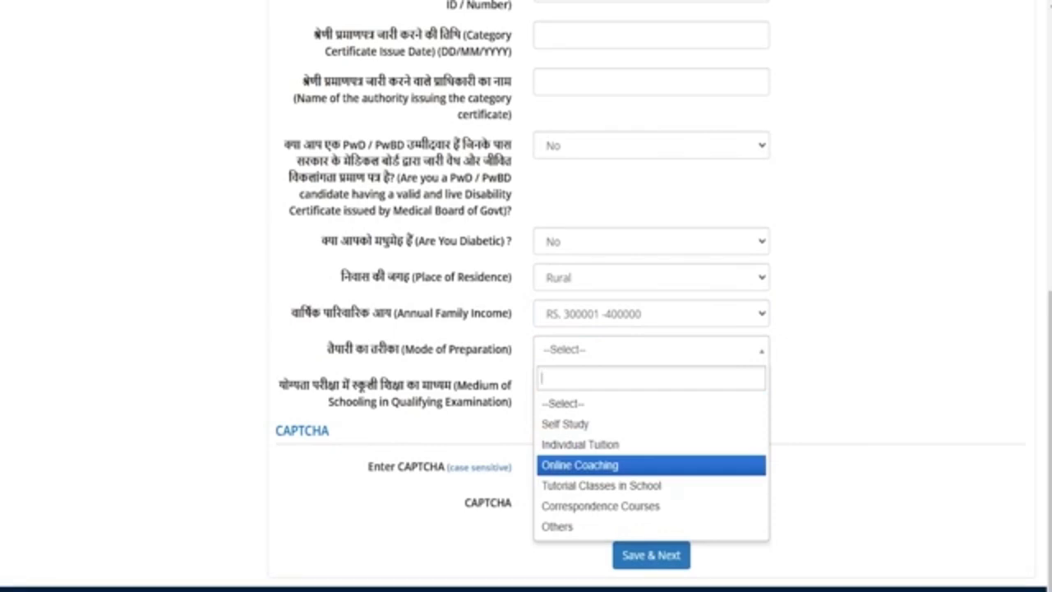
pyautogui.press('Up')
pyautogui.press('Return')
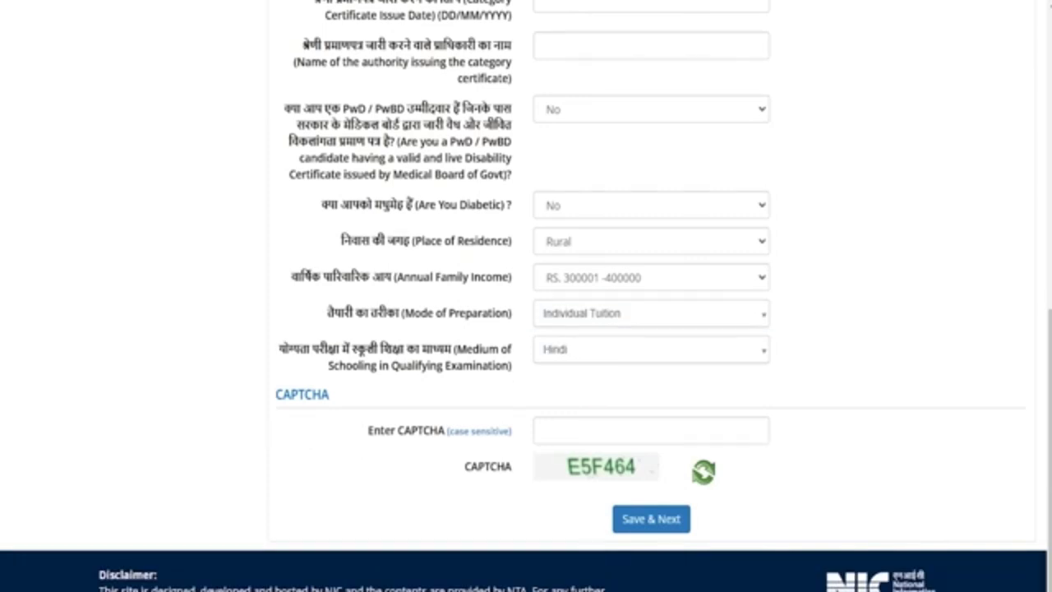
# Keep Hindi as the medium of schooling and enter the CAPTCHA
pyautogui.moveTo(308, 350); pyautogui.dragTo(421, 350)
pyautogui.click(563, 349)
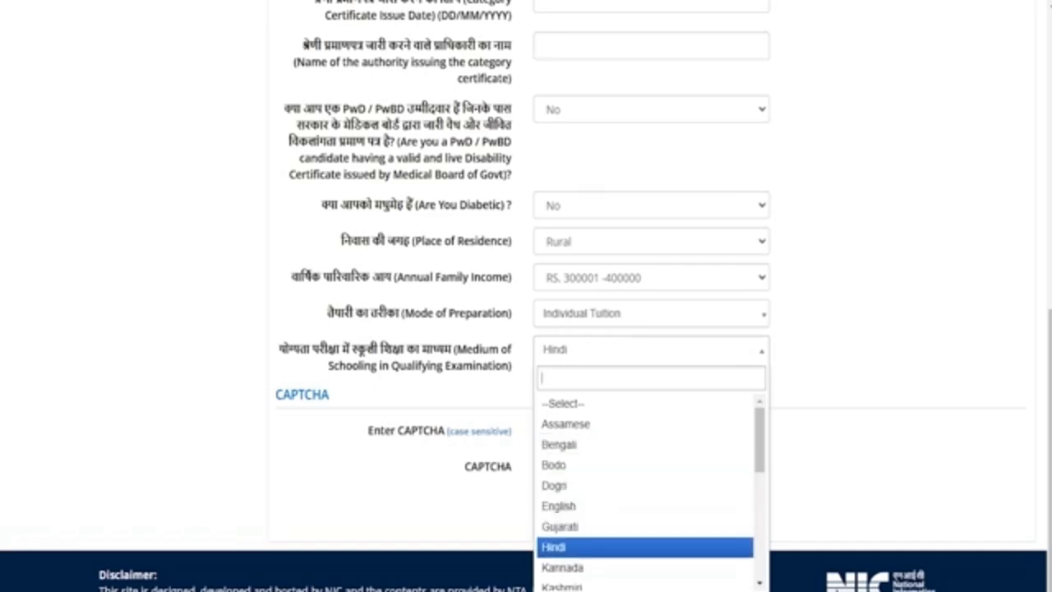
pyautogui.click(566, 542)
pyautogui.click(581, 430)
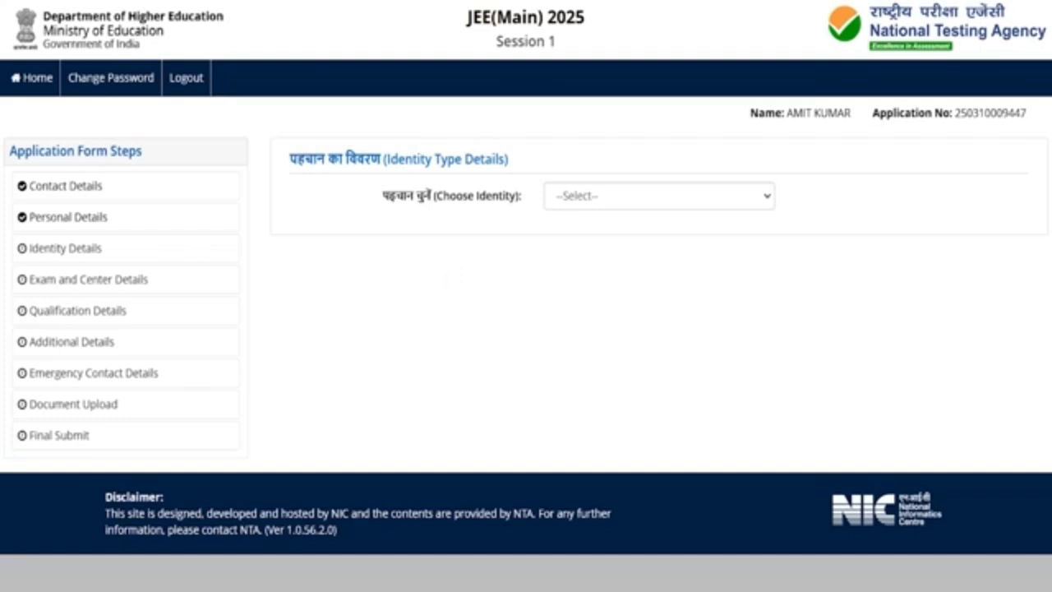
# Choose Aadhaar as identity type, consent to sharing it, and fill Aadhaar number, confirmation and CAPTCHA
pyautogui.click(592, 200)
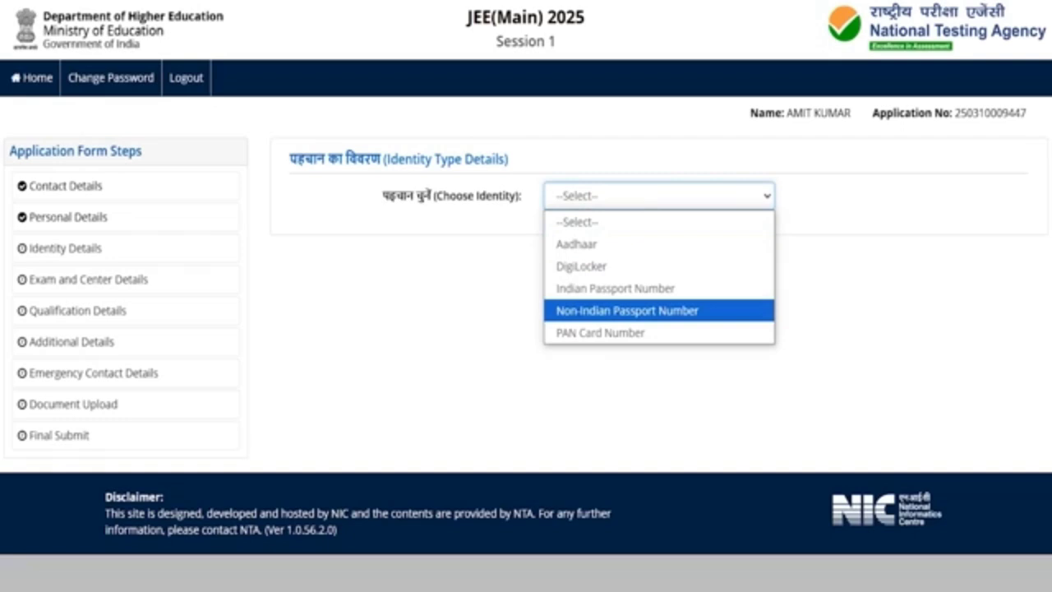
pyautogui.click(589, 245)
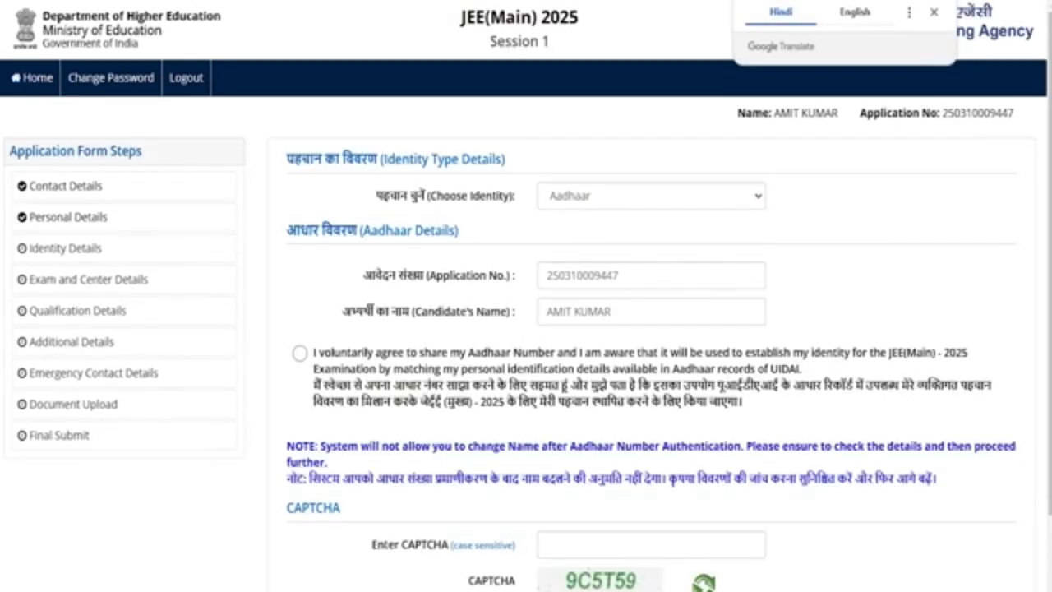
pyautogui.click(300, 353)
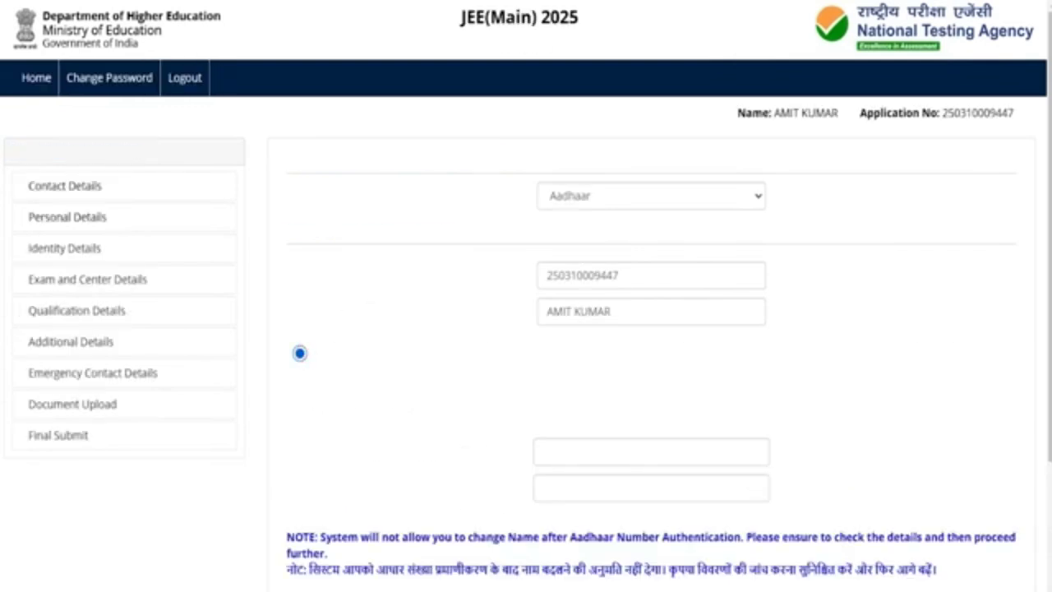
pyautogui.click(559, 445)
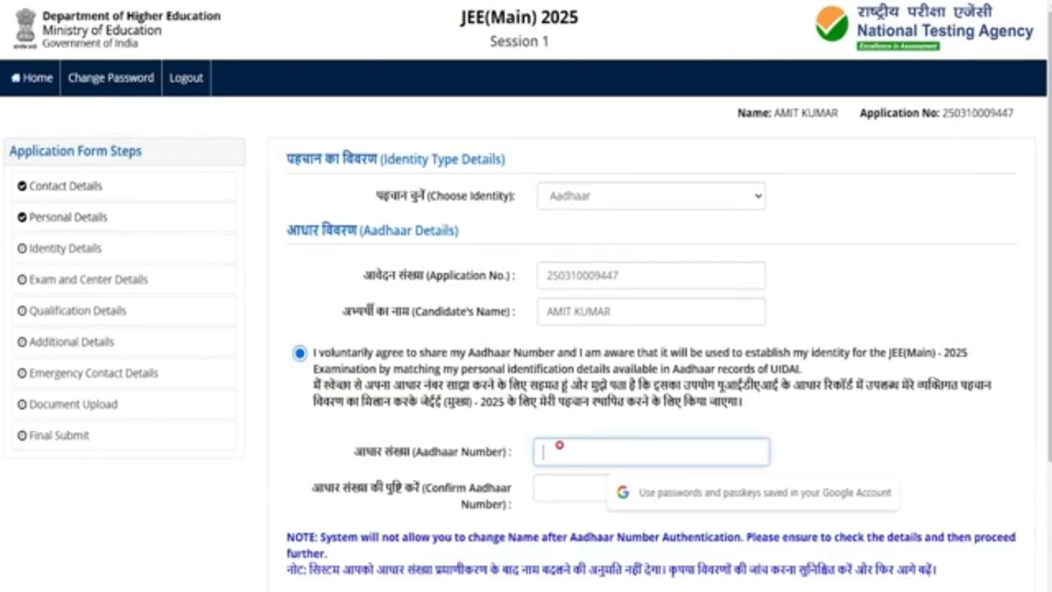
pyautogui.scroll(-2, 560, 445)
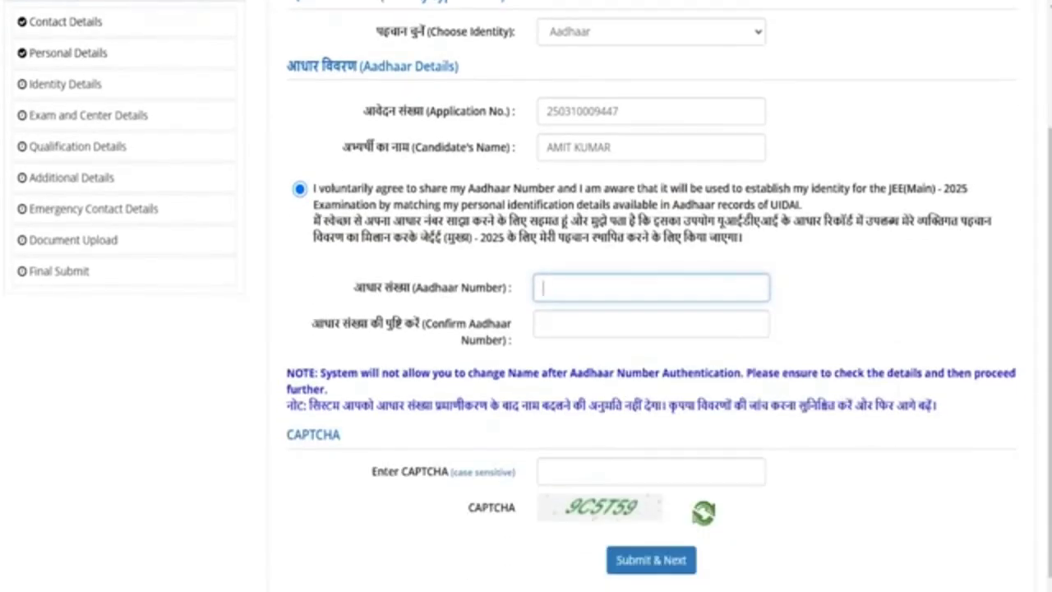
pyautogui.click(558, 329)
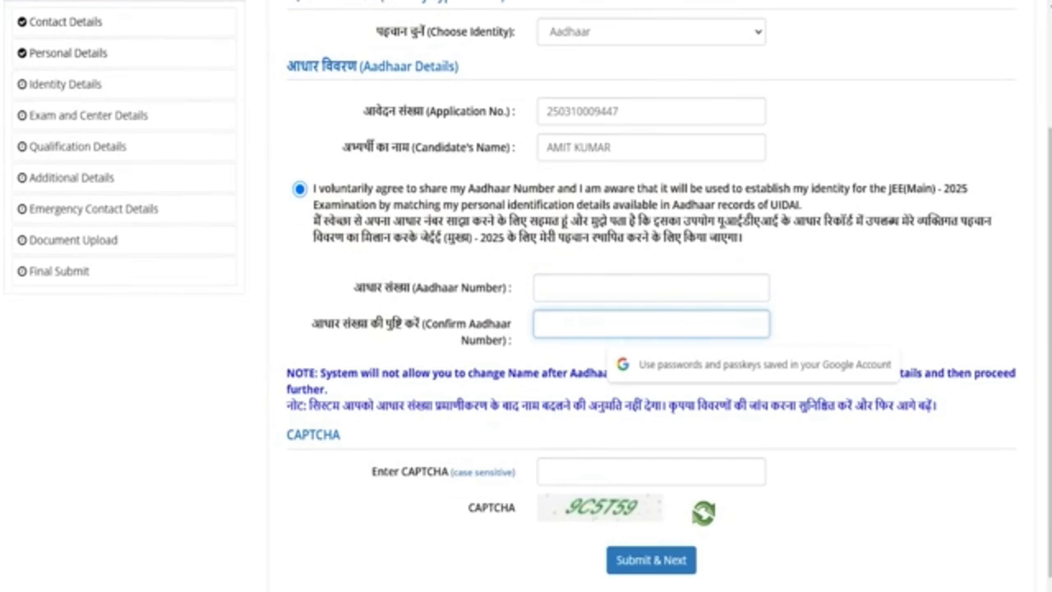
pyautogui.click(589, 463)
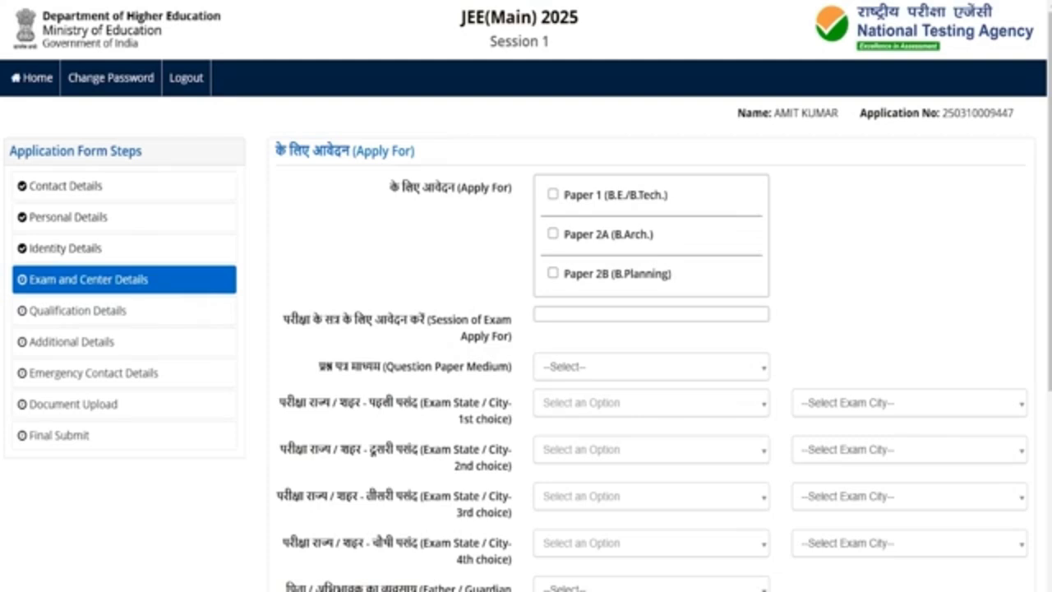
# Apply for Paper 1 (B.E./B.Tech.) only, in Session 1
pyautogui.click(553, 194)
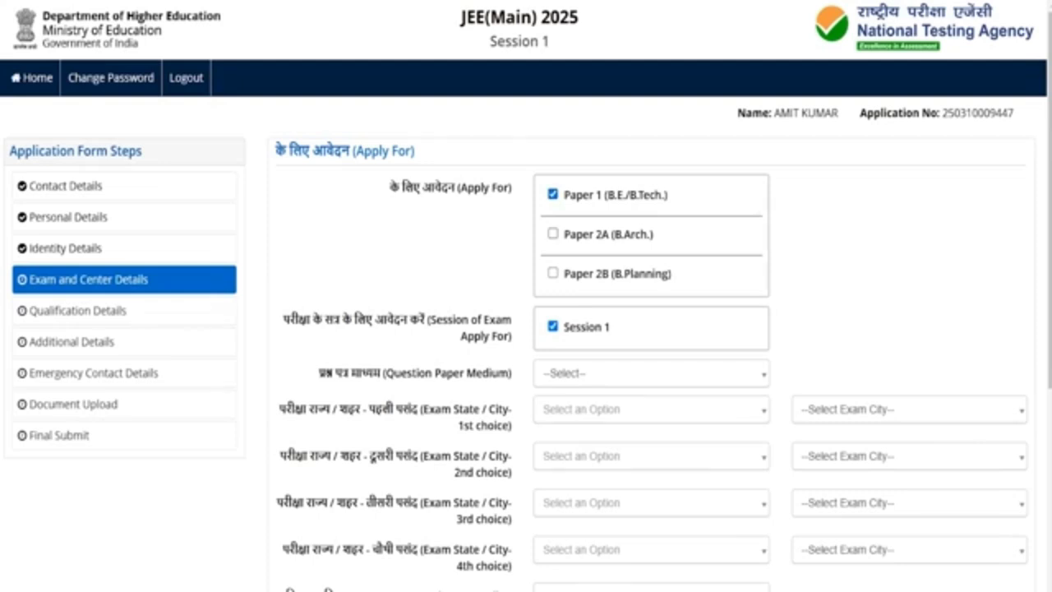
pyautogui.click(552, 233)
pyautogui.click(553, 272)
pyautogui.click(552, 273)
pyautogui.click(552, 234)
pyautogui.click(590, 329)
pyautogui.click(592, 330)
# Set the question paper medium to Hindi
pyautogui.click(574, 372)
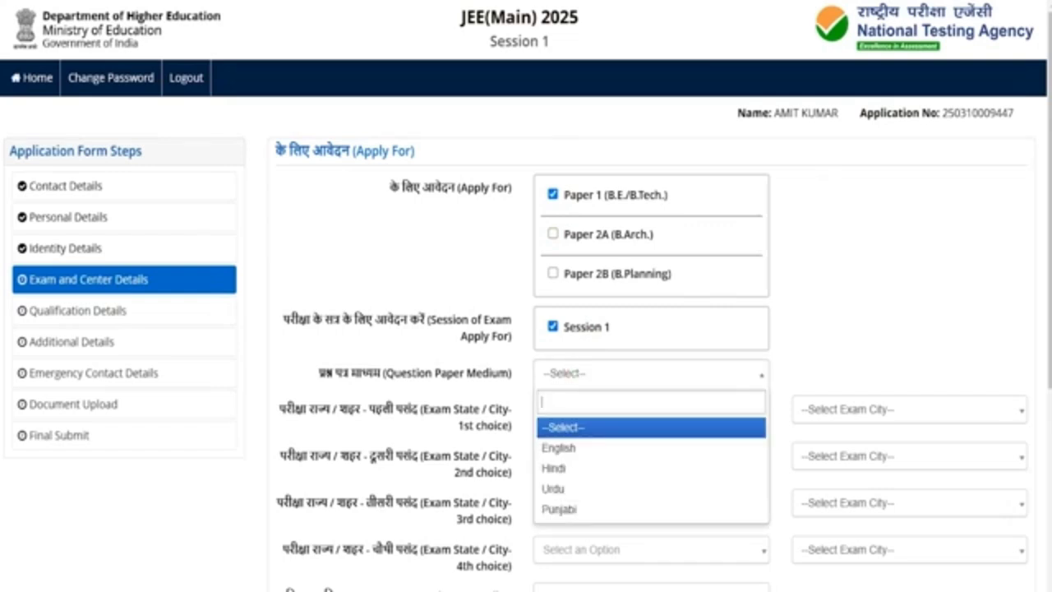
pyautogui.press('Down')
pyautogui.press('Down')
pyautogui.press('Down')
pyautogui.press('Down')
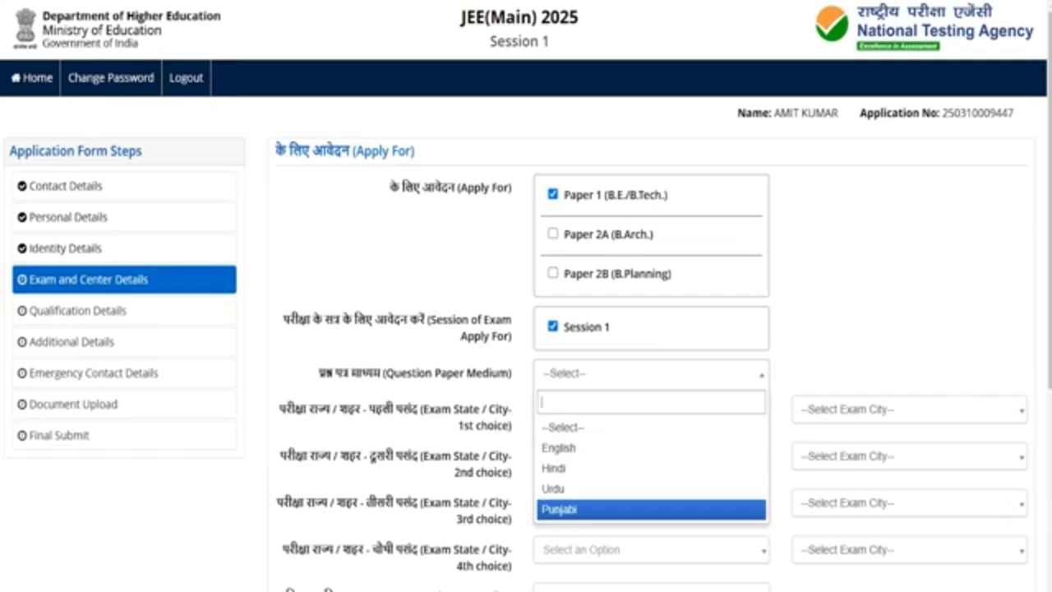
pyautogui.press('Up')
pyautogui.press('Up')
pyautogui.press('Return')
# Pick UTTAR PRADESH as exam state with cities AZAMGARH then AYODHYA
pyautogui.scroll(-2, 526, 296)
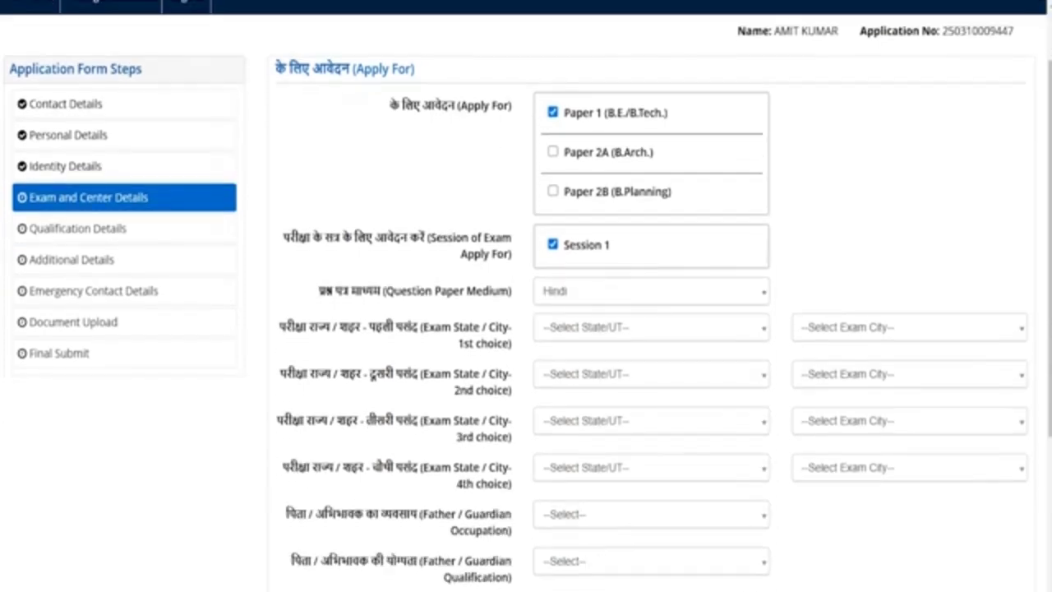
pyautogui.scroll(-2, 526, 296)
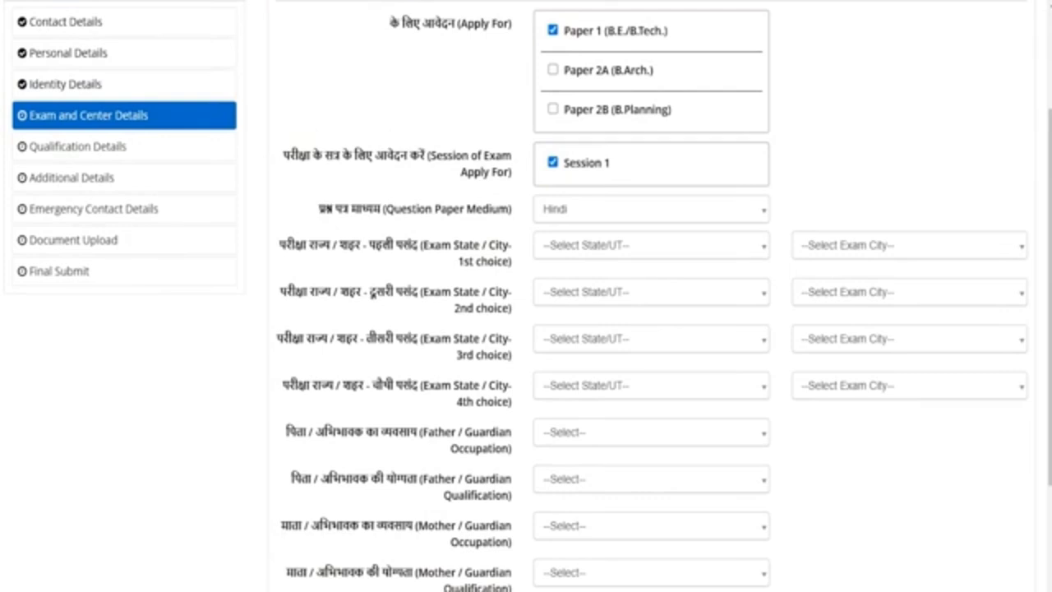
pyautogui.click(592, 244)
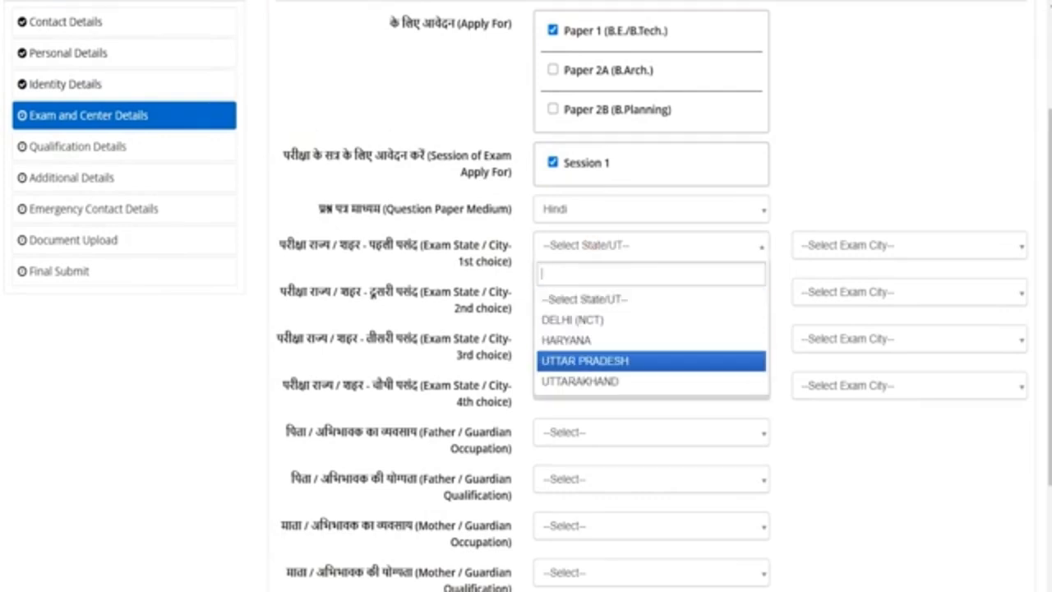
pyautogui.click(589, 360)
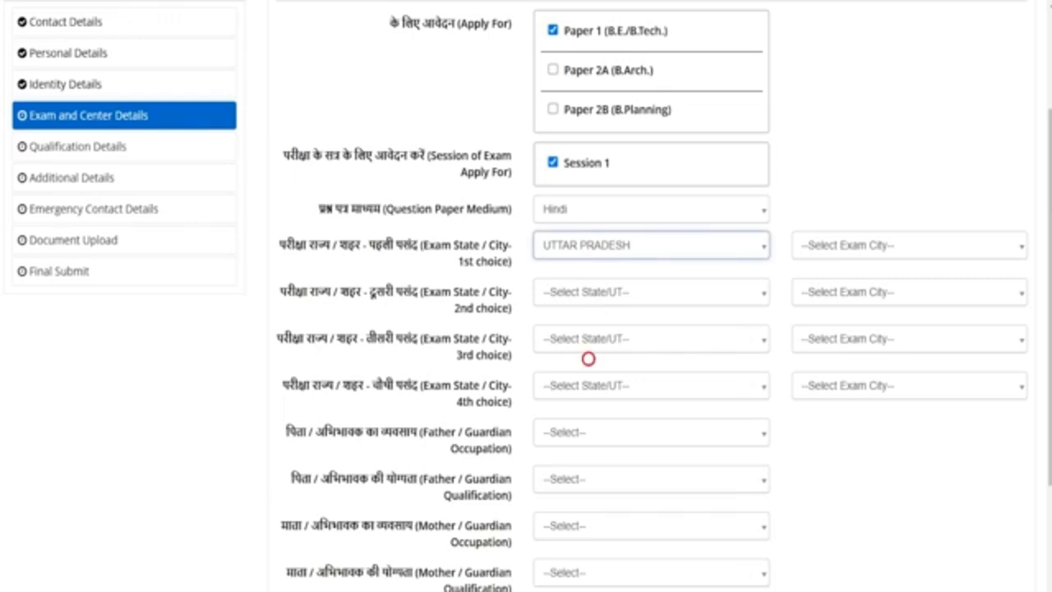
pyautogui.click(821, 245)
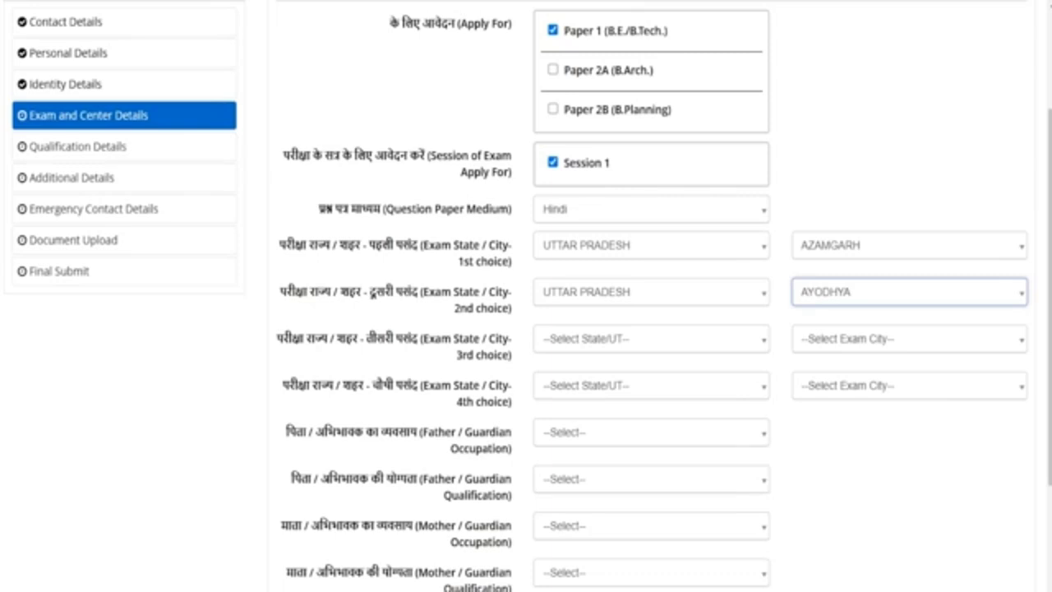
pyautogui.moveTo(428, 432); pyautogui.dragTo(307, 432)
# Set father's occupation to AGRICULTURE and qualification to GRADUATE
pyautogui.scroll(-2, 306, 433)
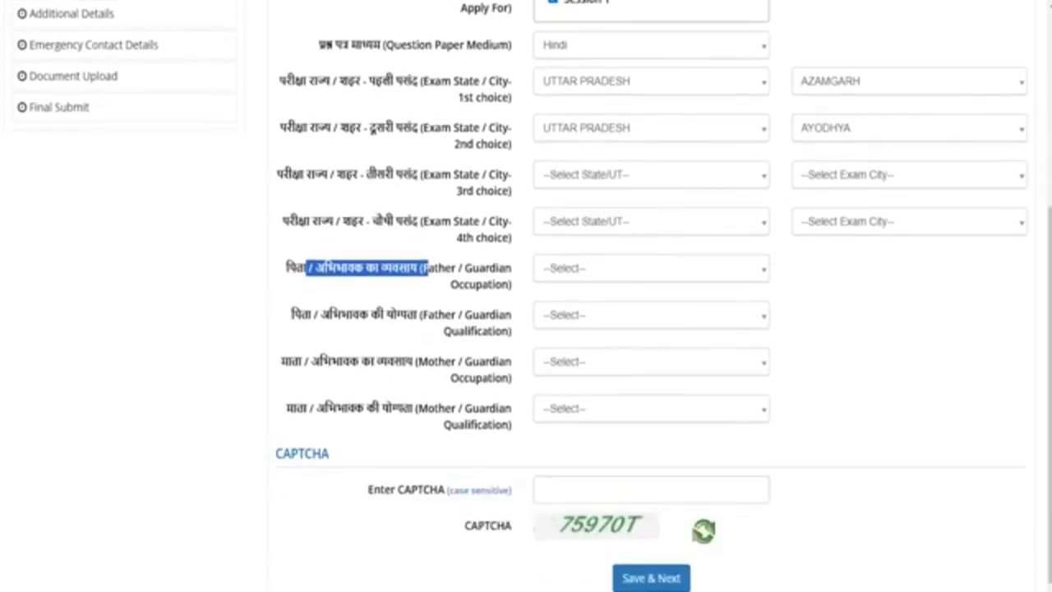
pyautogui.click(564, 268)
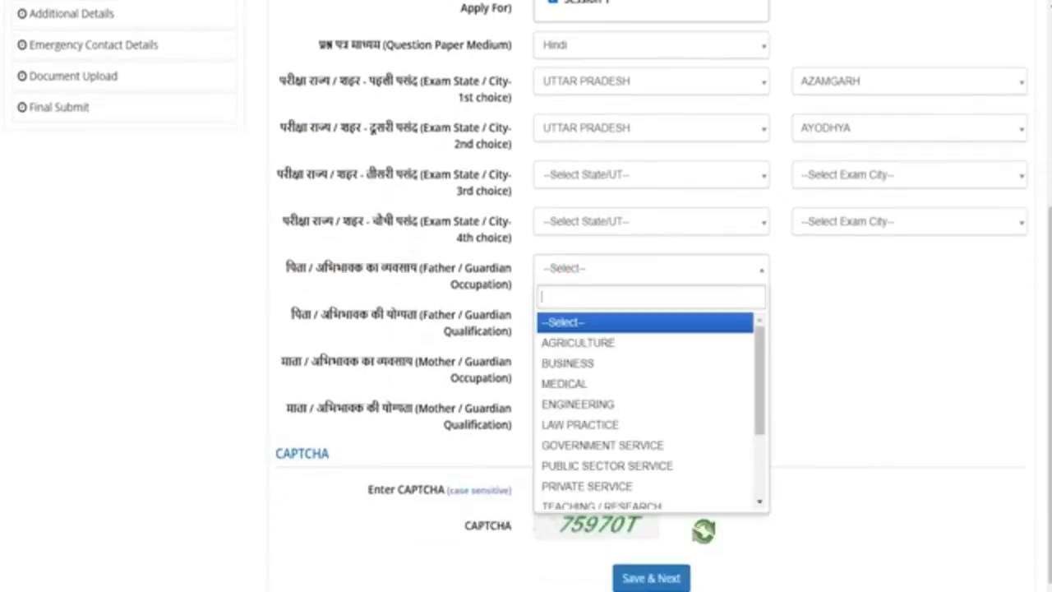
pyautogui.click(579, 343)
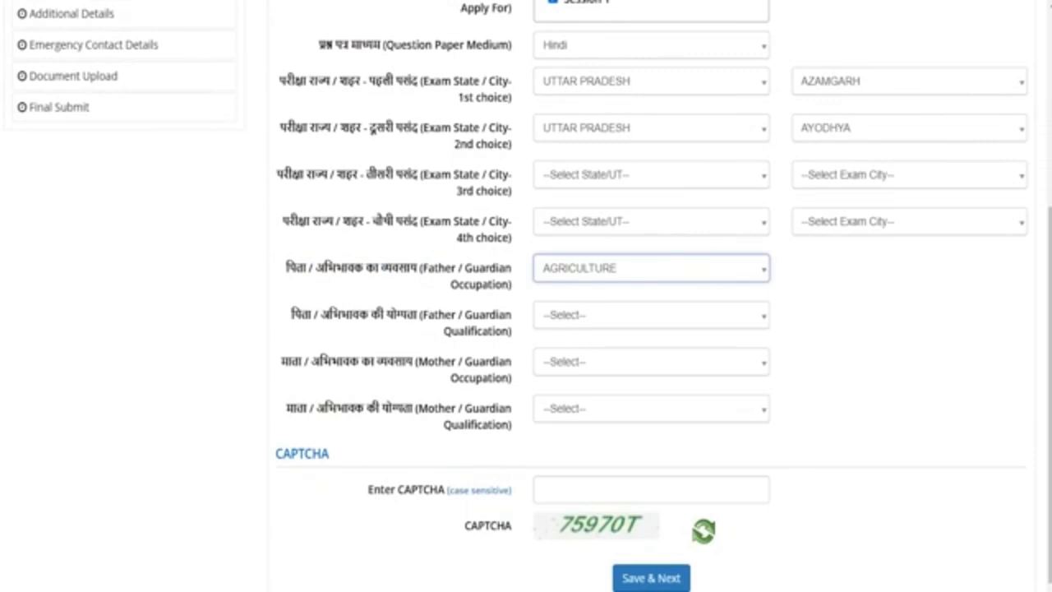
pyautogui.click(571, 316)
pyautogui.click(571, 428)
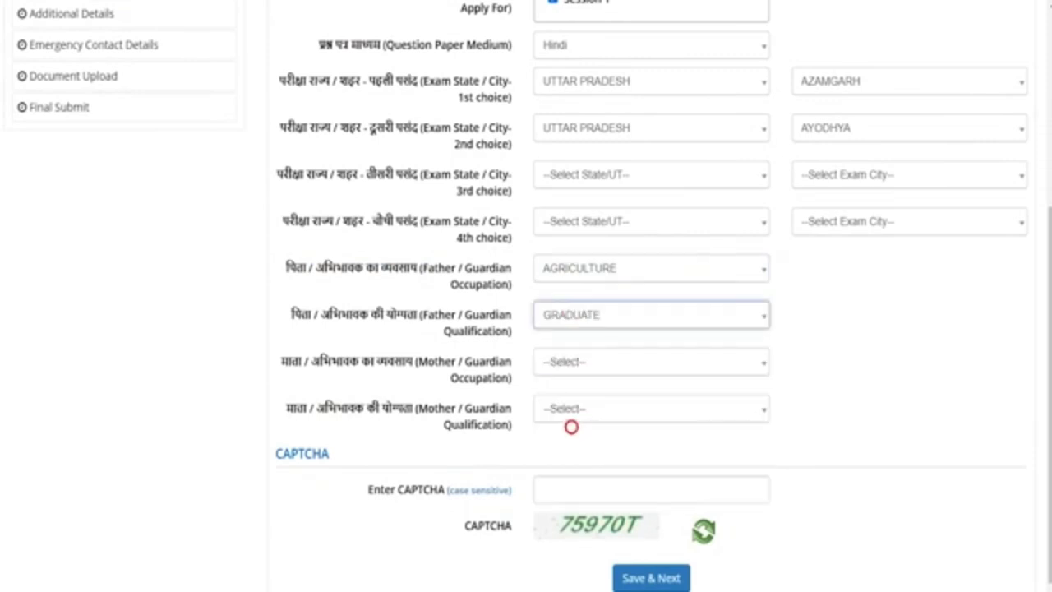
# Set mother's occupation to AGRICULTURE and qualification to MATRICULATE, then enter the CAPTCHA
pyautogui.moveTo(330, 361); pyautogui.dragTo(407, 361)
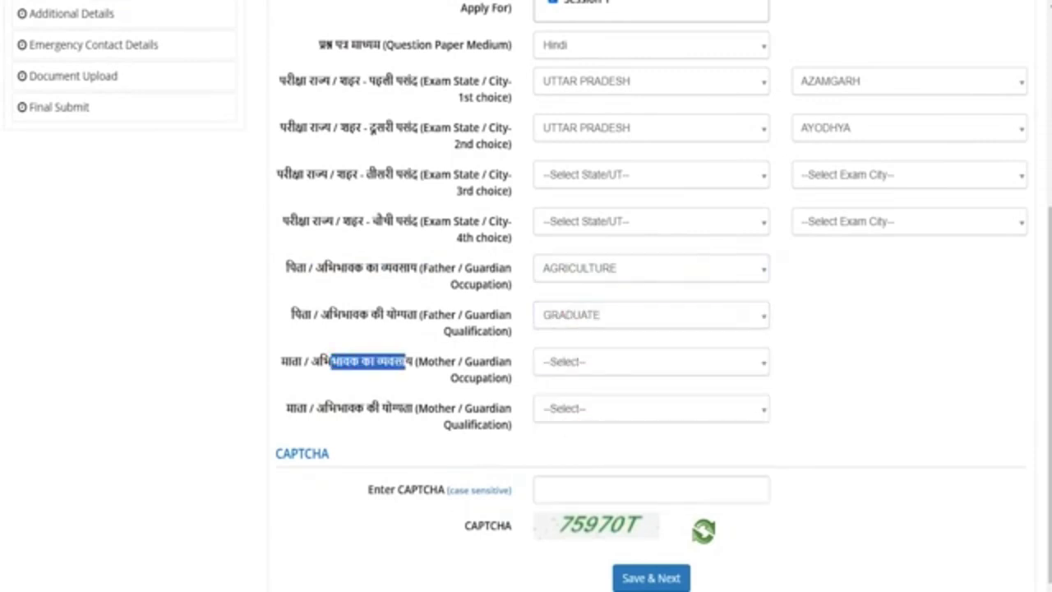
pyautogui.click(553, 363)
pyautogui.click(564, 435)
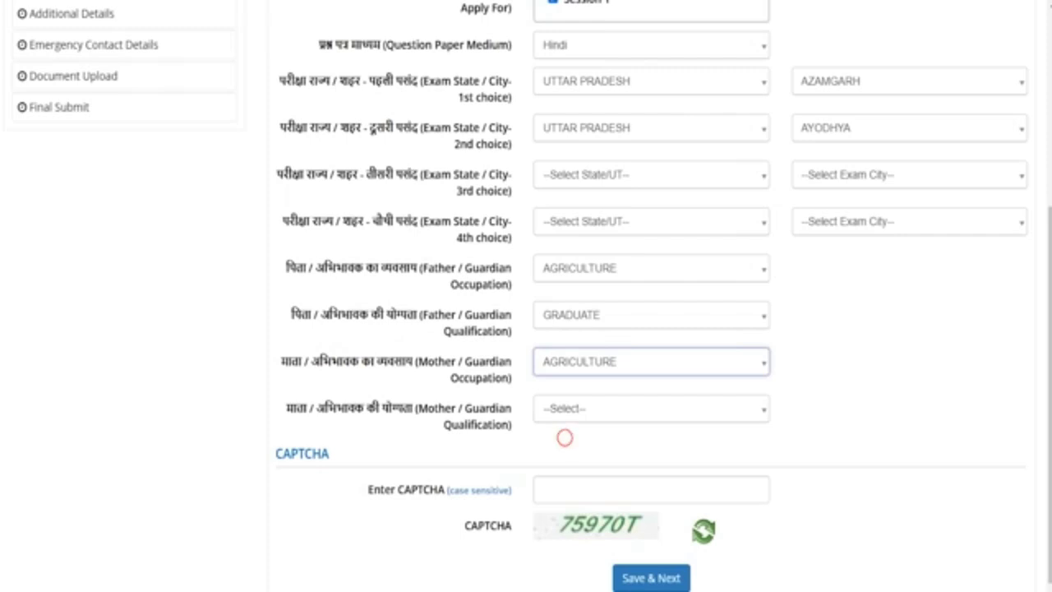
pyautogui.click(564, 410)
pyautogui.click(566, 502)
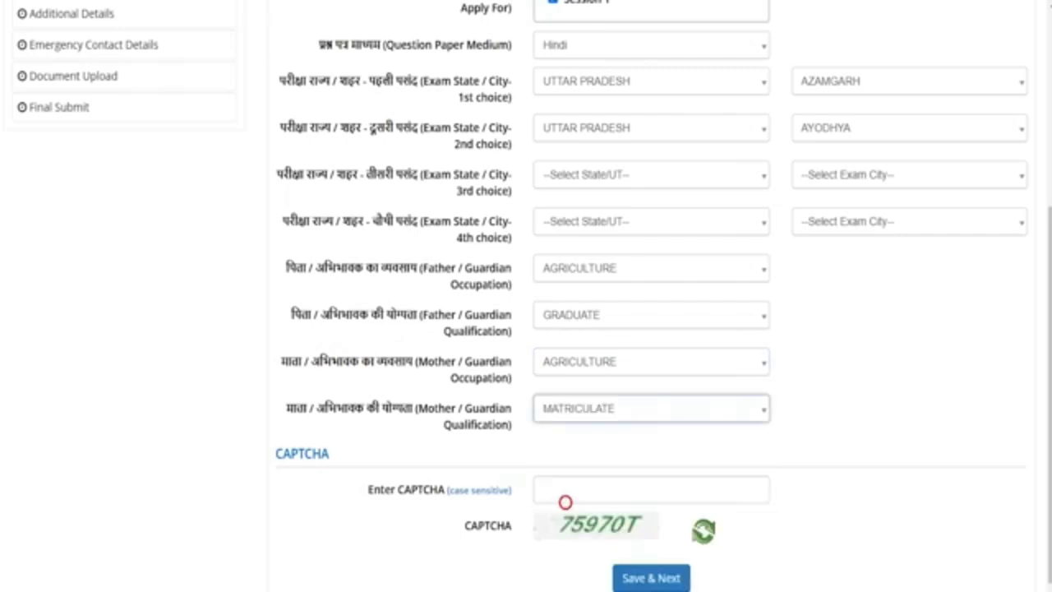
pyautogui.scroll(-1, 566, 502)
pyautogui.click(592, 435)
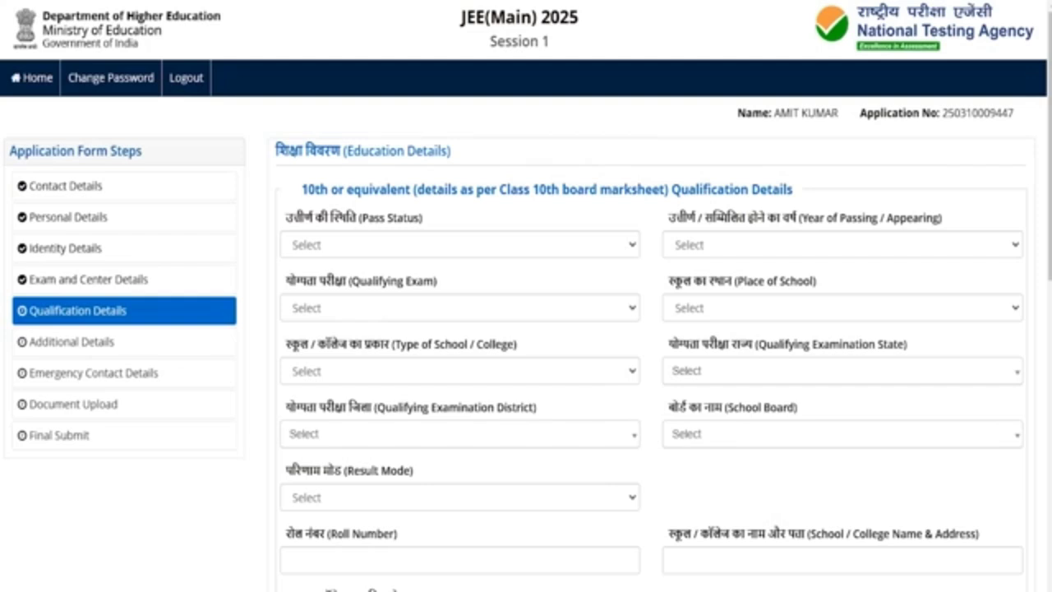
# Mark the 10th as Passed in 2020 with 10th or Equivalent as qualifying exam
pyautogui.moveTo(319, 189); pyautogui.dragTo(646, 189)
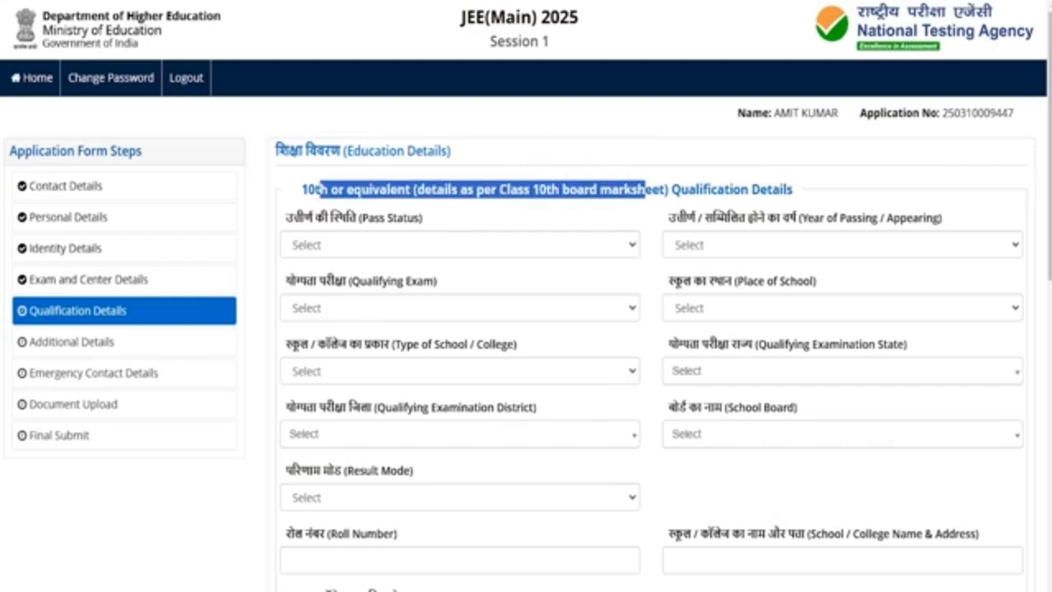
pyautogui.click(362, 245)
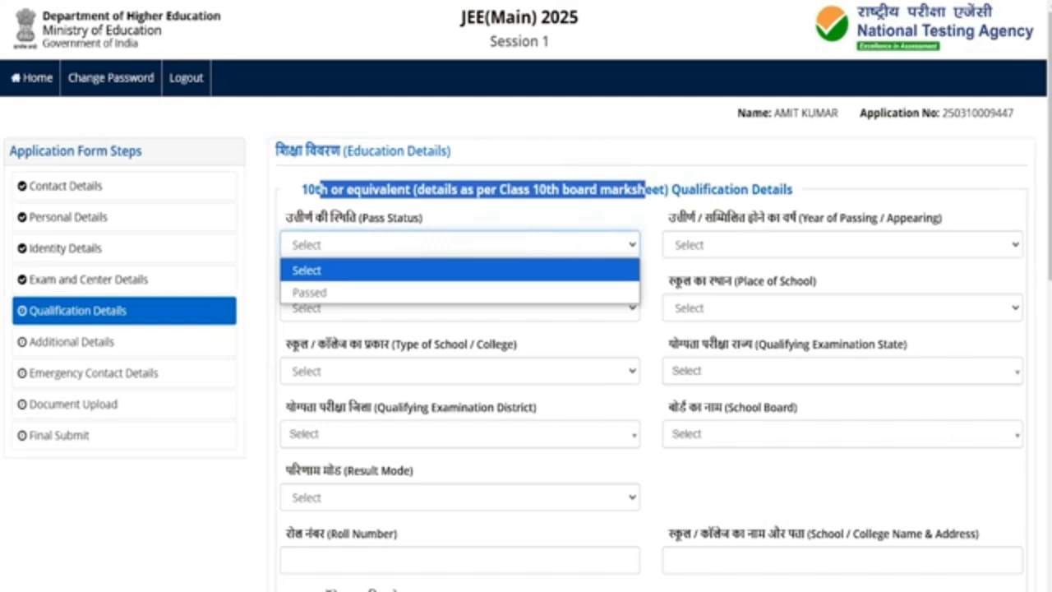
pyautogui.click(339, 292)
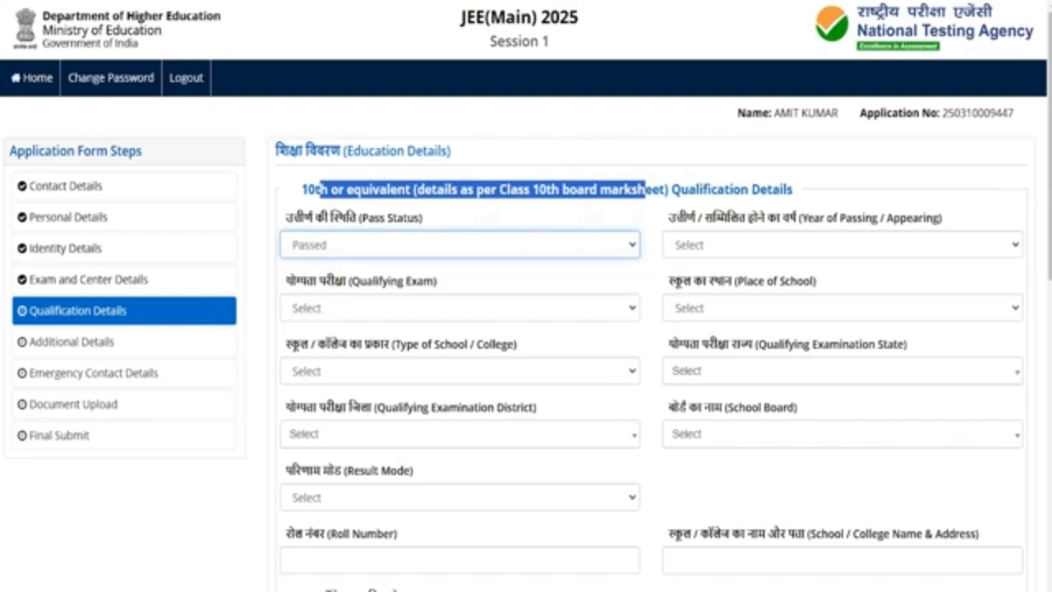
pyautogui.click(732, 245)
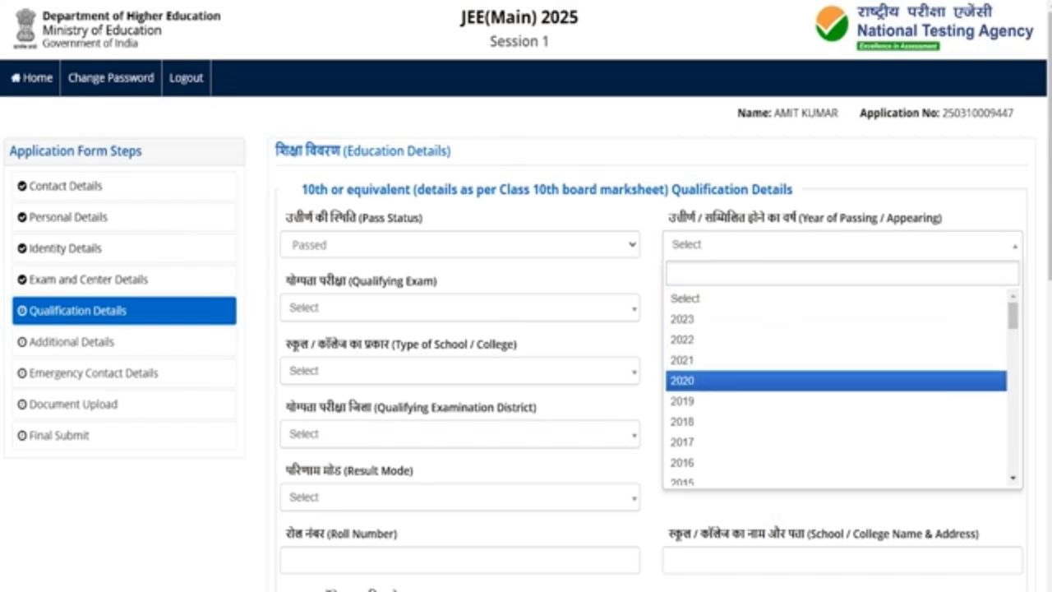
pyautogui.click(705, 376)
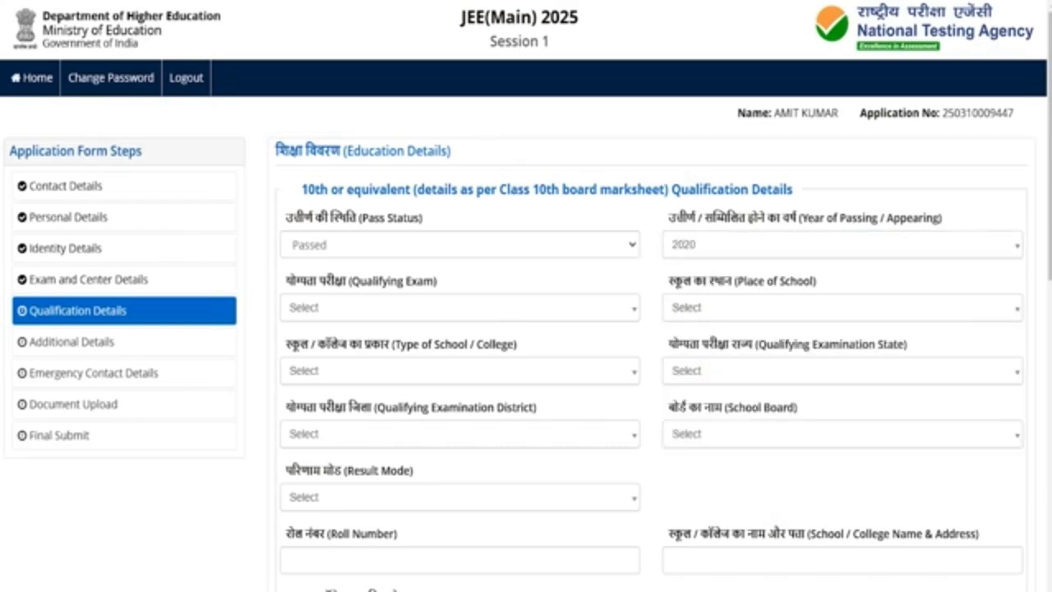
pyautogui.click(367, 313)
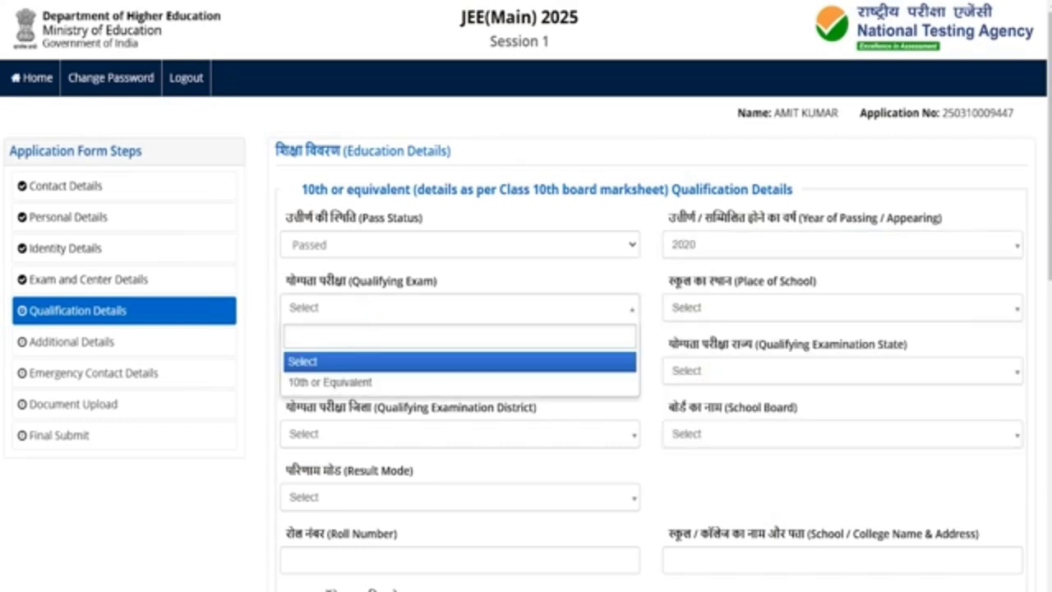
pyautogui.click(358, 382)
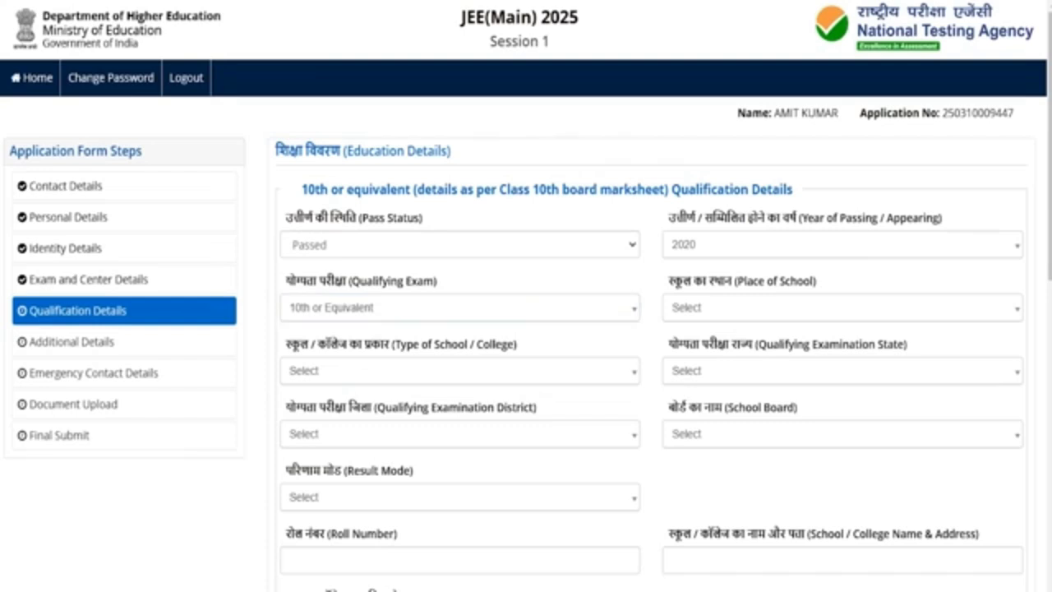
# Set the 10th school place to Rural and type to Private Unaided
pyautogui.click(705, 304)
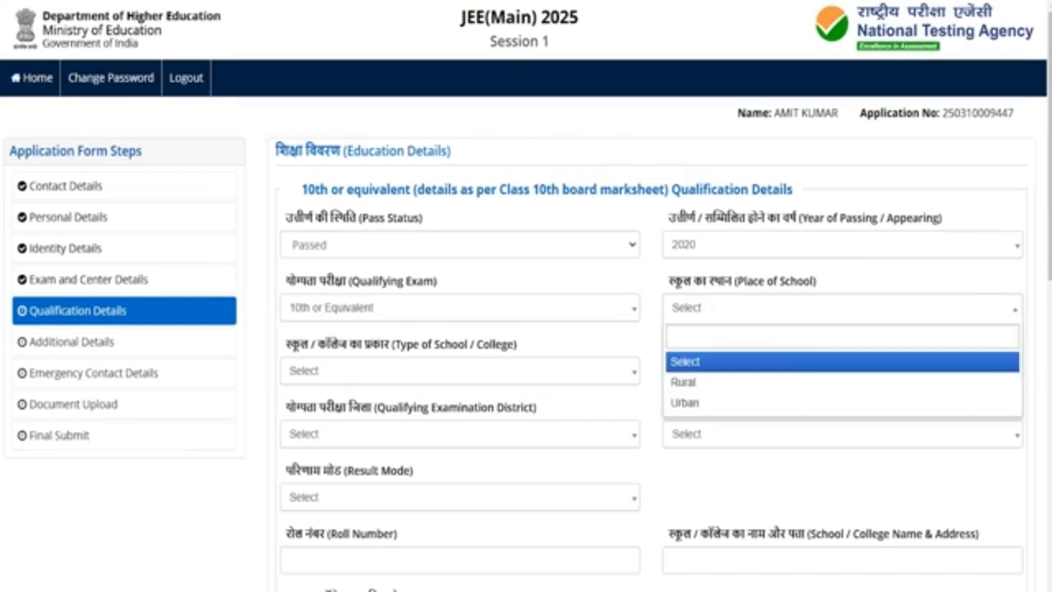
pyautogui.click(684, 383)
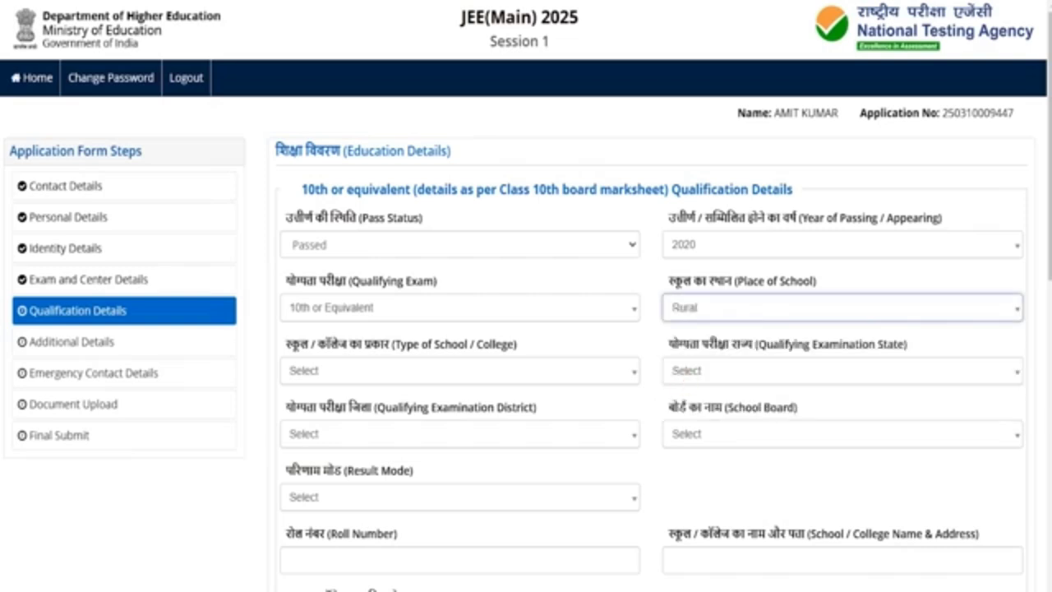
pyautogui.click(332, 368)
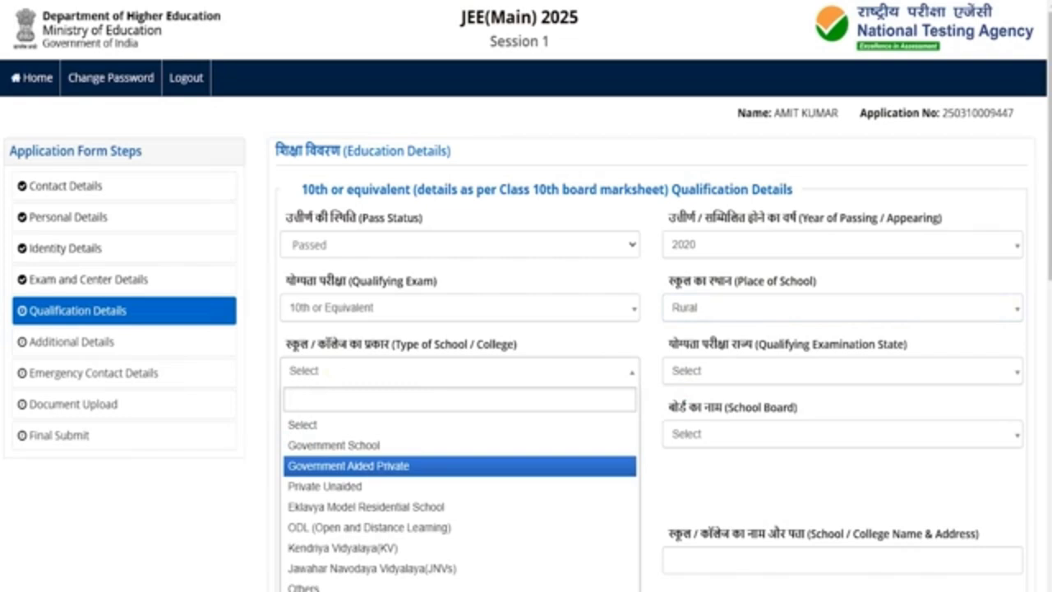
pyautogui.press('Return')
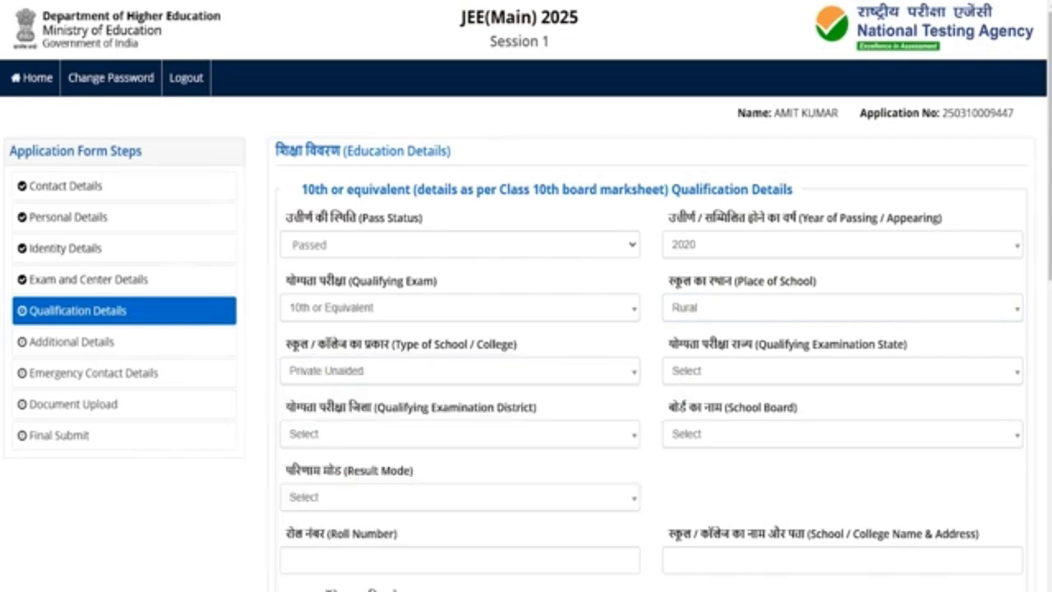
# Set the 10th examination state to UTTAR PRADESH and district to SAHARANPUR
pyautogui.click(718, 372)
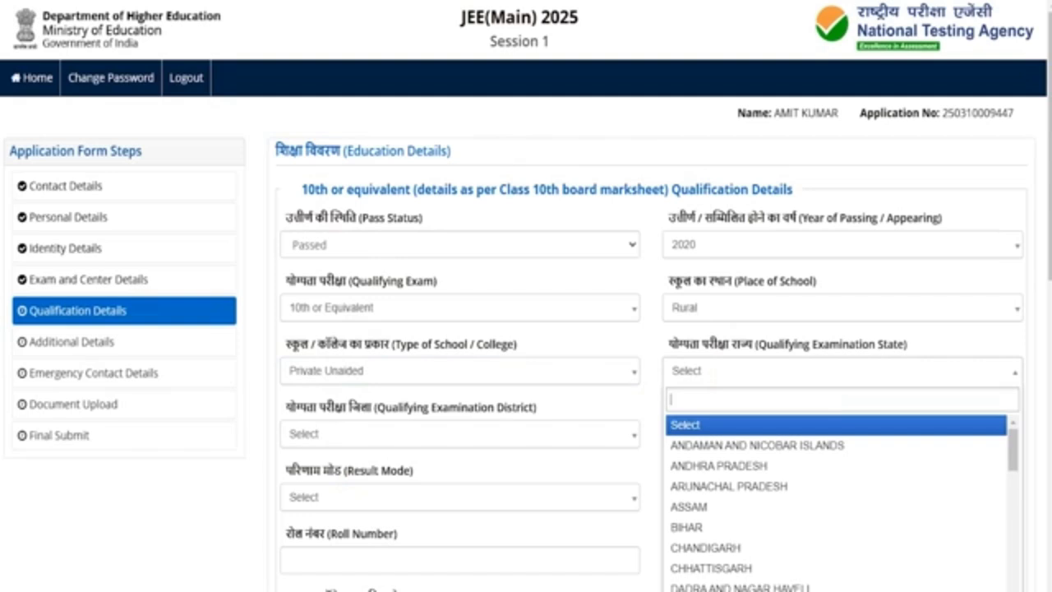
pyautogui.press('Down')
pyautogui.press('Down')
pyautogui.press('Down')
pyautogui.press('Down')
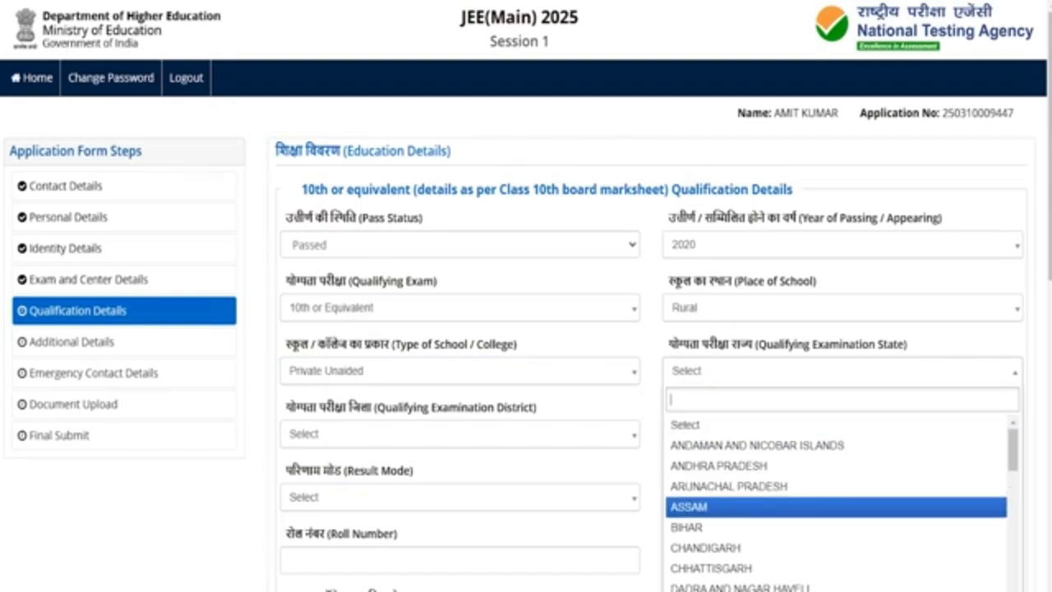
pyautogui.press('Down')
pyautogui.press('Down')
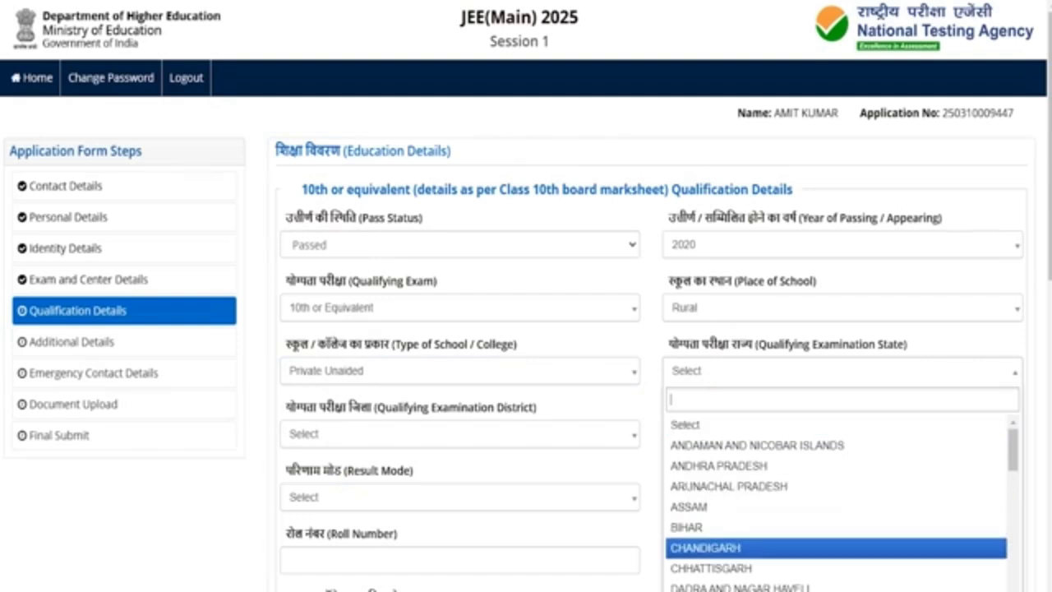
pyautogui.write('ut')
pyautogui.press('Return')
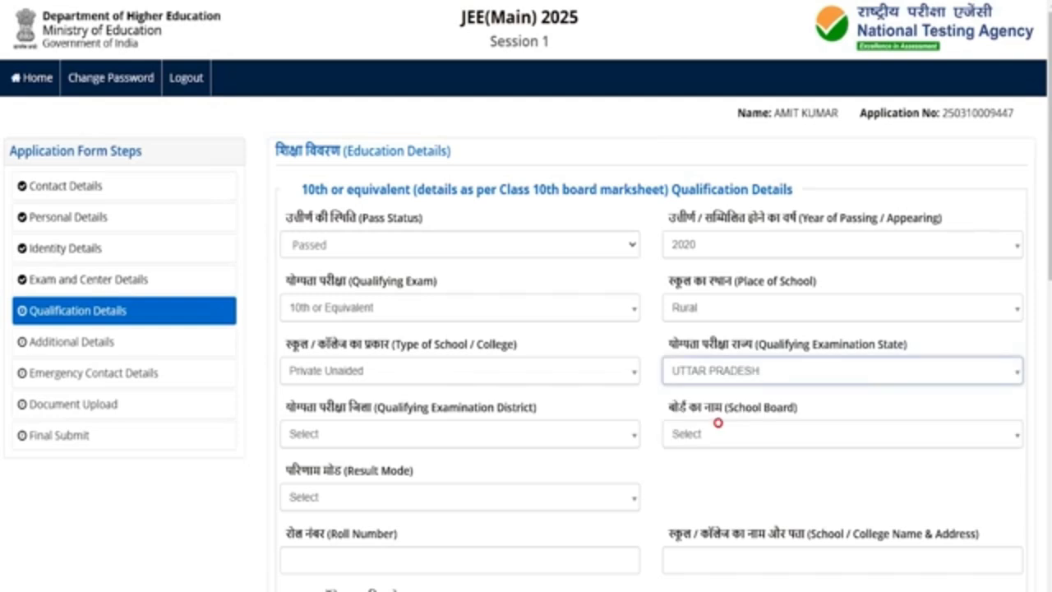
pyautogui.click(326, 436)
pyautogui.click(325, 437)
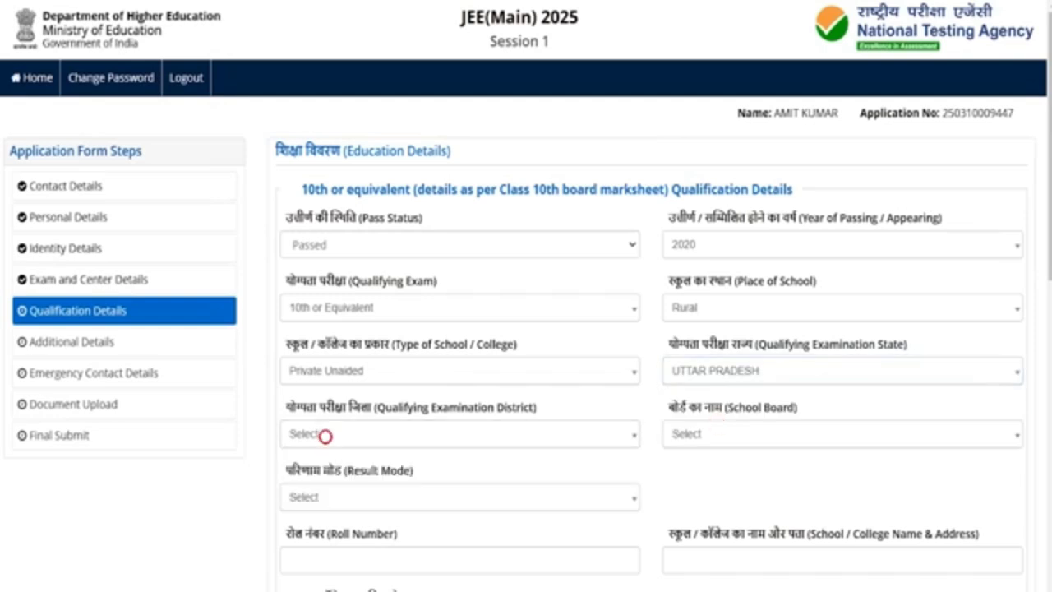
pyautogui.click(325, 436)
pyautogui.write('saha')
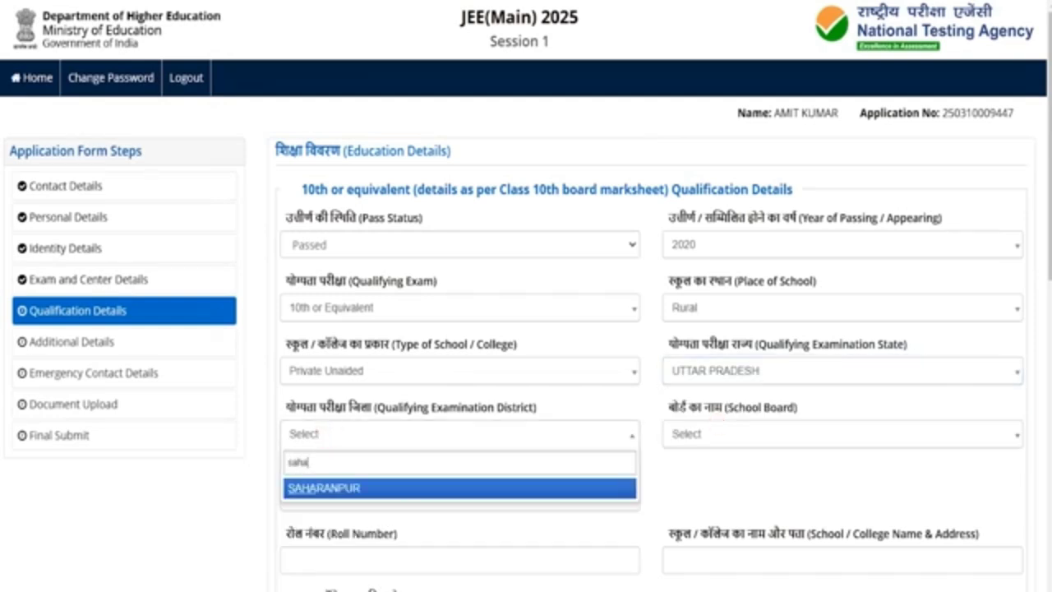
pyautogui.click(333, 488)
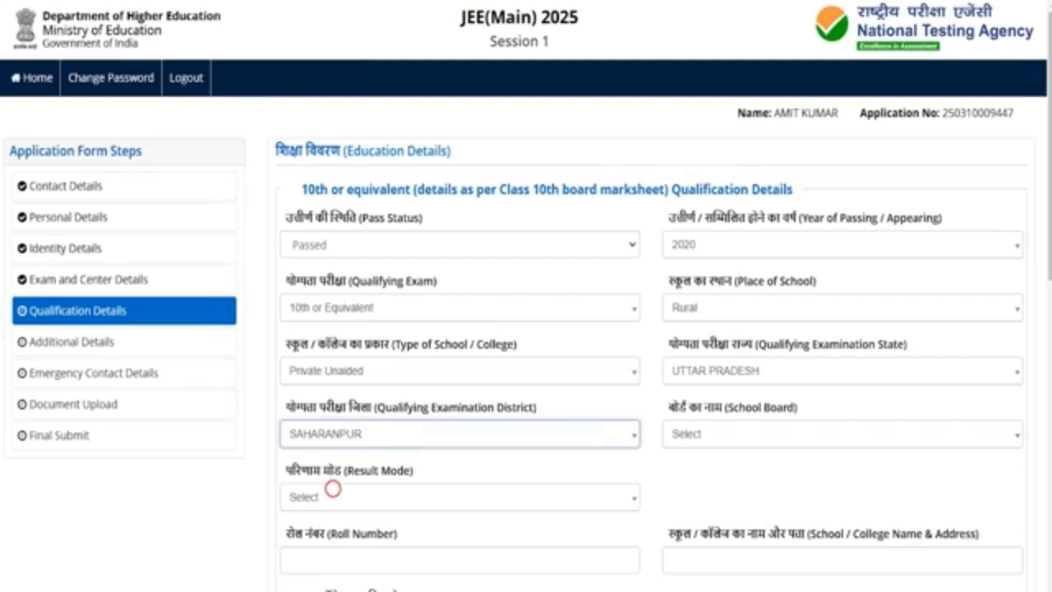
# Choose CENTRAL BOARD OF SECONDARY EDUCATION as board and Percentage as result mode
pyautogui.click(728, 434)
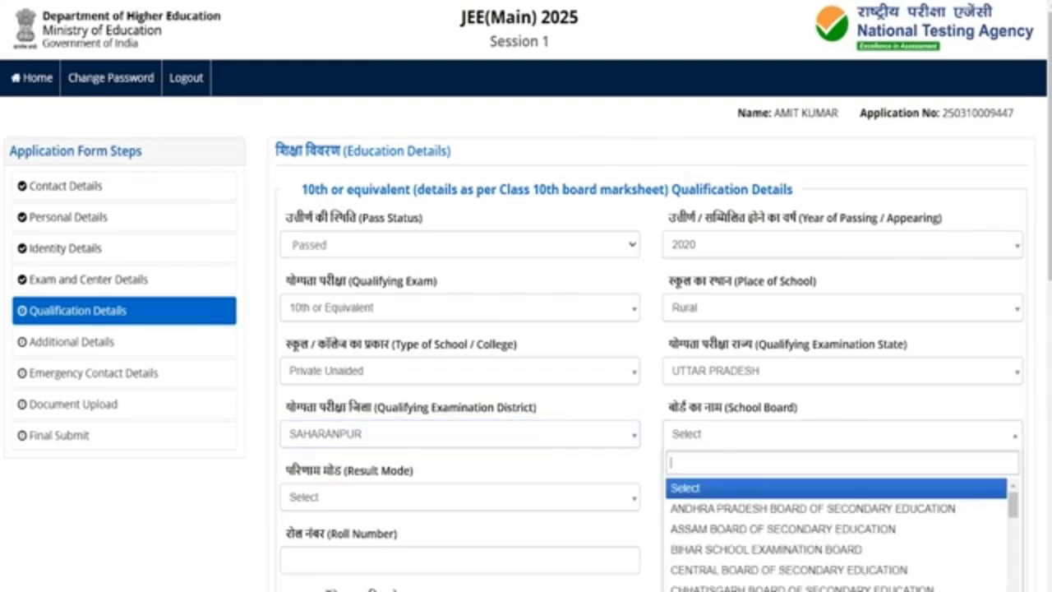
pyautogui.press('Down')
pyautogui.press('Down')
pyautogui.press('Down')
pyautogui.press('Down')
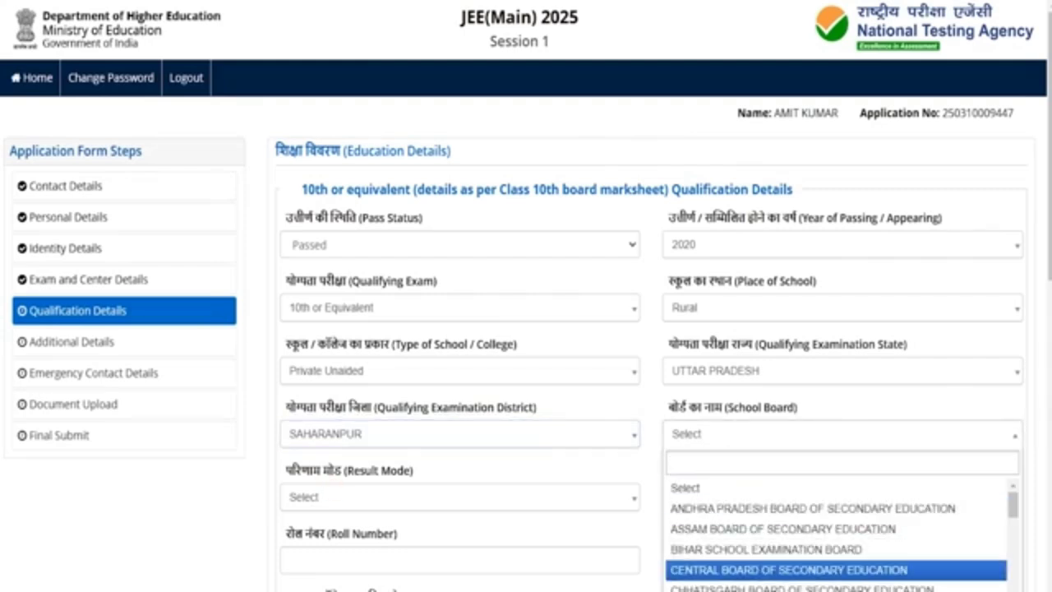
pyautogui.click(722, 567)
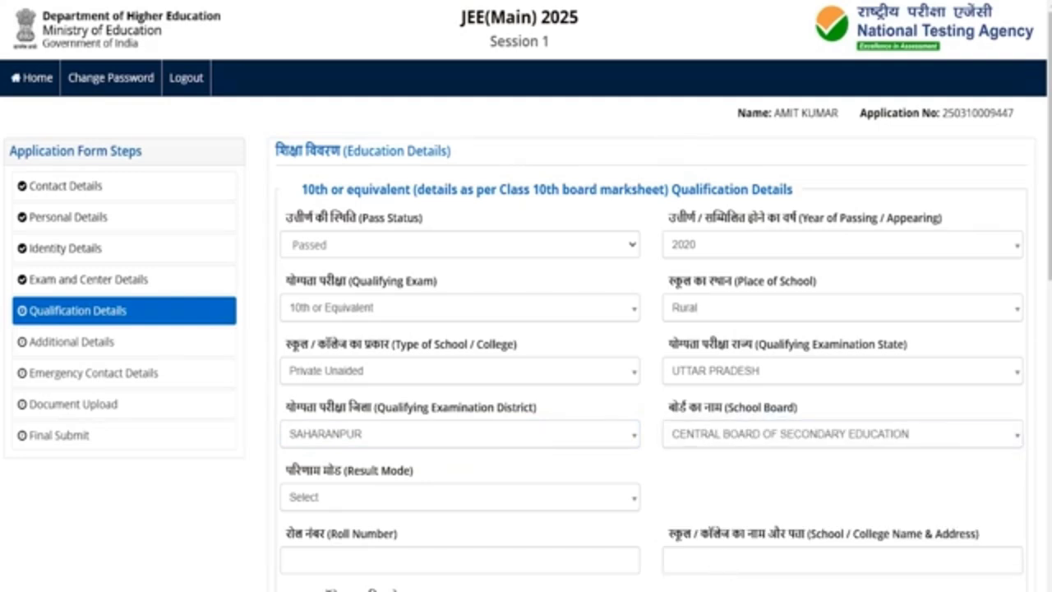
pyautogui.scroll(-2, 526, 329)
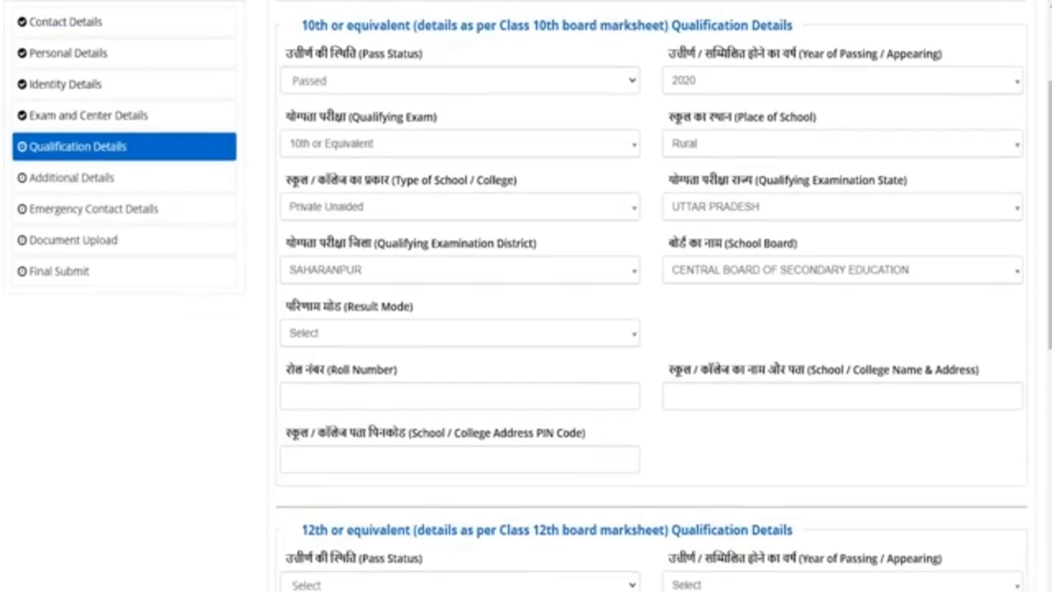
pyautogui.click(337, 332)
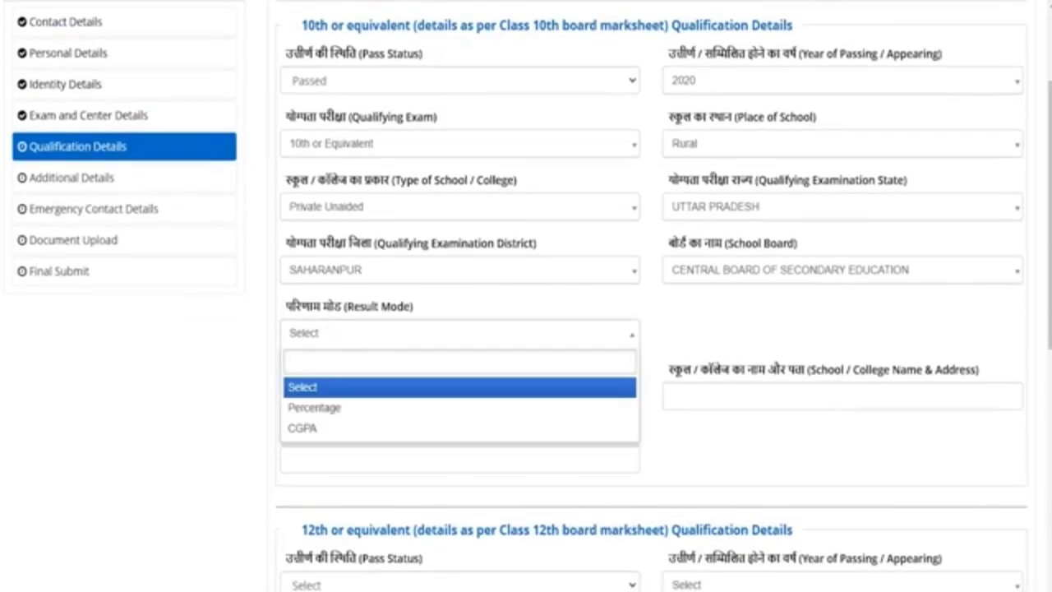
pyautogui.press('Down')
pyautogui.press('Down')
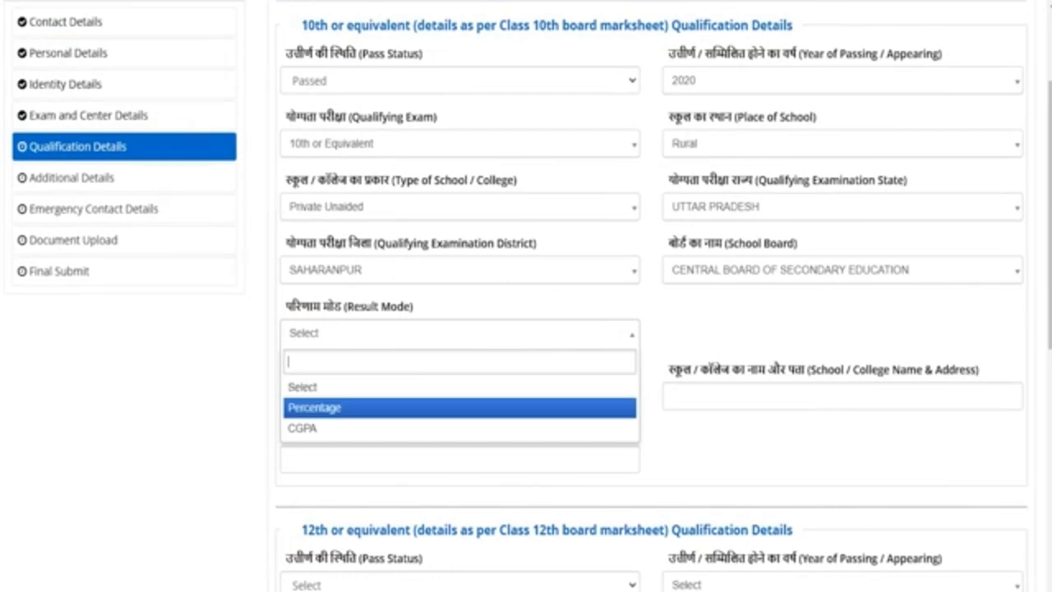
pyautogui.press('Up')
# Use Percentage result mode with total marks 600 and obtained marks 450
pyautogui.click(324, 408)
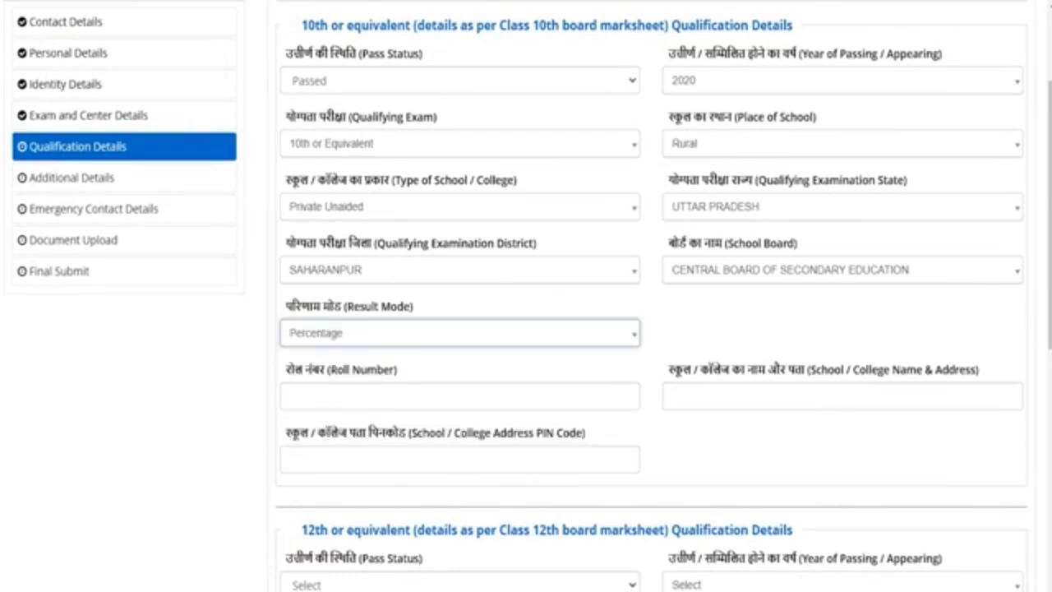
pyautogui.click(324, 397)
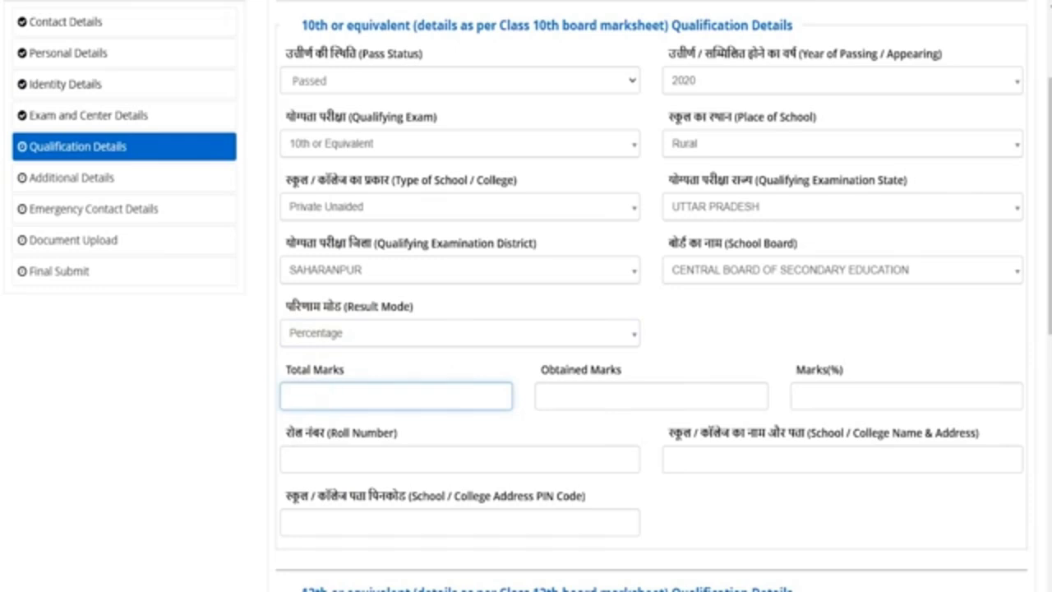
pyautogui.write('600')
pyautogui.press('Tab')
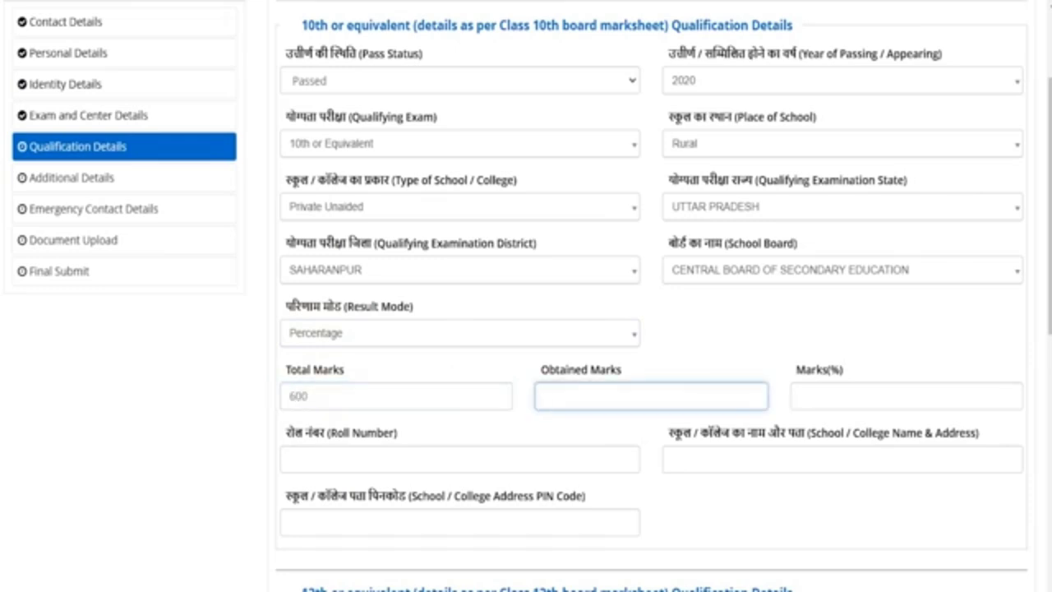
pyautogui.moveTo(545, 370); pyautogui.dragTo(605, 370)
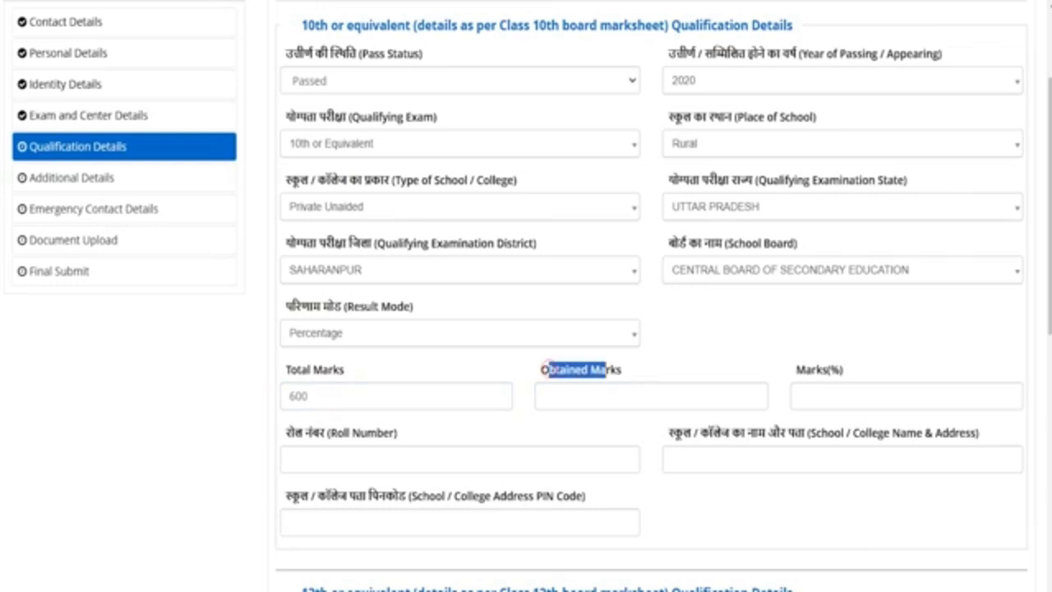
pyautogui.click(545, 396)
pyautogui.write('450')
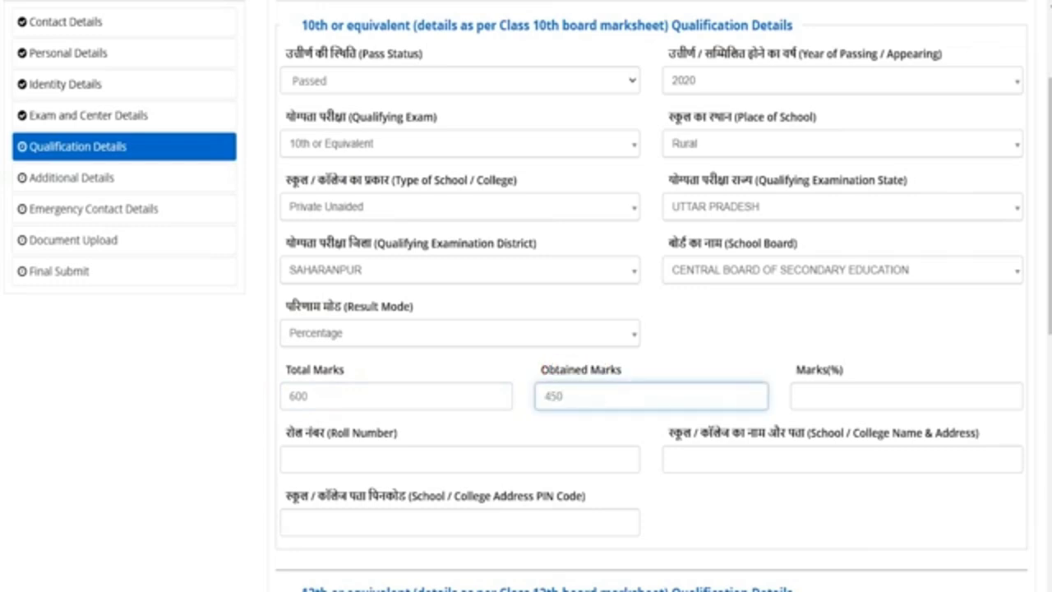
pyautogui.press('Tab')
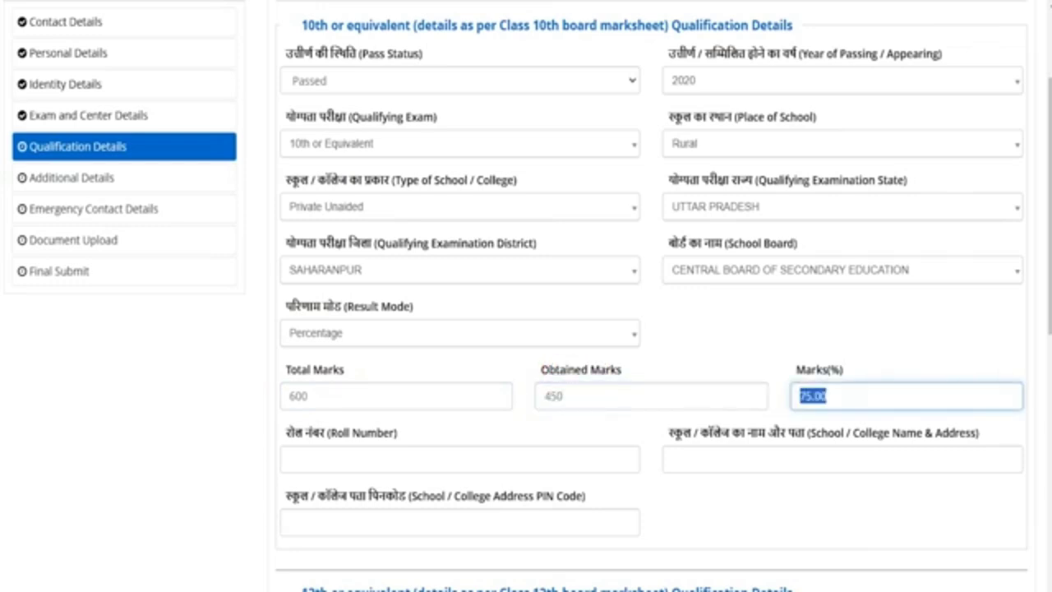
# Switch the 10th result mode to CGPA with maximum grade point 10
pyautogui.click(396, 334)
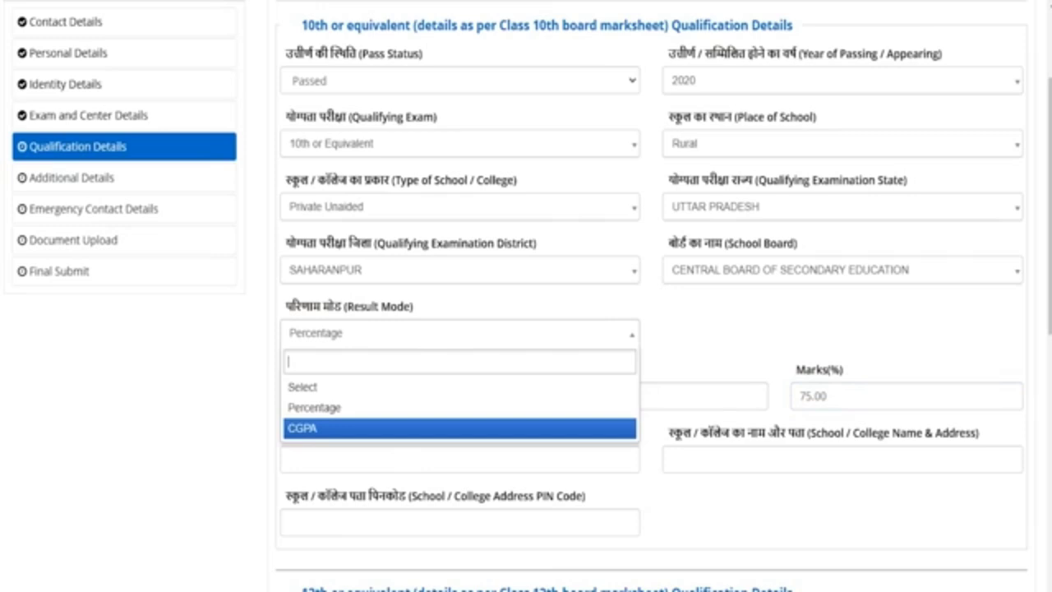
pyautogui.click(301, 427)
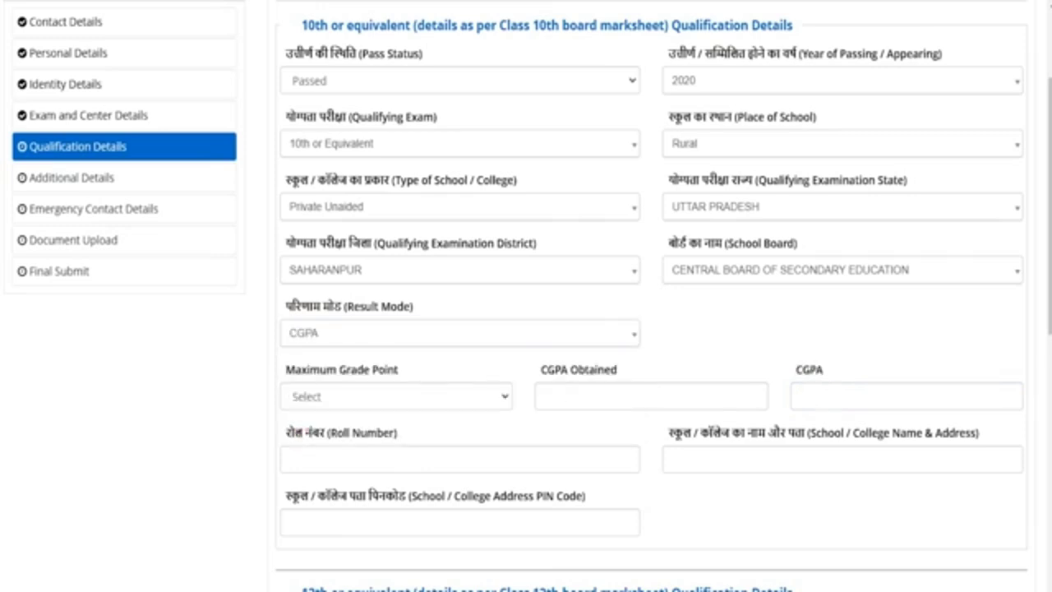
pyautogui.click(453, 392)
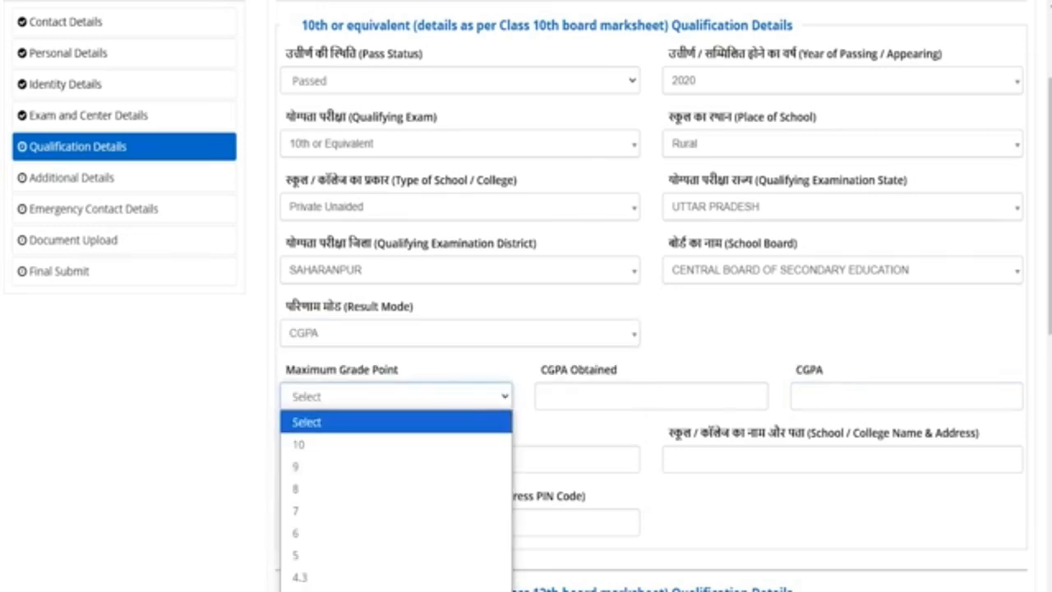
pyautogui.click(422, 441)
pyautogui.click(597, 397)
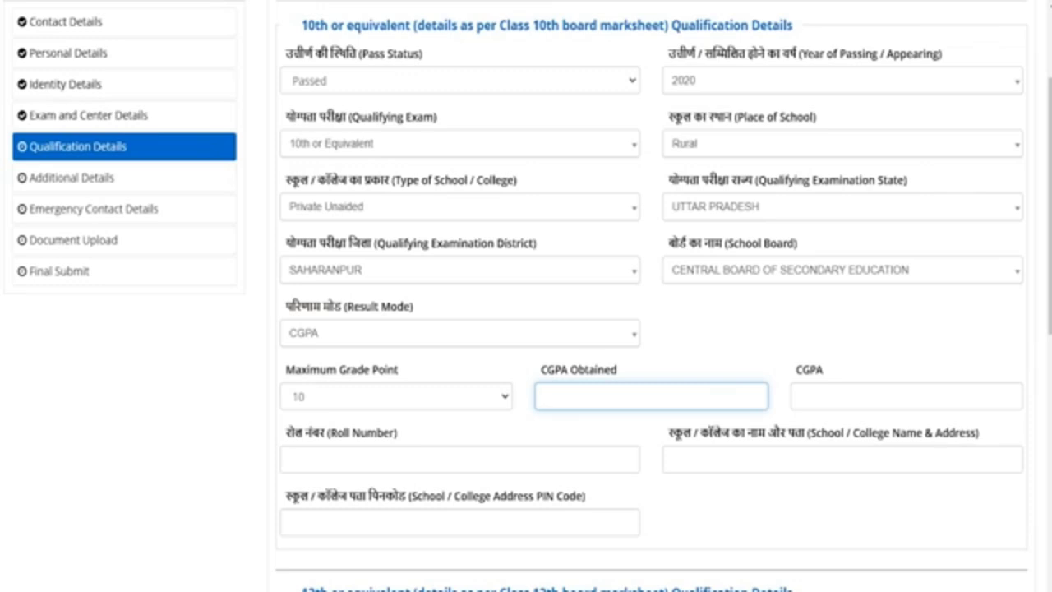
pyautogui.click(360, 340)
pyautogui.click(360, 339)
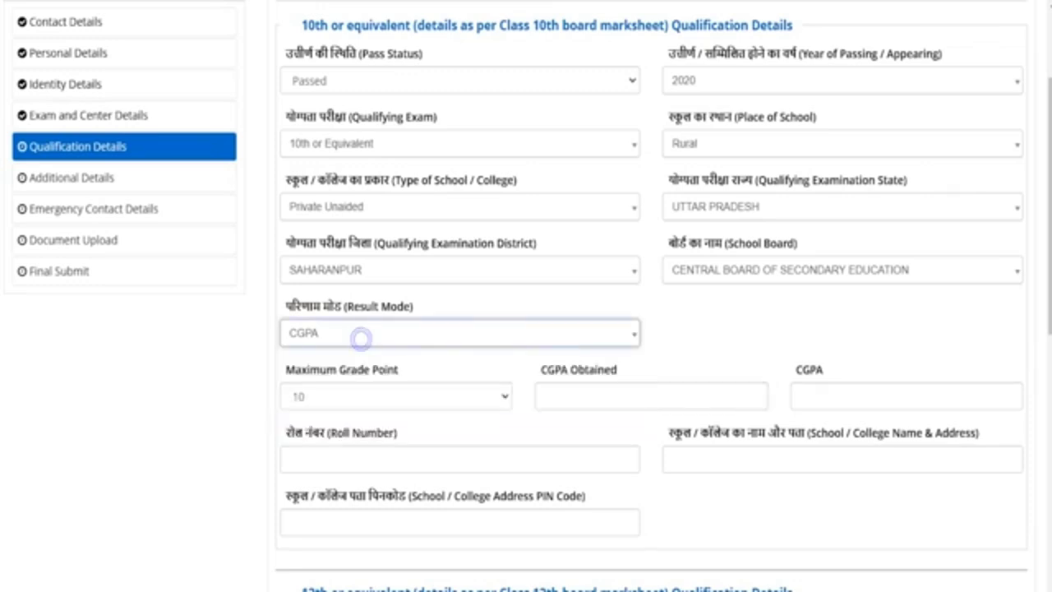
# Move through the roll number, school name and address, and PIN code fields
pyautogui.click(323, 461)
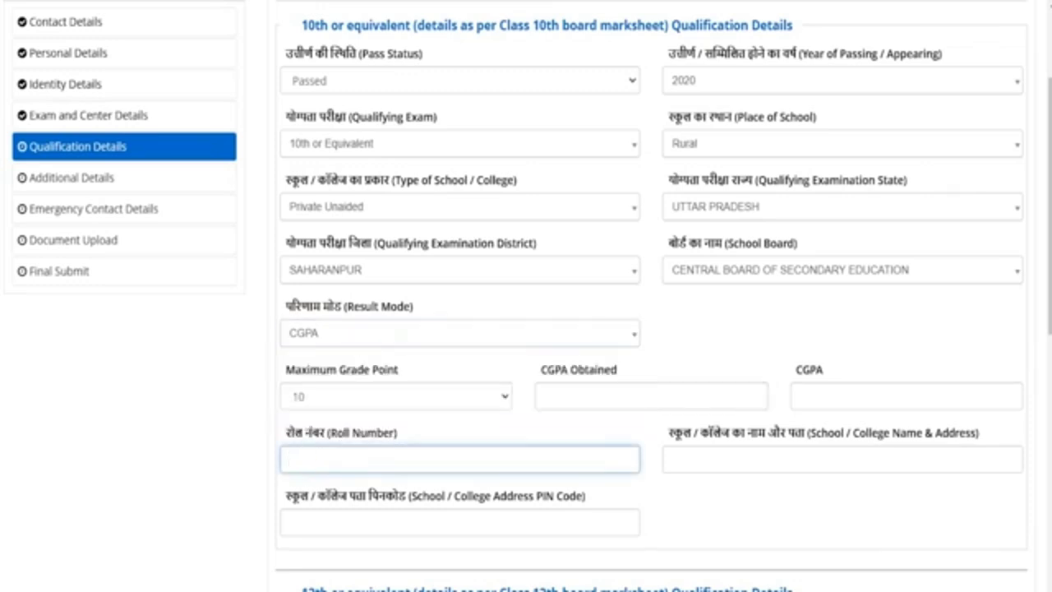
pyautogui.click(695, 458)
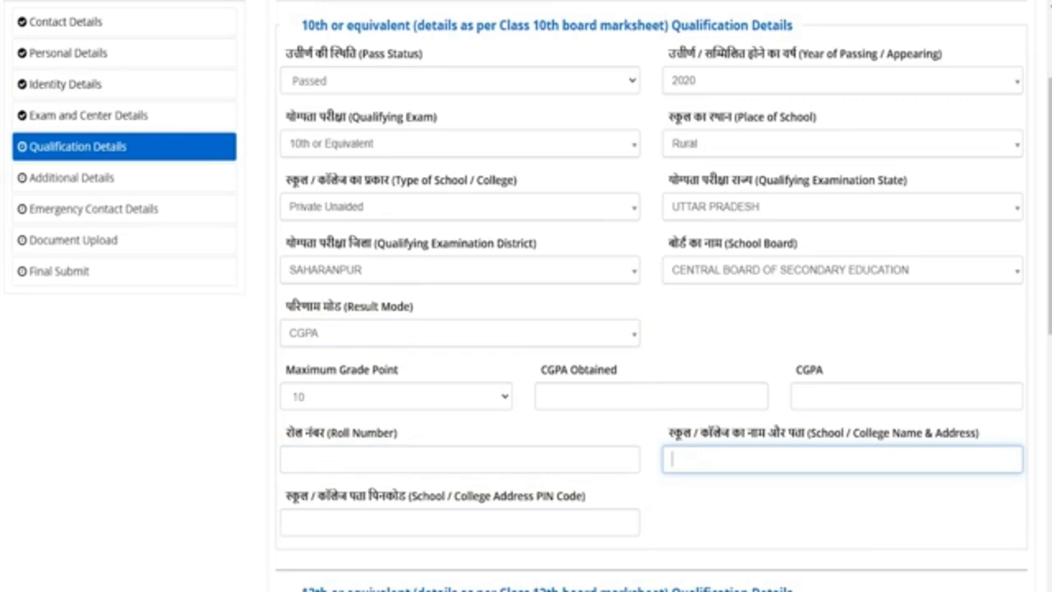
pyautogui.click(331, 520)
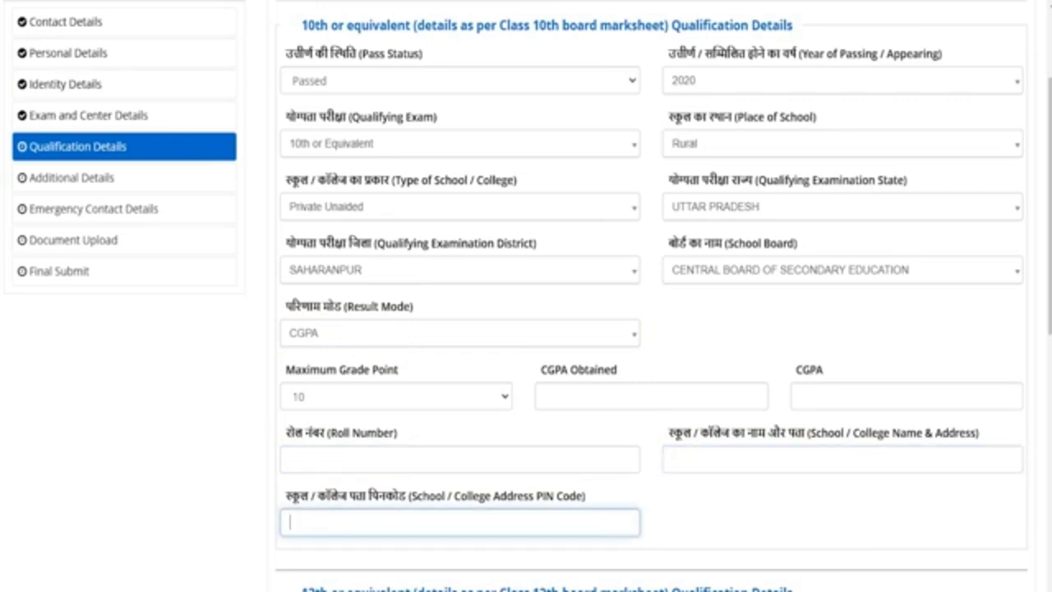
pyautogui.scroll(-6, 650, 295)
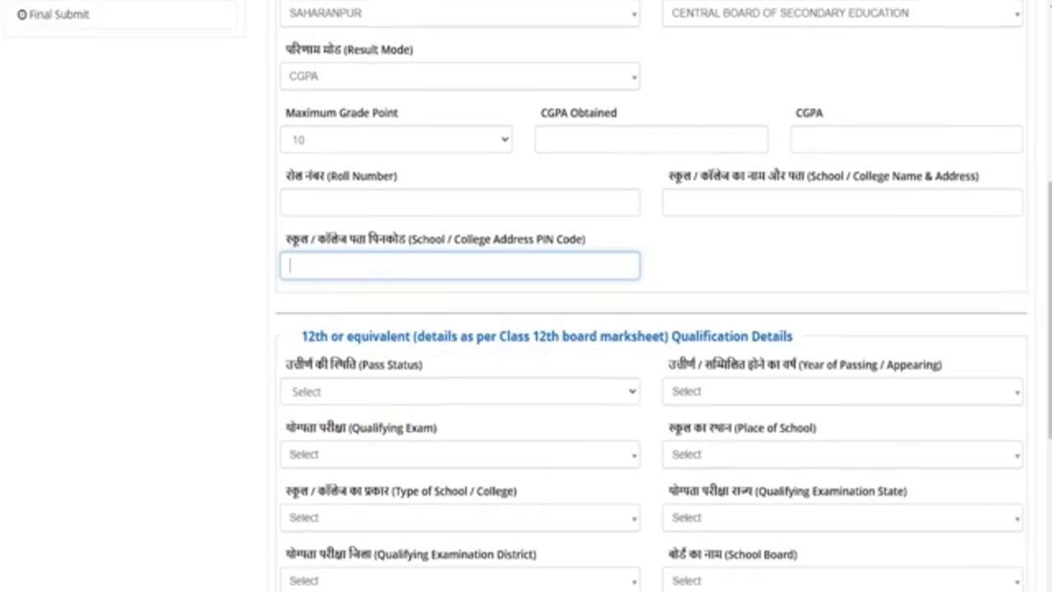
# Set the Class 12th pass status to Passed and year of passing to 2024
pyautogui.moveTo(320, 100); pyautogui.dragTo(781, 100)
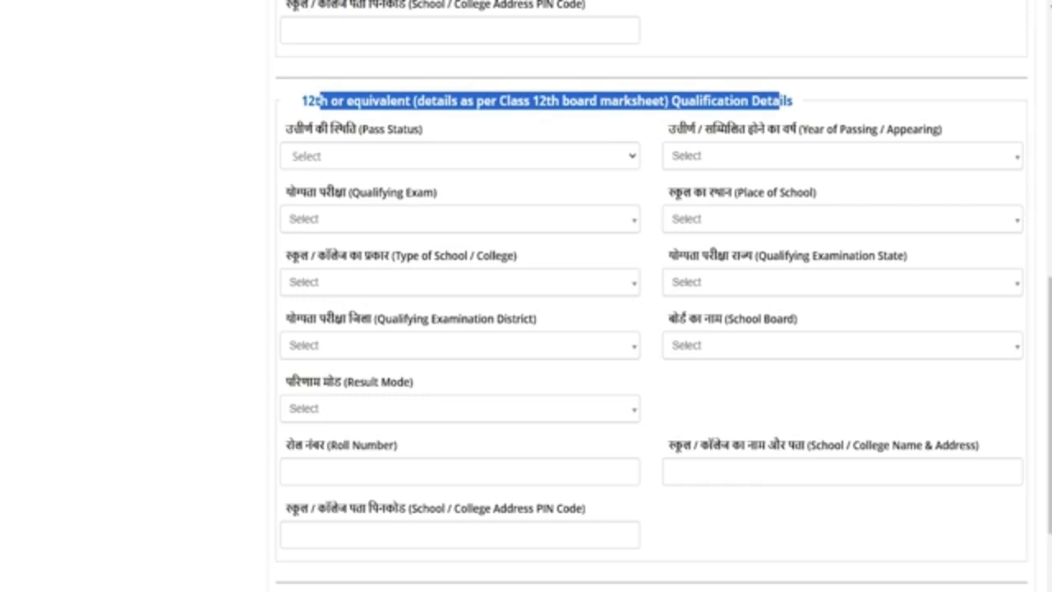
pyautogui.click(345, 157)
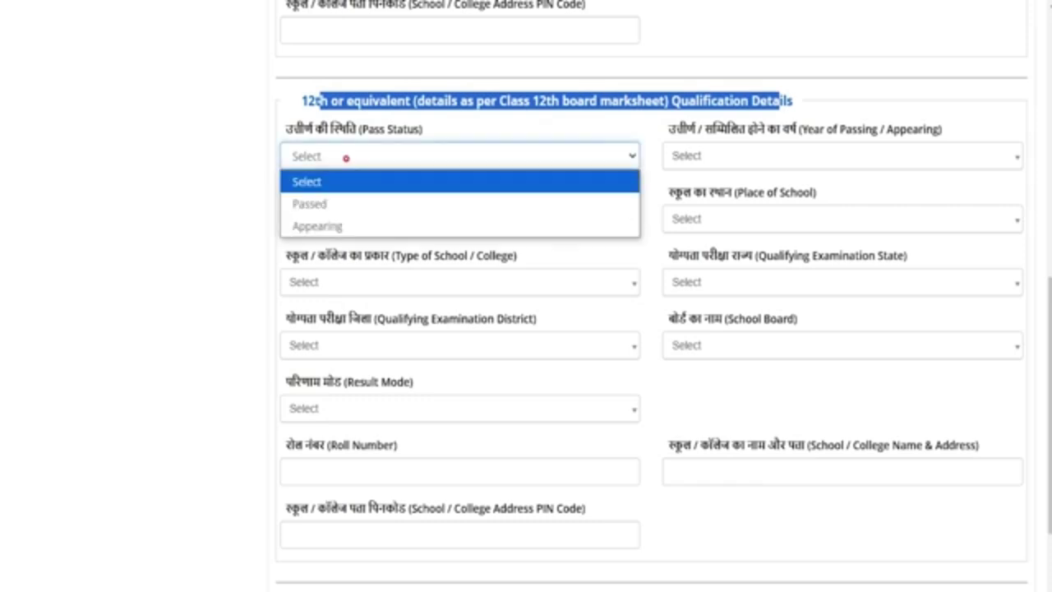
pyautogui.press('Down')
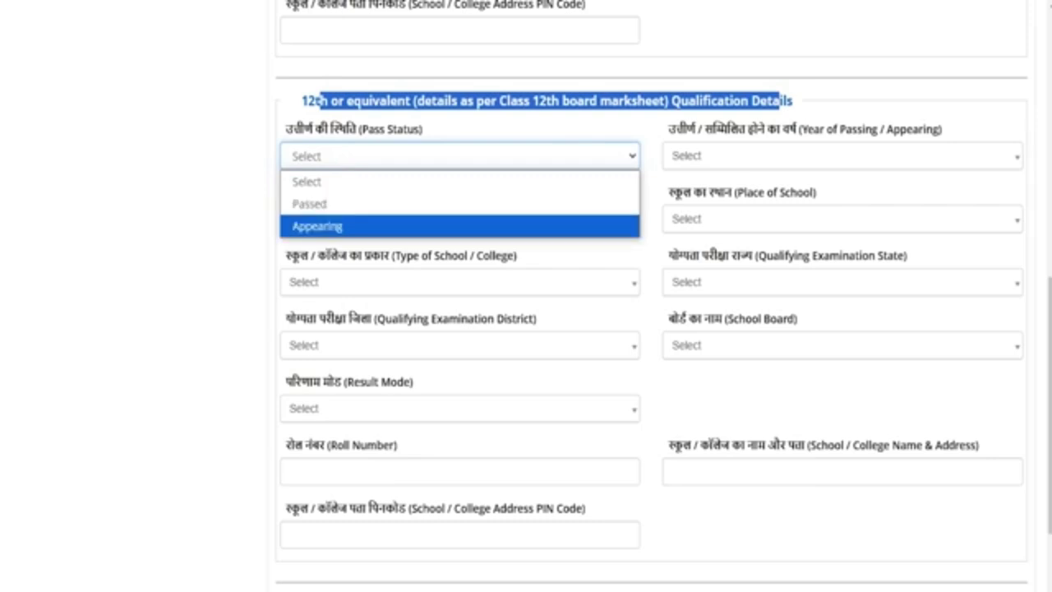
pyautogui.click(330, 204)
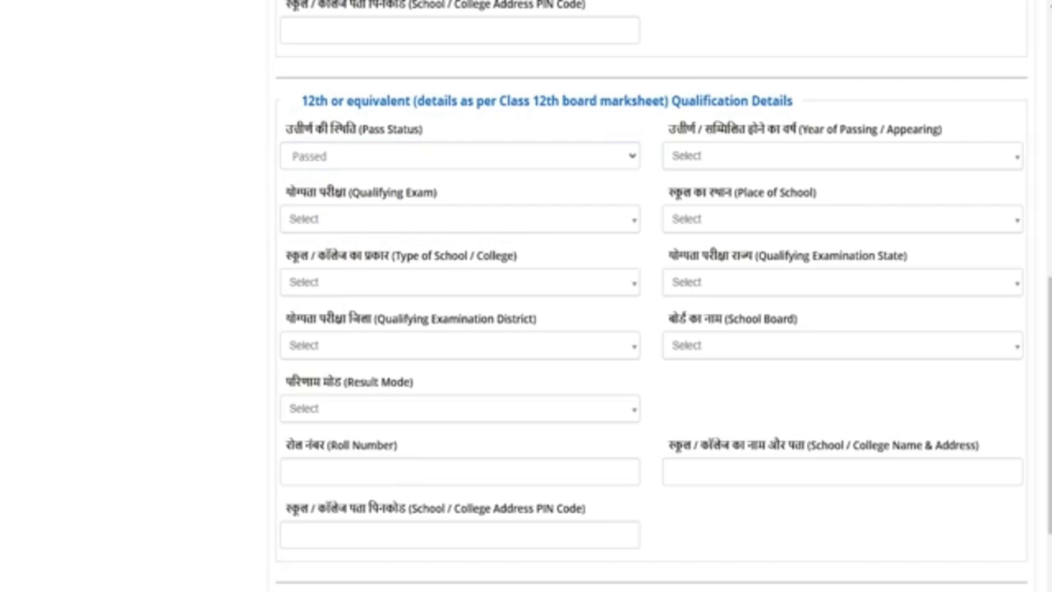
pyautogui.click(703, 155)
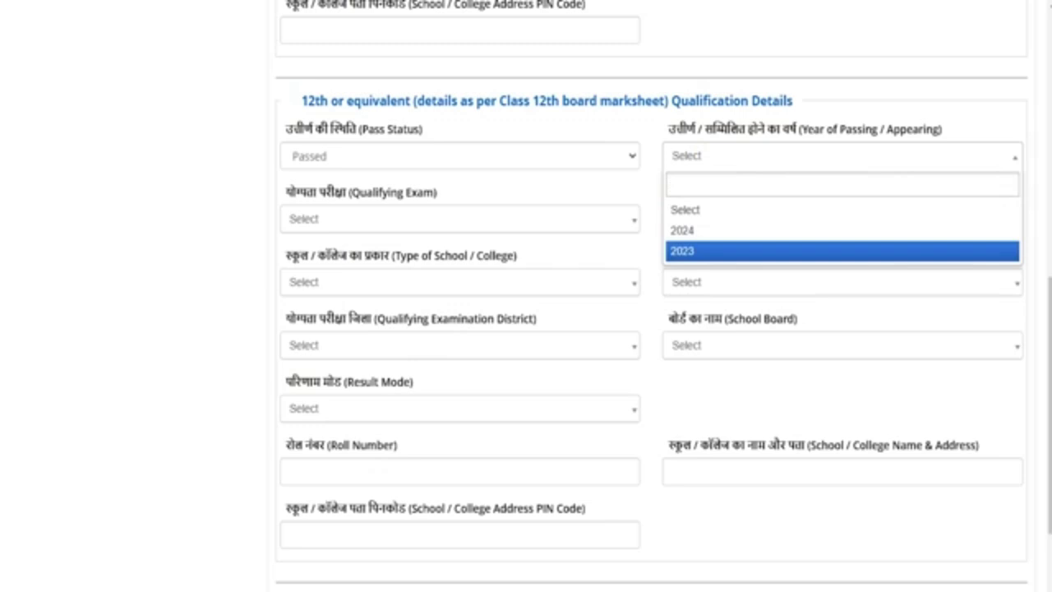
pyautogui.press('Up')
pyautogui.press('Return')
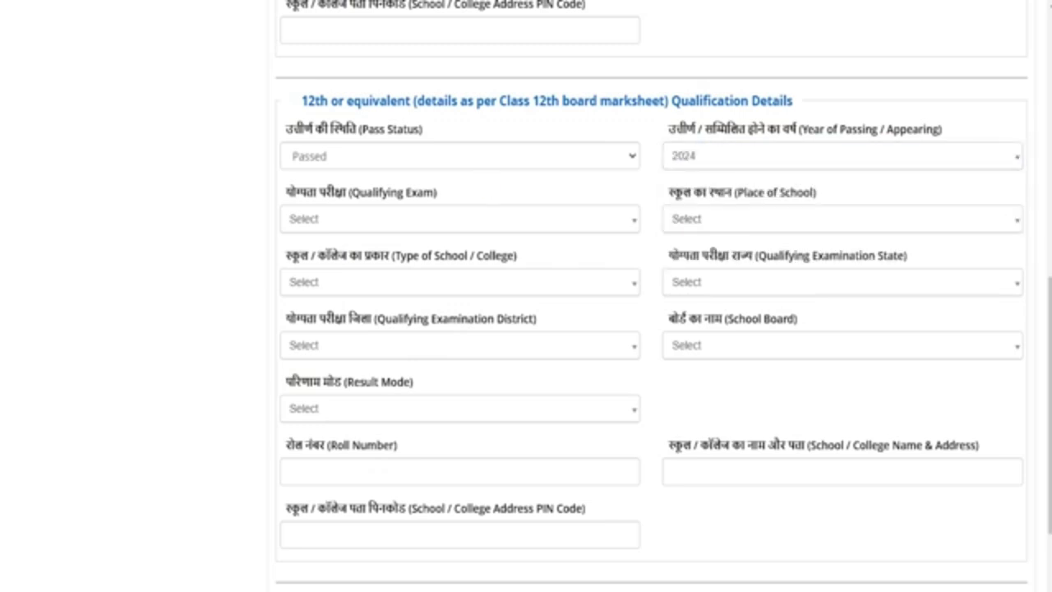
# Choose the 10+2 final examination, Rural school place and Government School type
pyautogui.click(429, 216)
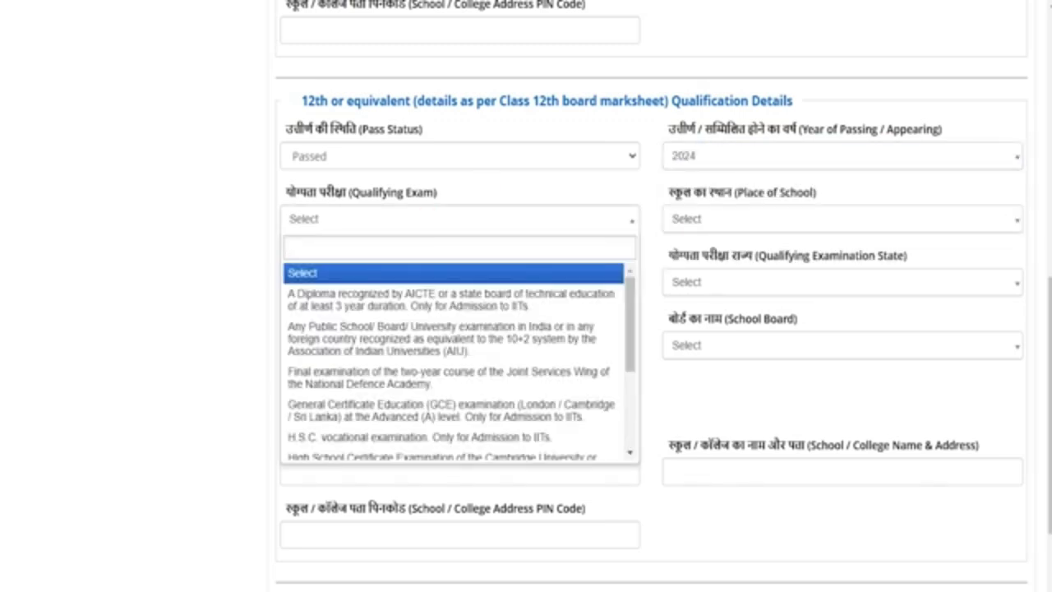
pyautogui.press('Down')
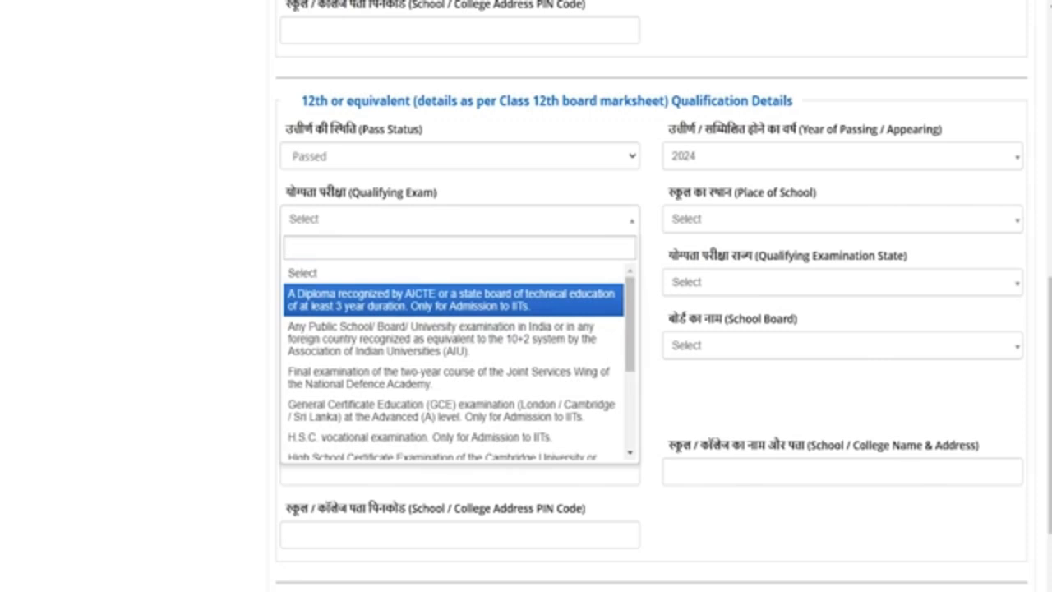
pyautogui.press('Down')
pyautogui.press('Down')
pyautogui.press('Down')
pyautogui.press('Down')
pyautogui.press('Down')
pyautogui.press('Down')
pyautogui.press('Down')
pyautogui.press('Down')
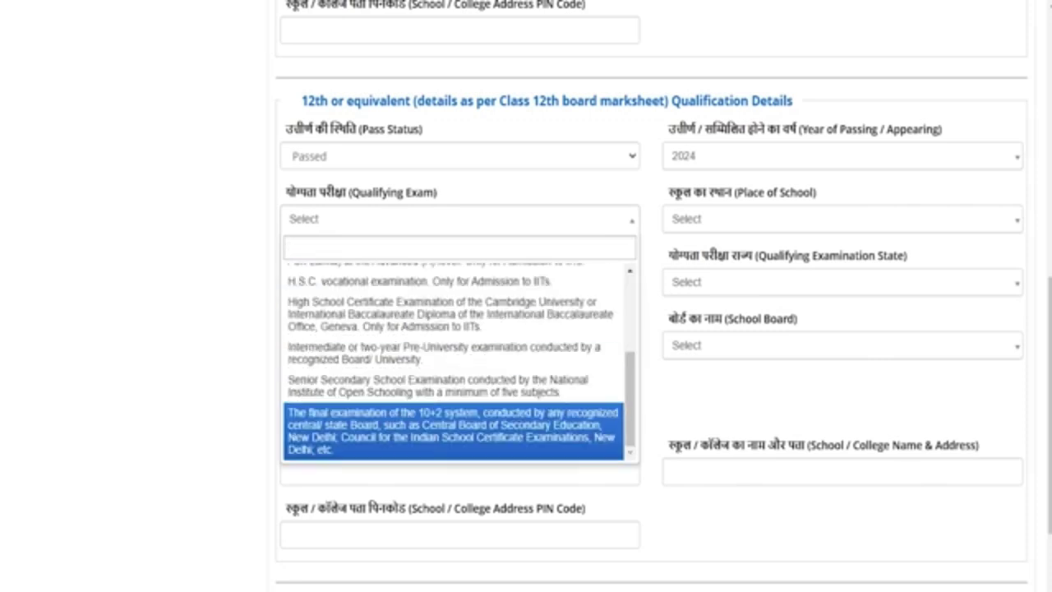
pyautogui.press('Return')
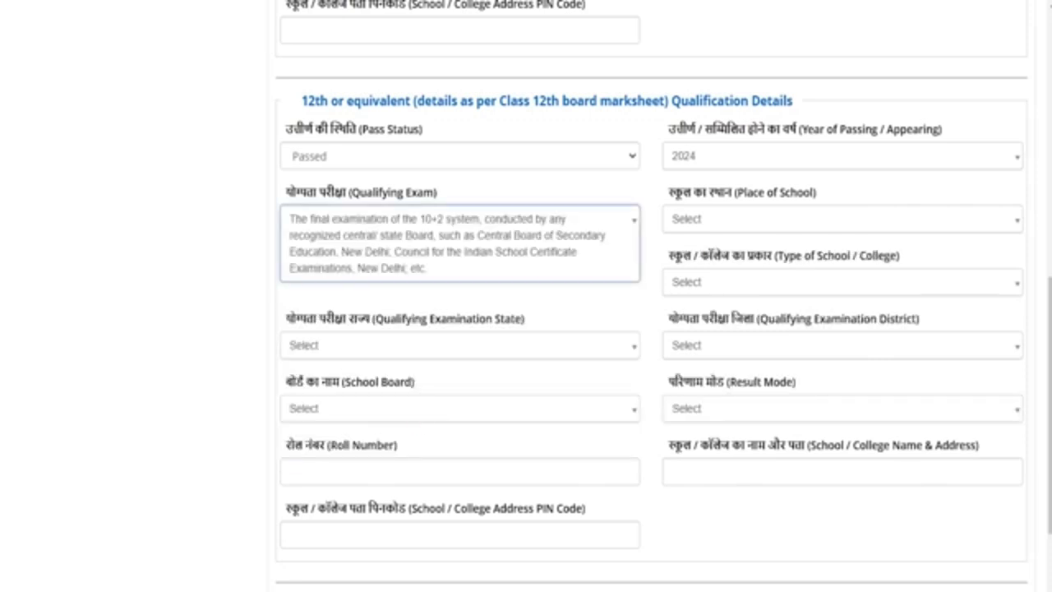
pyautogui.click(712, 221)
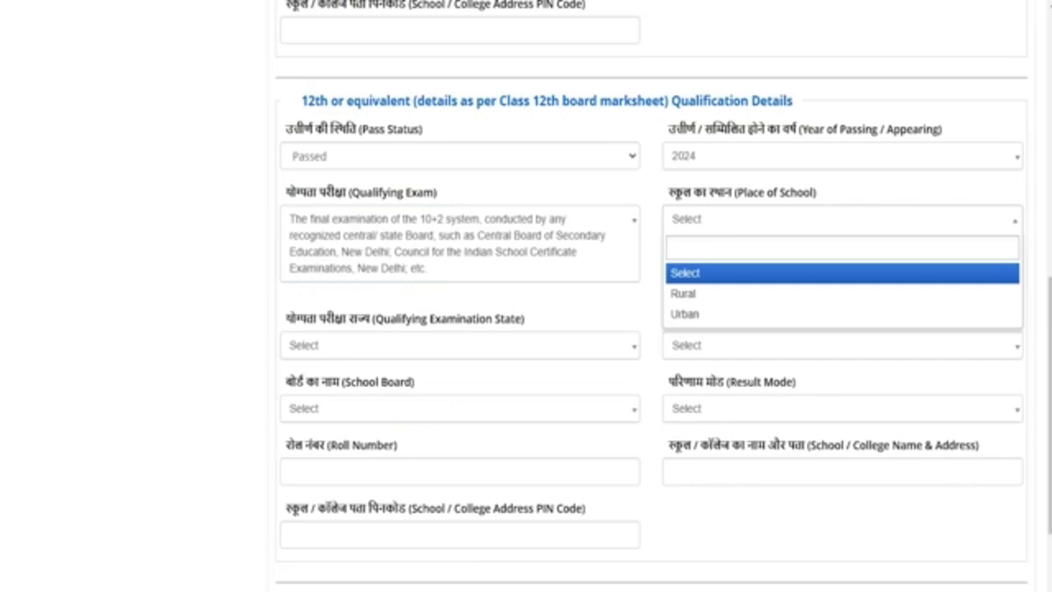
pyautogui.click(698, 292)
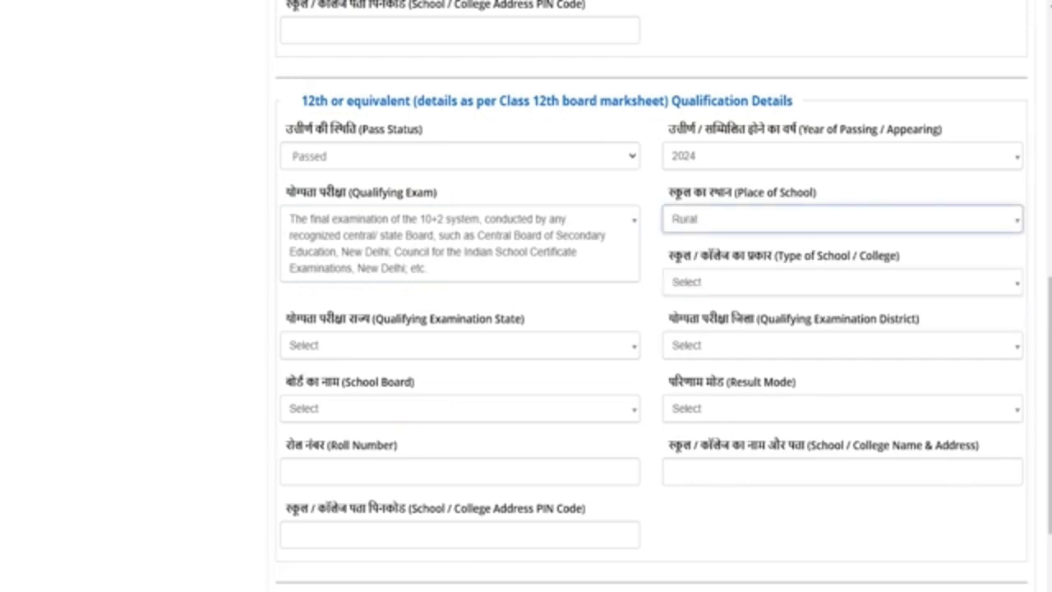
pyautogui.click(702, 280)
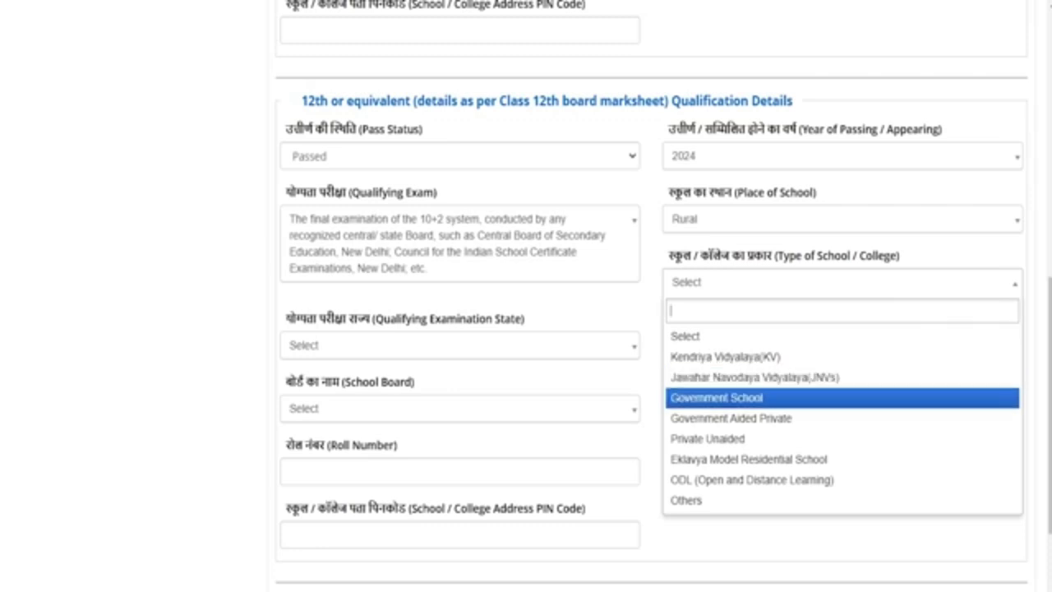
pyautogui.click(710, 397)
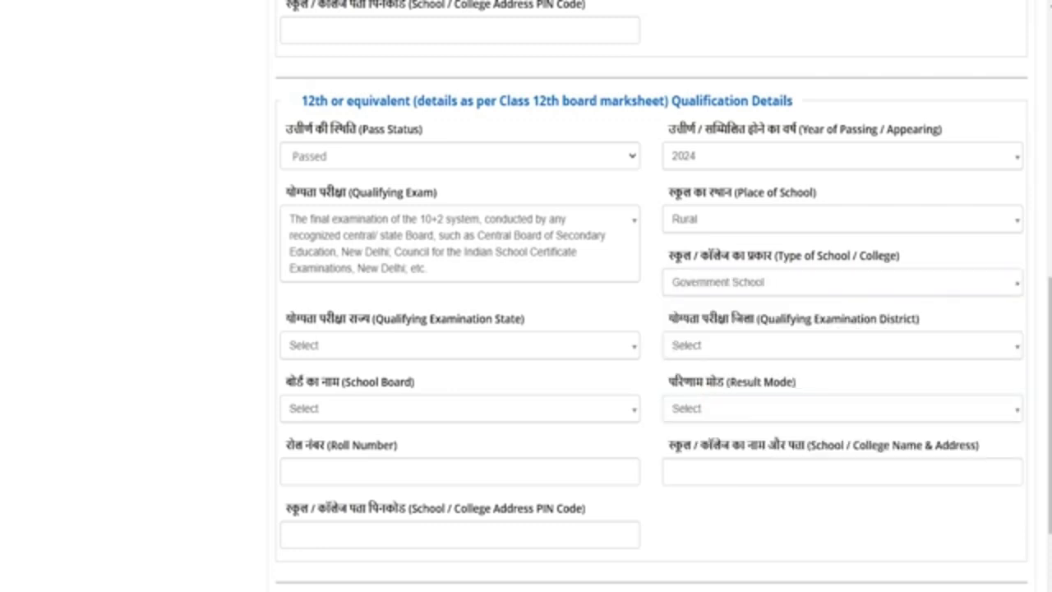
# Set state UTTAR PRADESH, district SAHARANPUR and board Central Board of Secondary Education
pyautogui.click(355, 348)
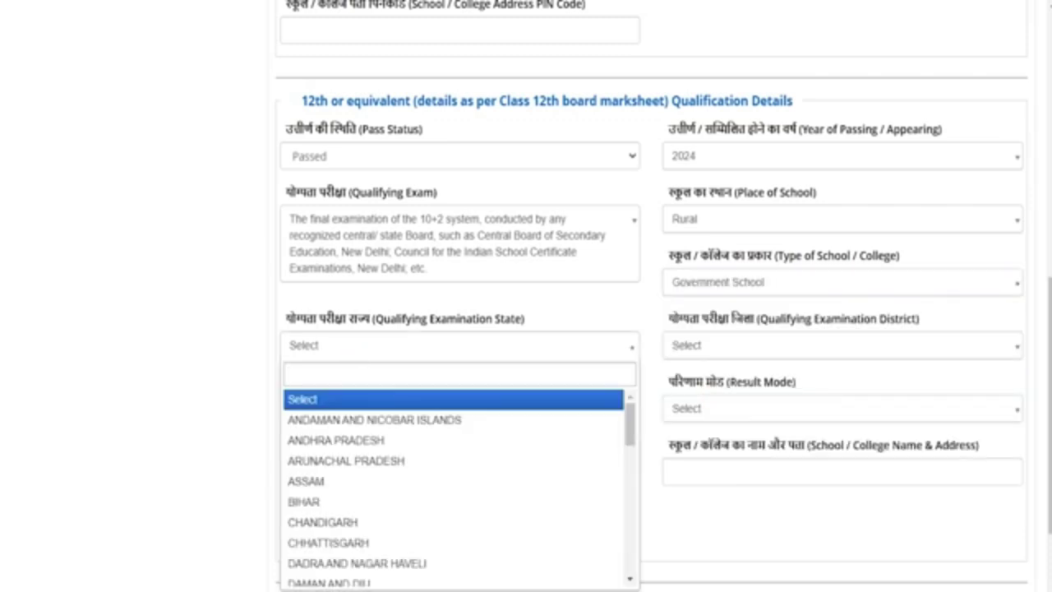
pyautogui.write('ut')
pyautogui.click(341, 397)
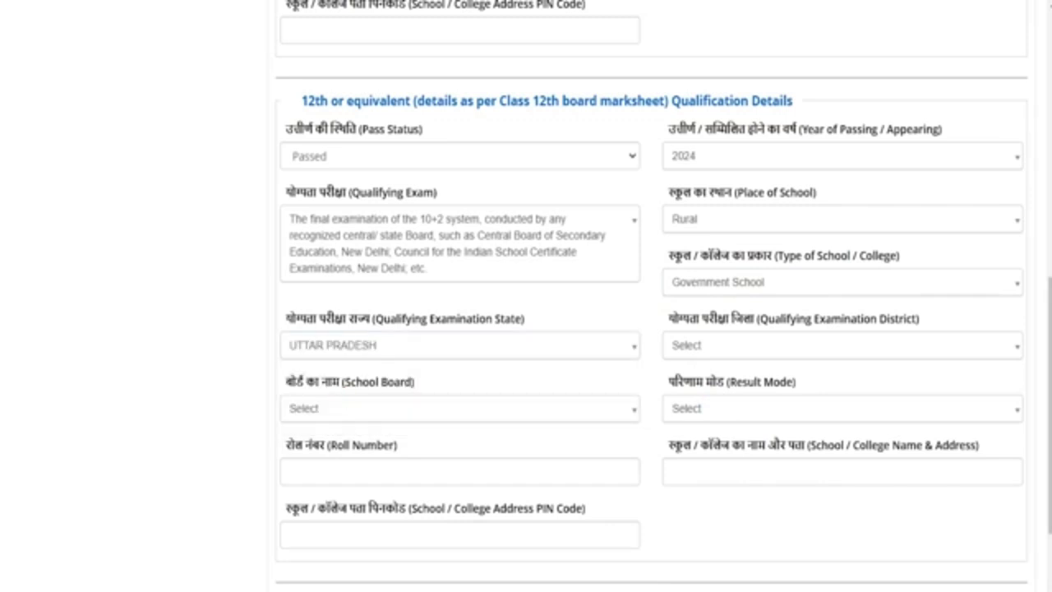
pyautogui.click(723, 344)
pyautogui.write('saha')
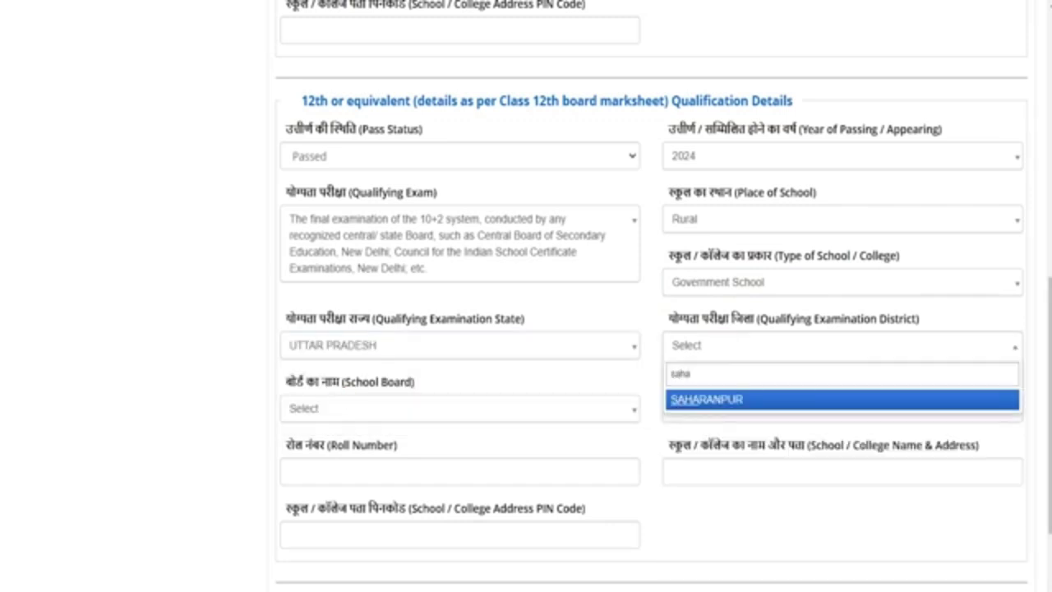
pyautogui.click(682, 399)
pyautogui.click(360, 411)
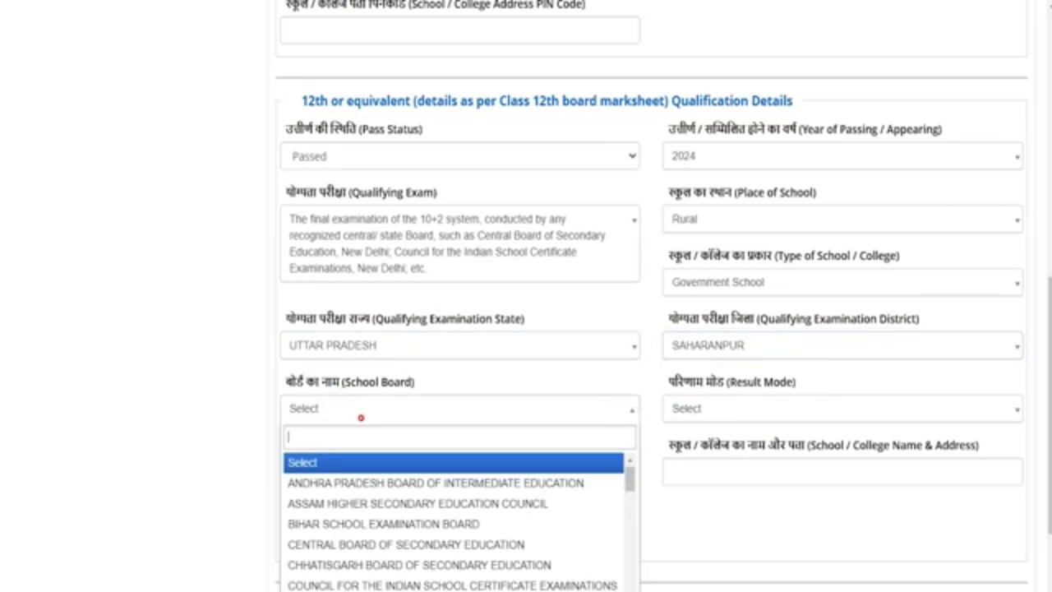
pyautogui.click(349, 544)
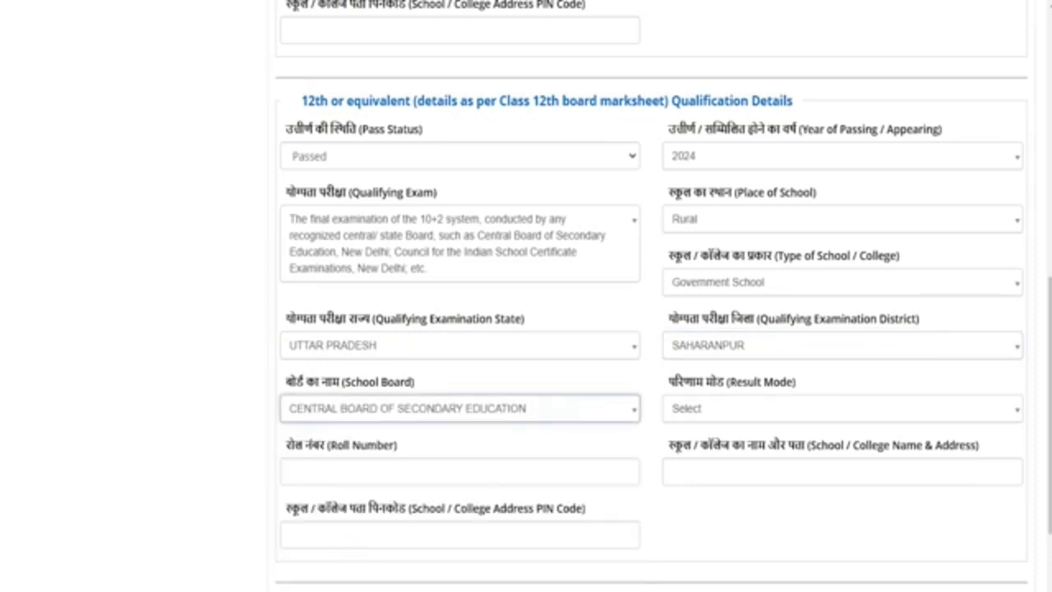
pyautogui.click(724, 408)
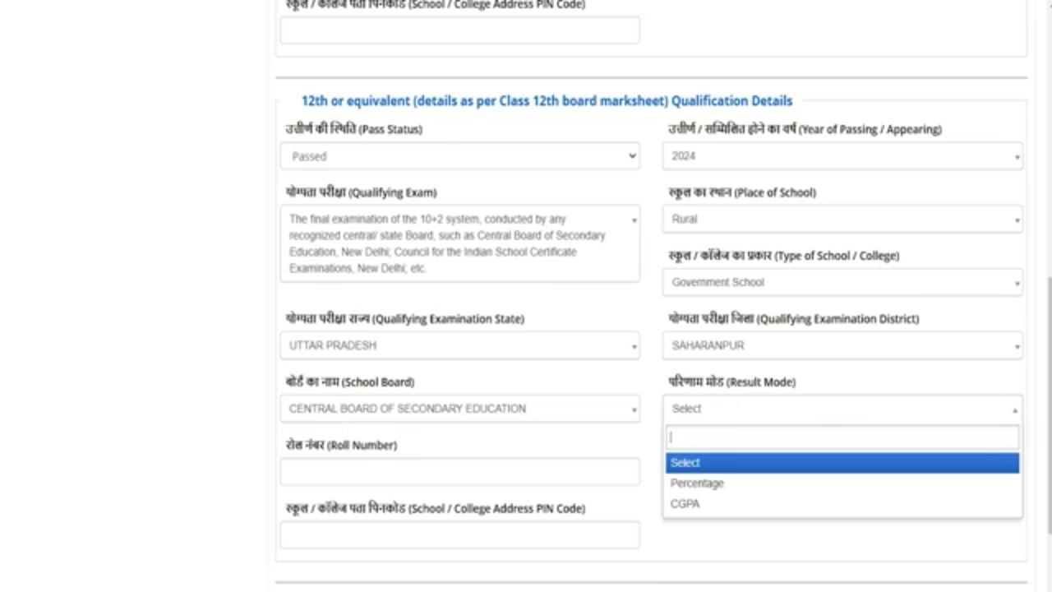
# Set the 12th result mode to Percentage with 600 total and 450 obtained marks
pyautogui.press('Down')
pyautogui.press('Down')
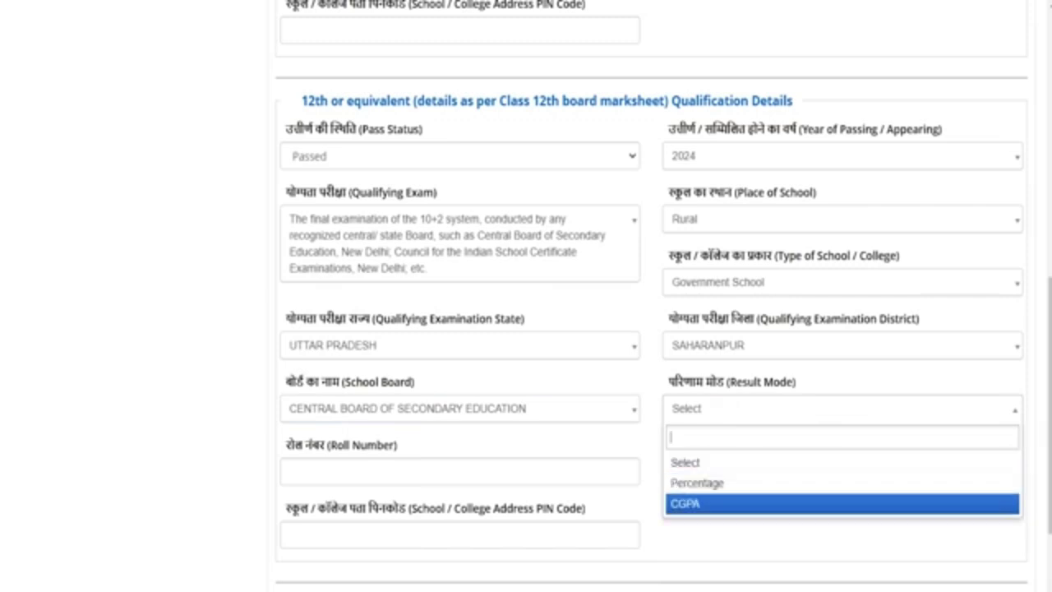
pyautogui.click(689, 482)
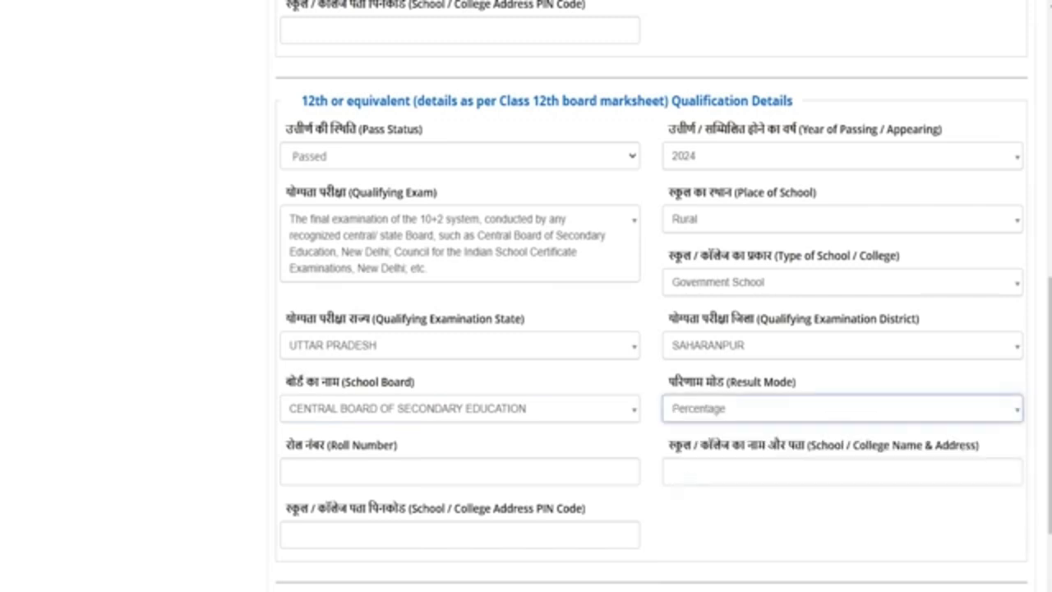
pyautogui.click(386, 476)
pyautogui.write('60')
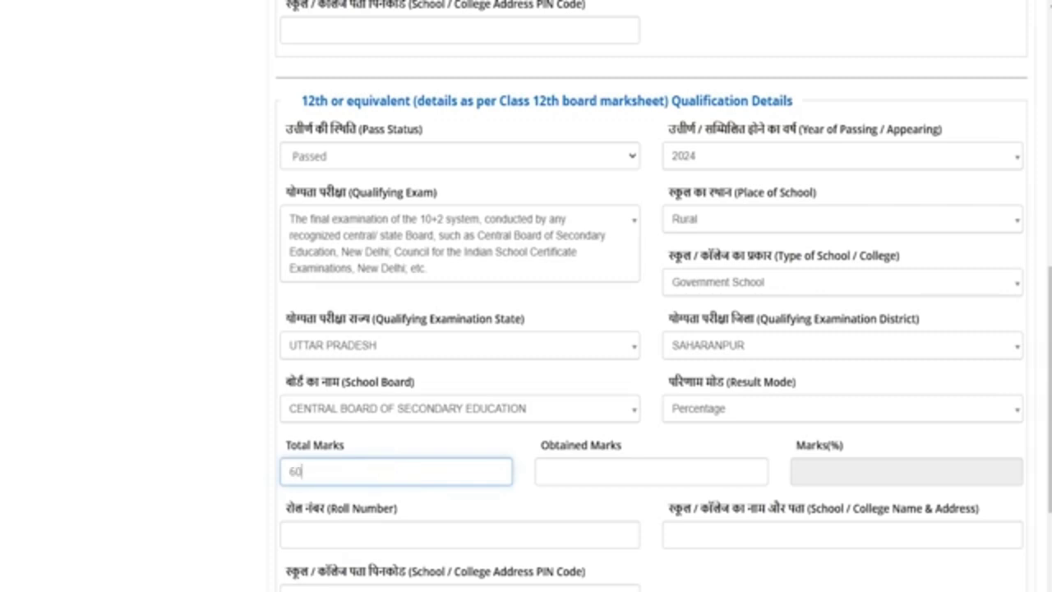
pyautogui.write('0')
pyautogui.click(546, 472)
pyautogui.write('450')
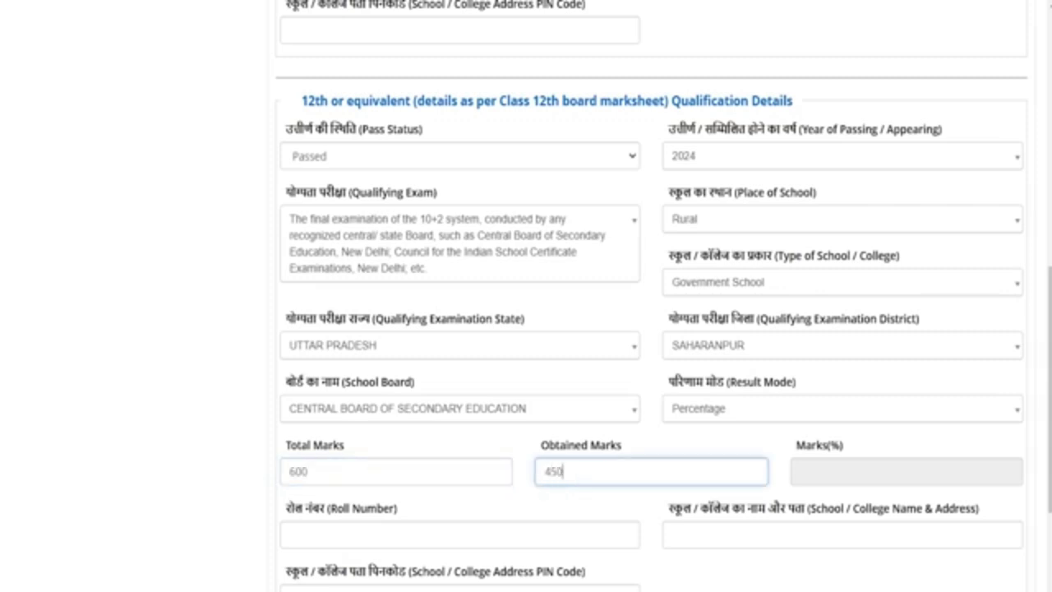
# Fill the roll number, school name and address, and school PIN code fields, then begin the CAPTCHA
pyautogui.click(459, 535)
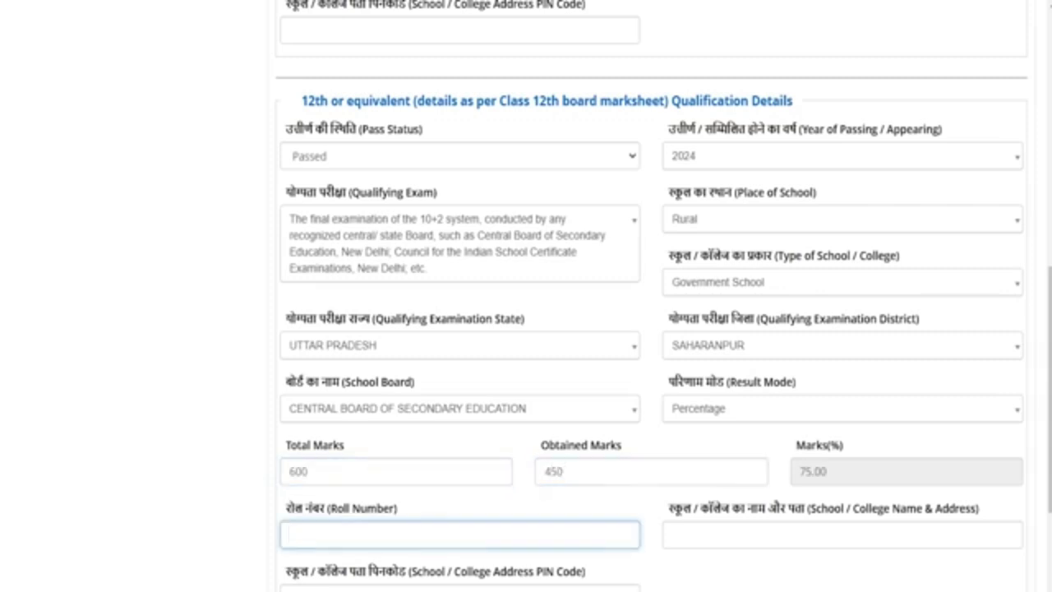
pyautogui.scroll(-3, 526, 329)
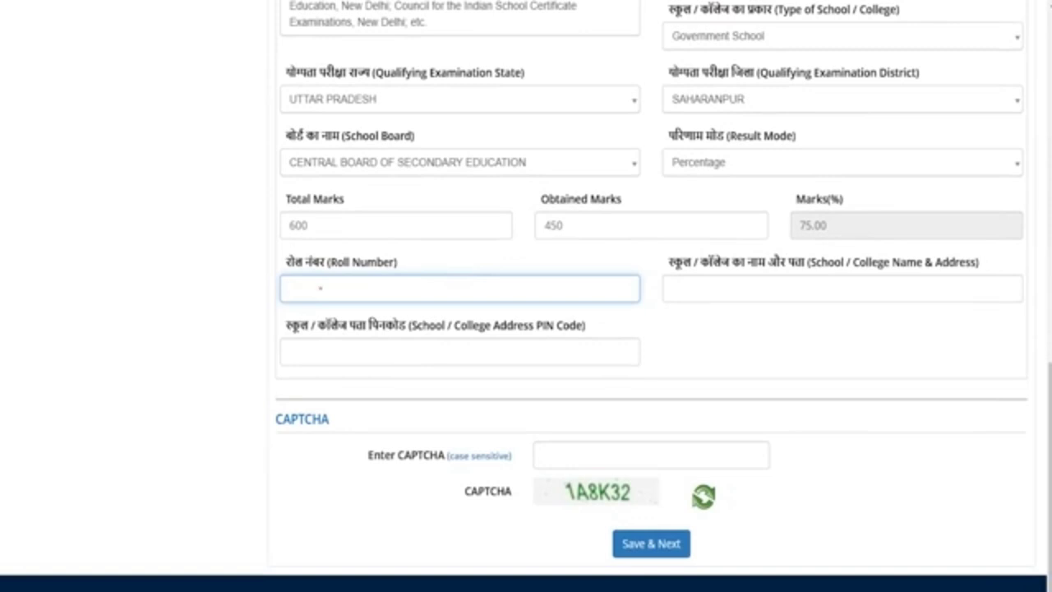
pyautogui.click(320, 288)
pyautogui.moveTo(306, 262); pyautogui.dragTo(367, 262)
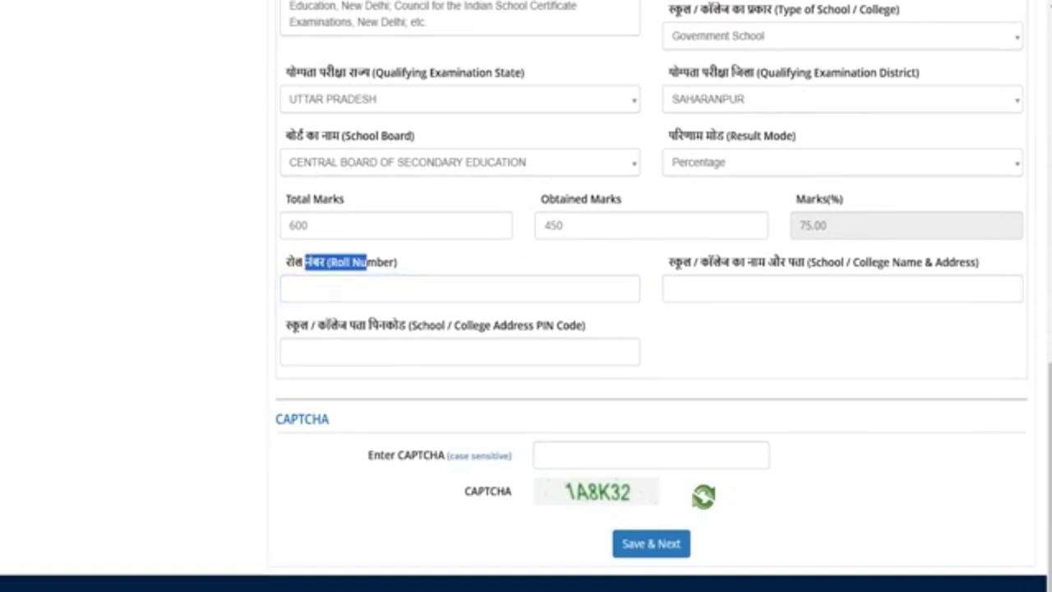
pyautogui.moveTo(679, 261); pyautogui.dragTo(830, 261)
pyautogui.click(795, 289)
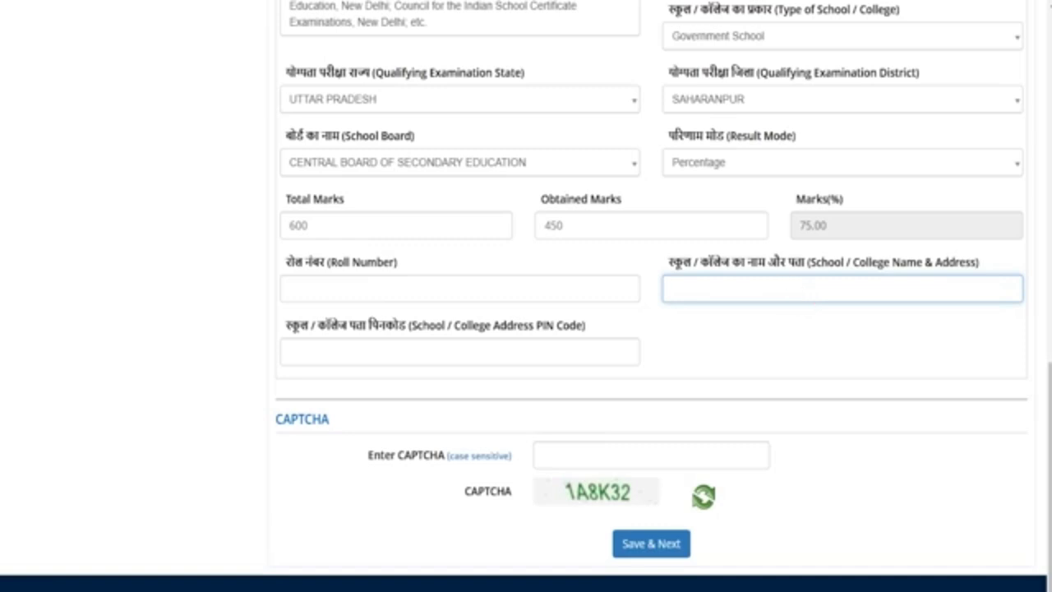
pyautogui.moveTo(294, 326); pyautogui.dragTo(407, 326)
pyautogui.click(375, 353)
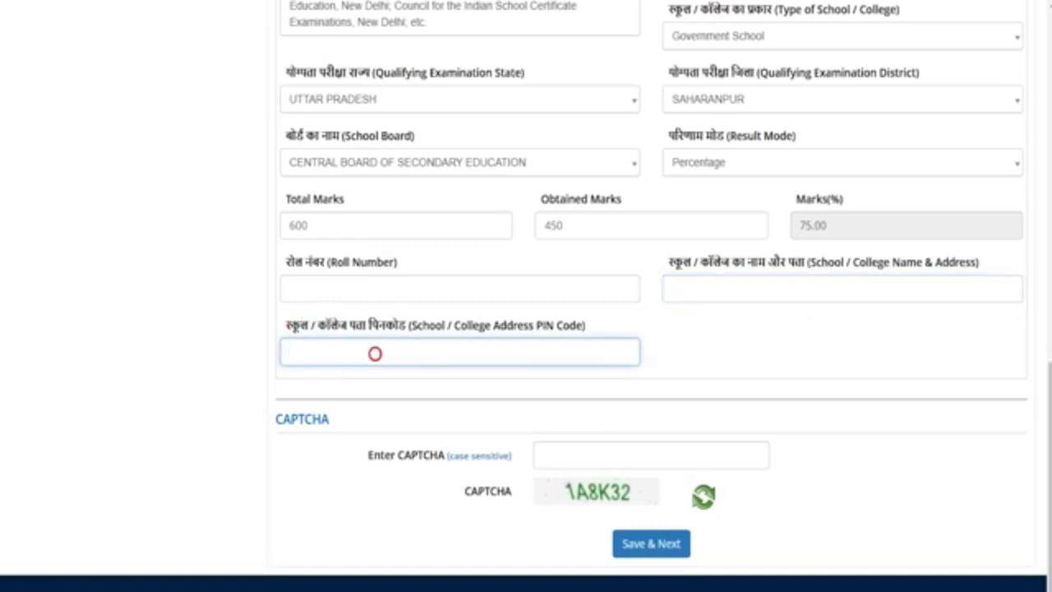
pyautogui.scroll(-1, 375, 353)
pyautogui.click(601, 428)
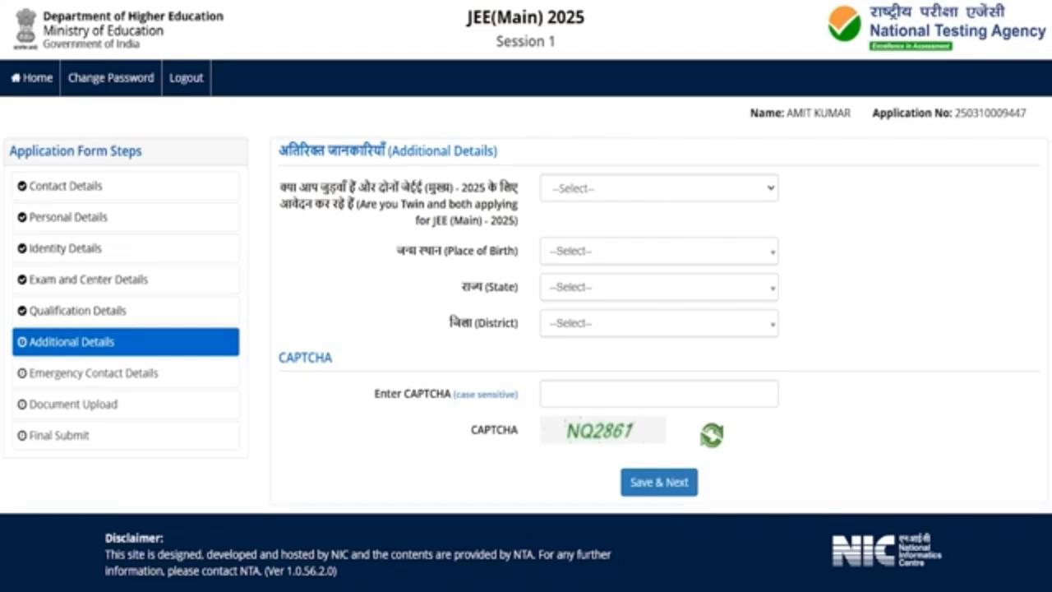
# Answer the twin applicant question with No, after briefly viewing the twin name and roll number fields
pyautogui.click(617, 188)
pyautogui.click(641, 236)
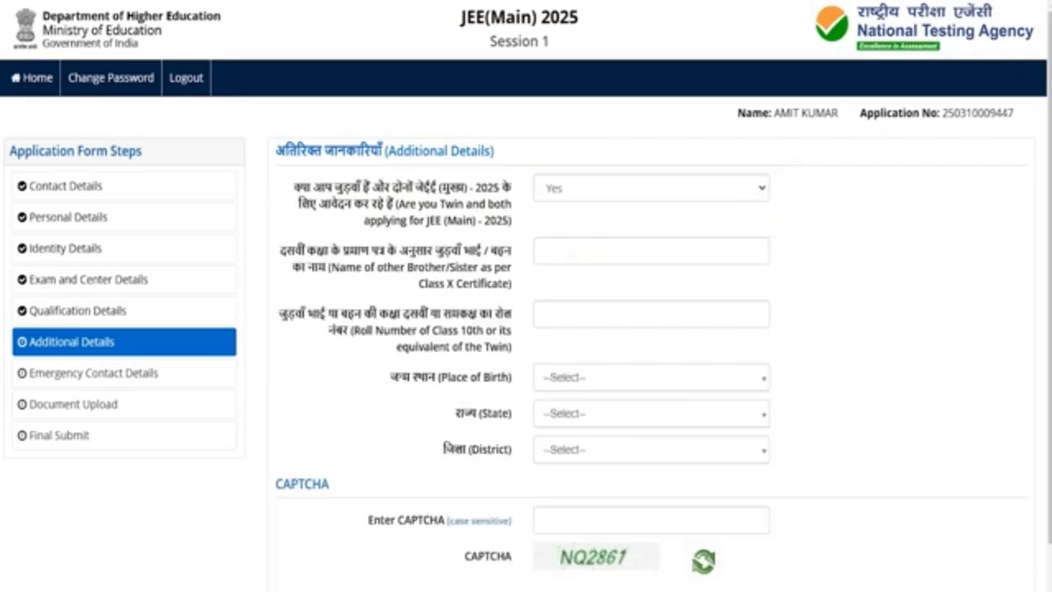
pyautogui.moveTo(355, 267); pyautogui.dragTo(450, 267)
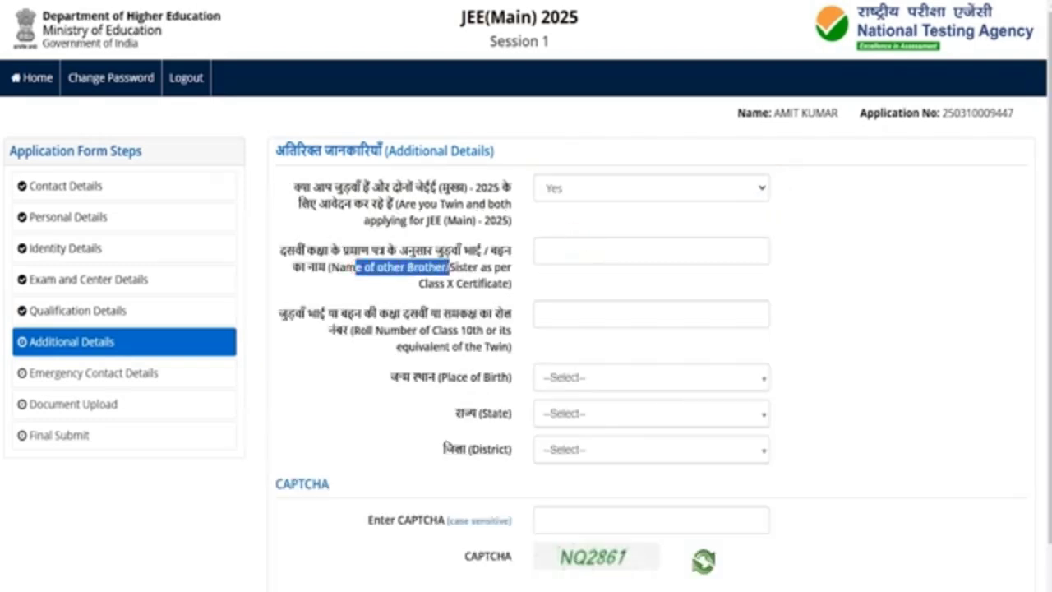
pyautogui.moveTo(390, 330); pyautogui.dragTo(458, 329)
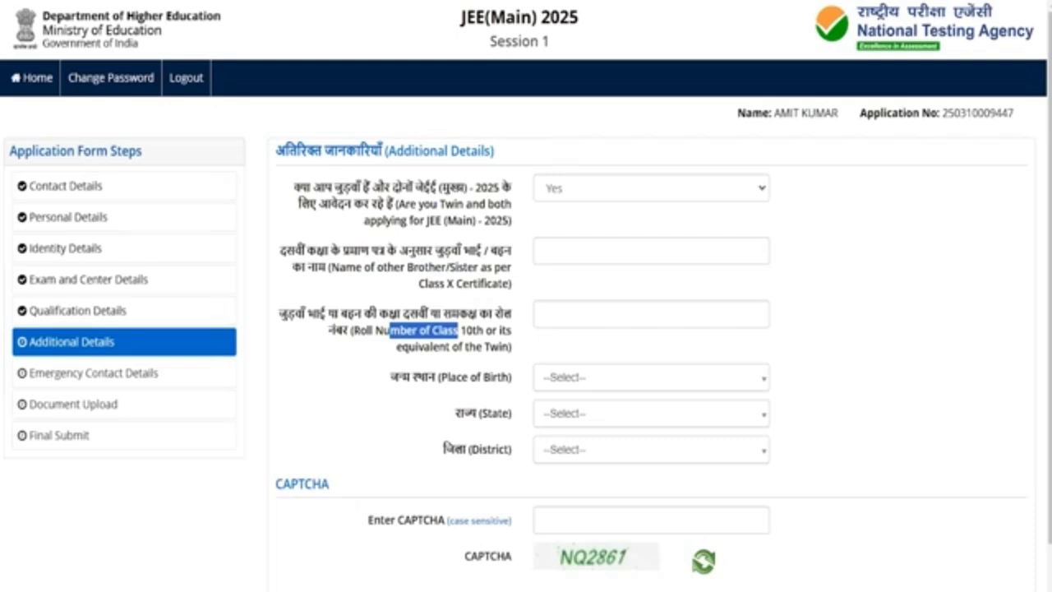
pyautogui.click(564, 188)
pyautogui.click(564, 258)
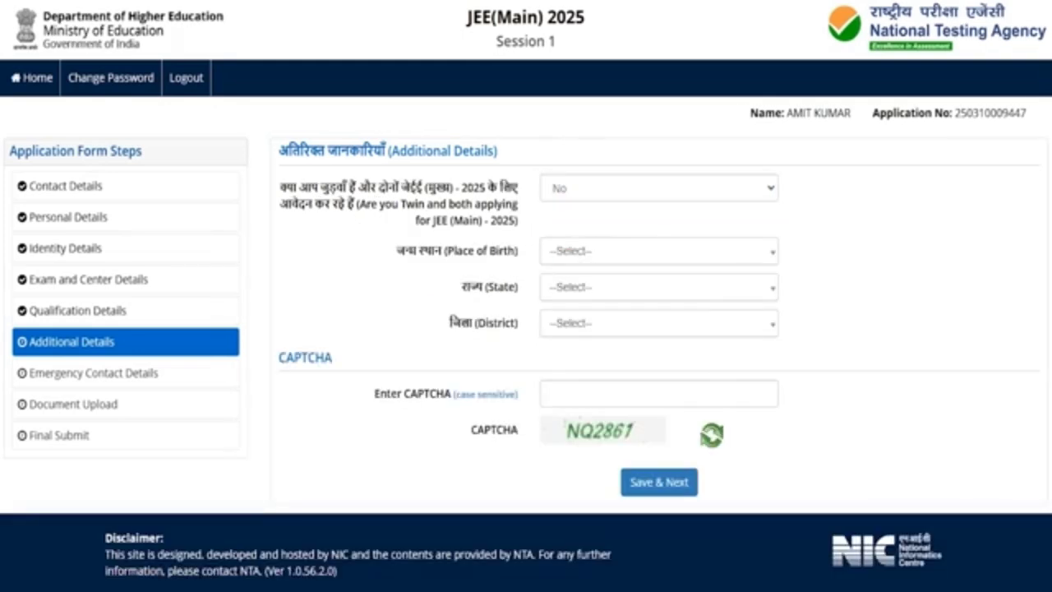
# Set the place of birth to India, UTTAR PRADESH, SAHARANPUR and begin the CAPTCHA
pyautogui.click(575, 251)
pyautogui.click(564, 323)
pyautogui.click(576, 287)
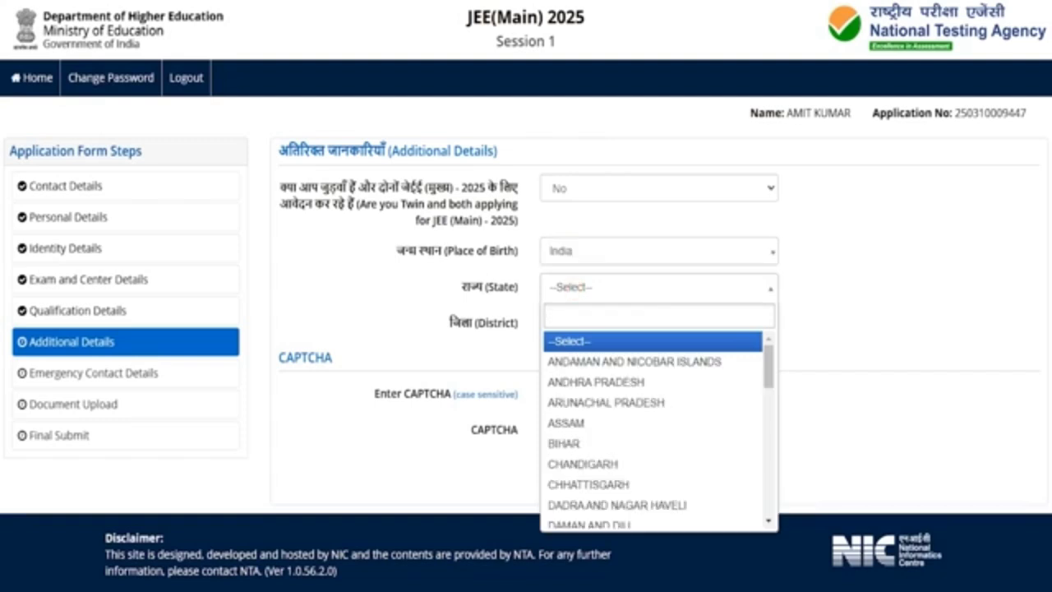
pyautogui.write('utta')
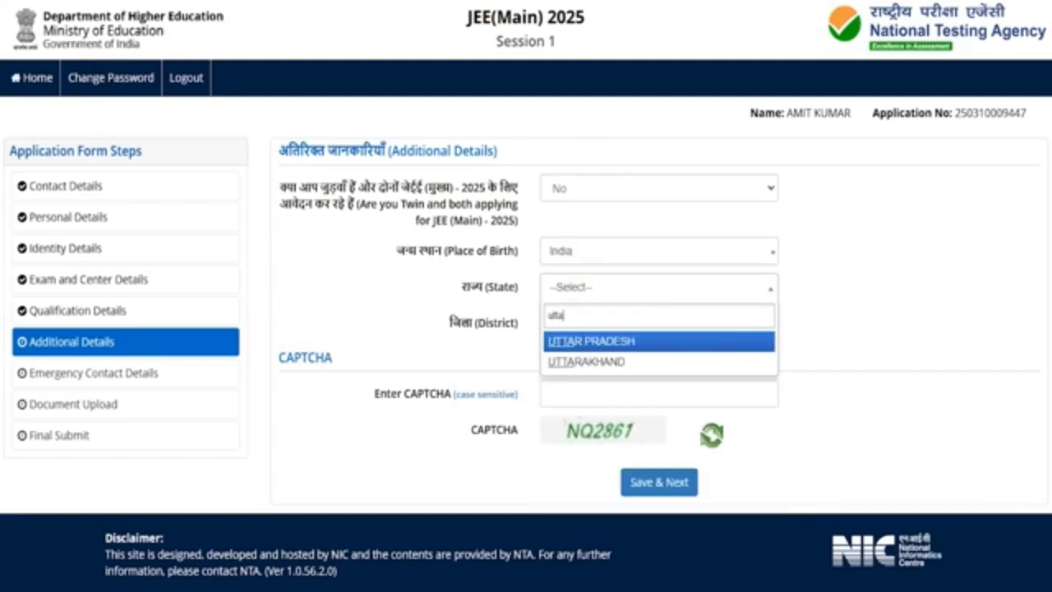
pyautogui.click(560, 339)
pyautogui.click(573, 324)
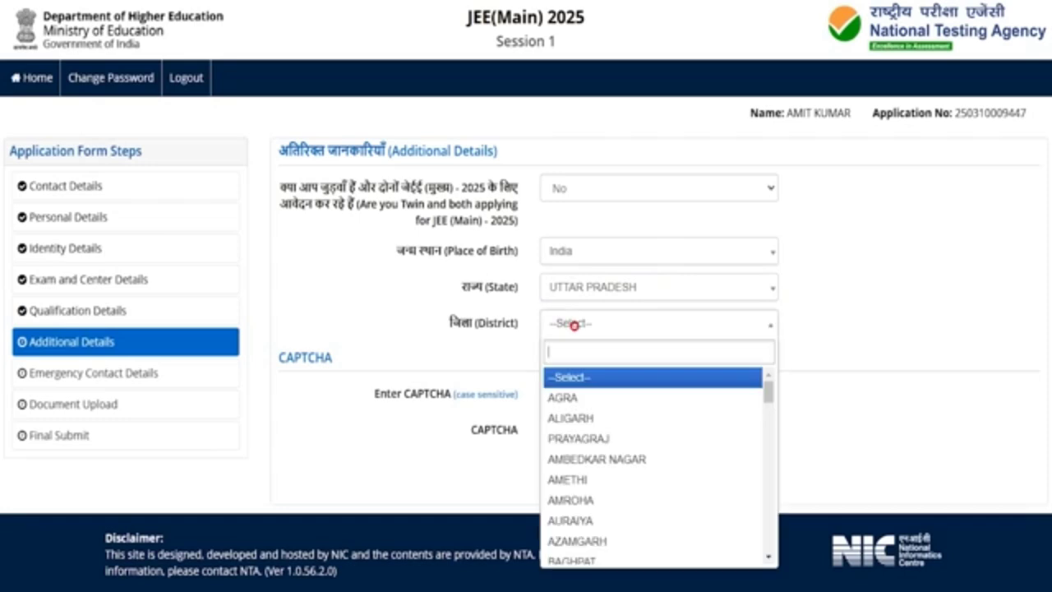
pyautogui.write('saha')
pyautogui.click(567, 377)
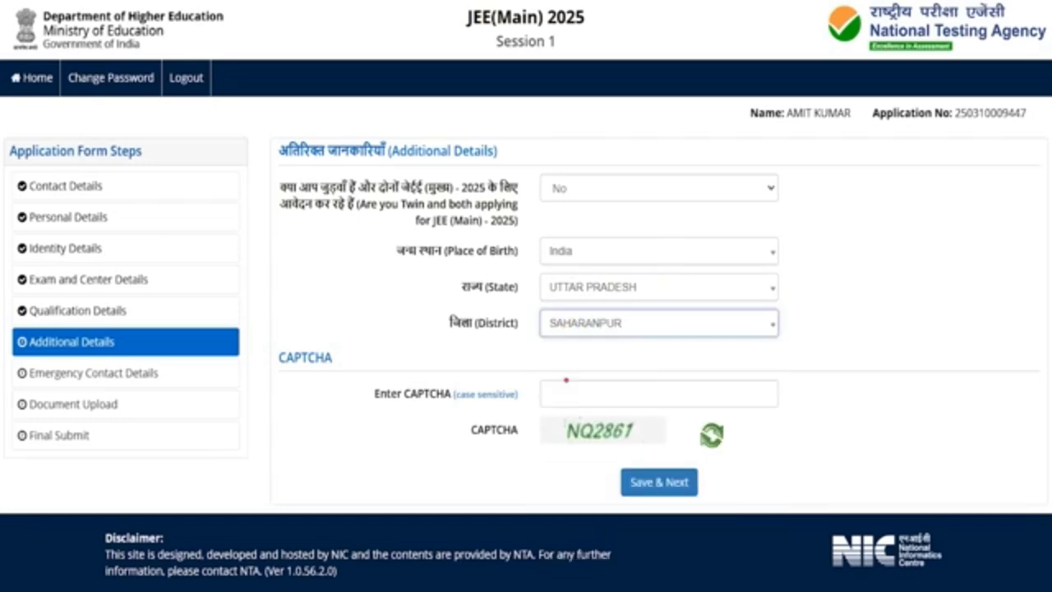
pyautogui.click(567, 392)
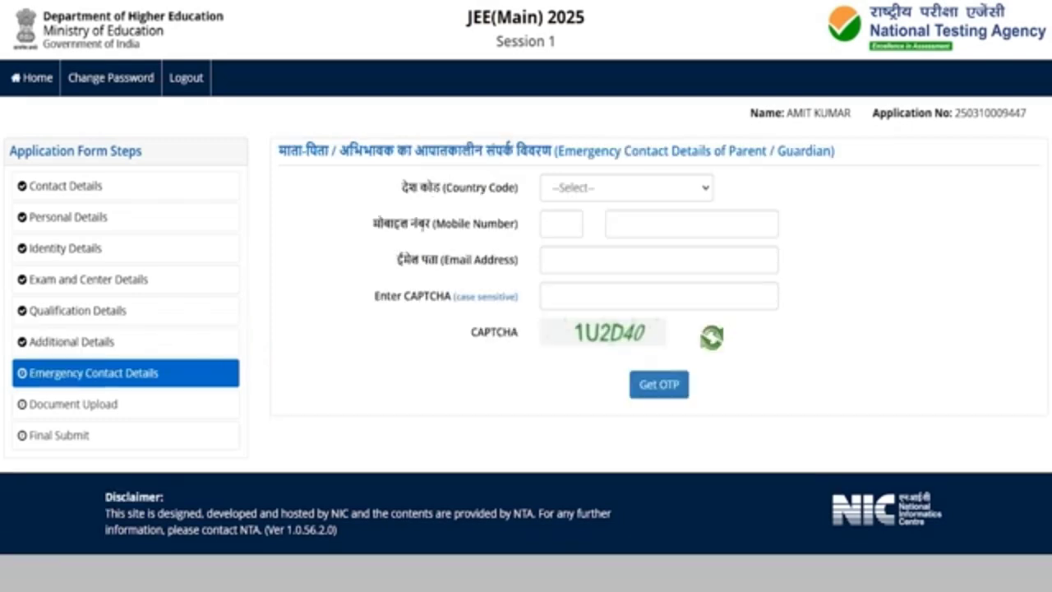
# Set country code India, enter the parent's mobile number, and verify the emergency contact OTPs
pyautogui.click(423, 231)
pyautogui.click(601, 188)
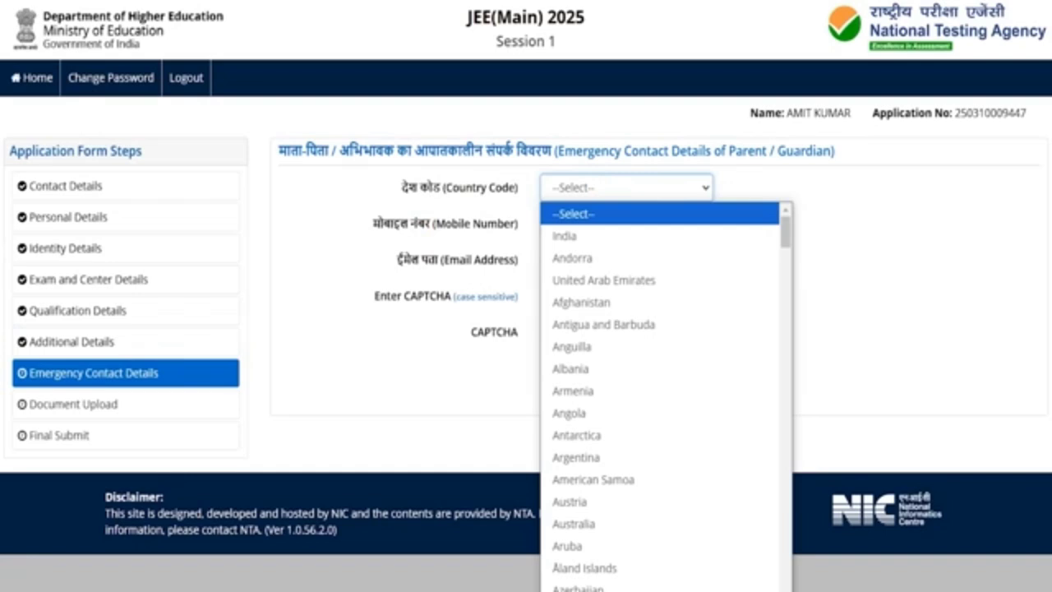
pyautogui.click(583, 234)
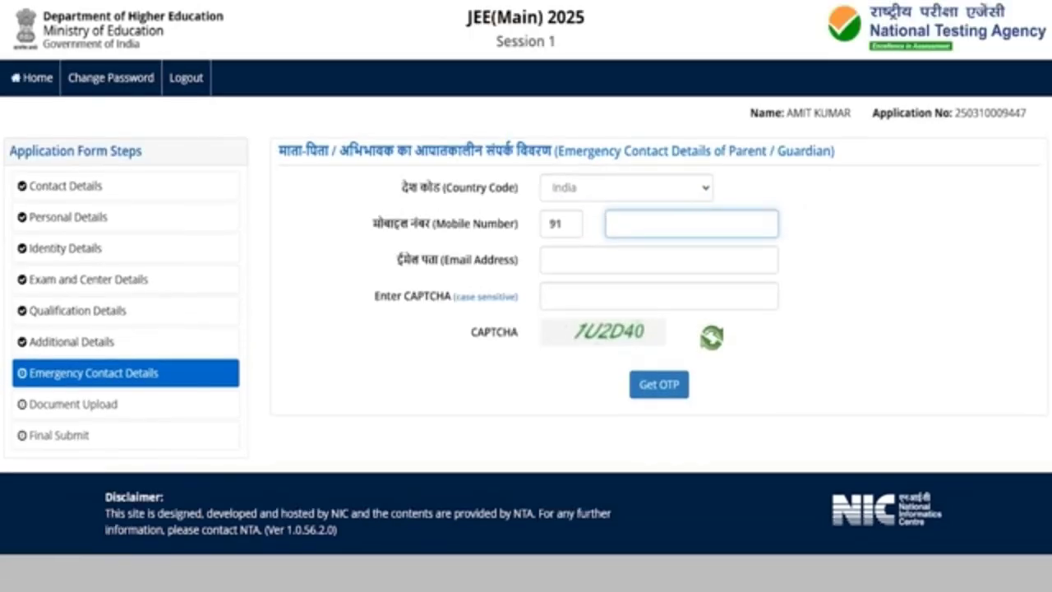
pyautogui.click(628, 223)
pyautogui.click(597, 333)
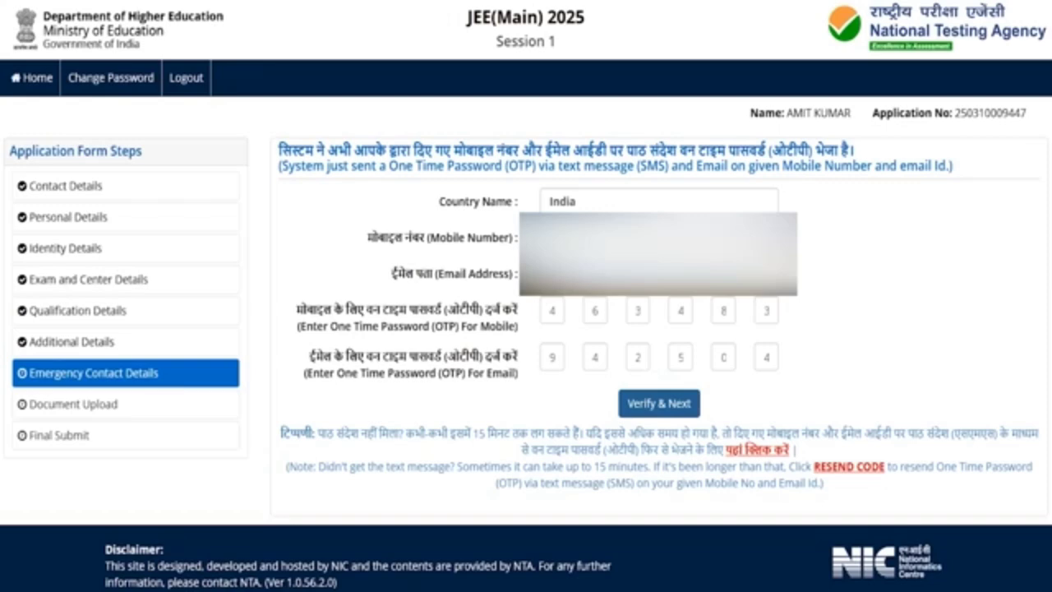
pyautogui.click(658, 404)
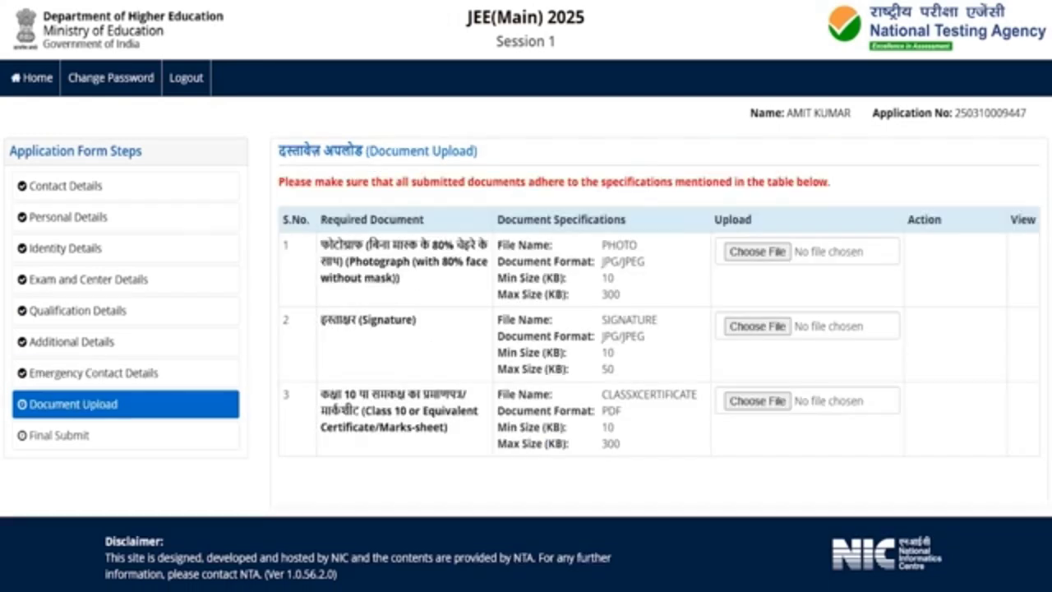
# Upload the photograph, signature and Class 10 certificate, then enter the CAPTCHA code
pyautogui.moveTo(343, 396); pyautogui.dragTo(408, 395)
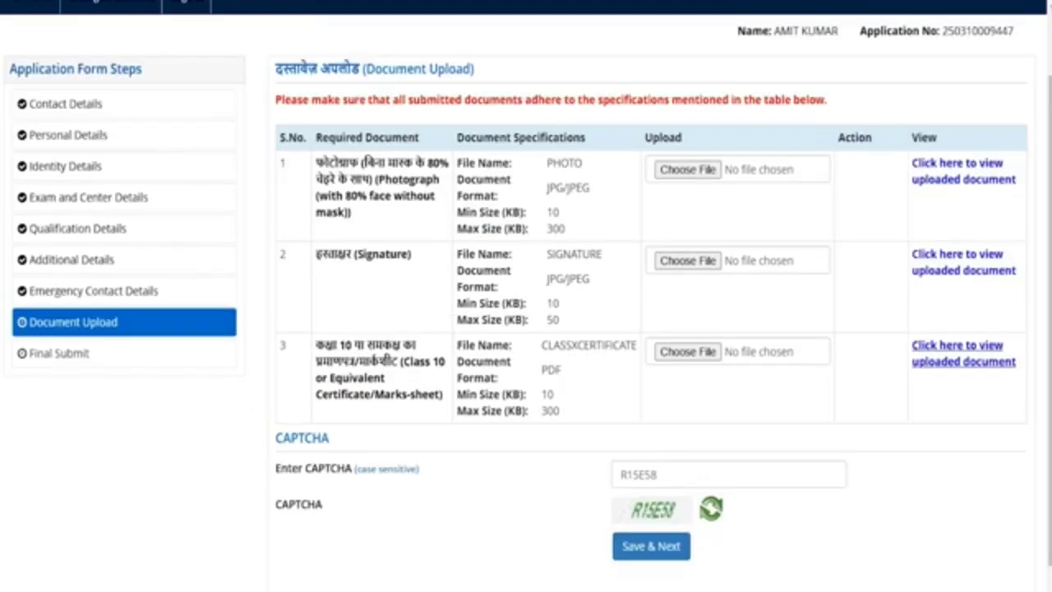
pyautogui.click(682, 476)
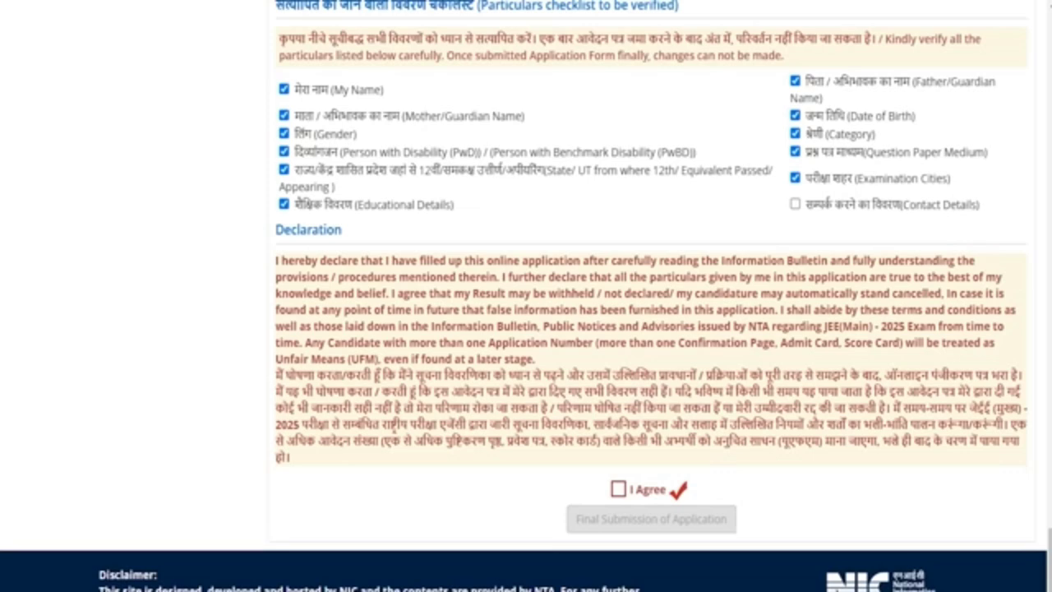
# Tick Contact Details and the I Agree declaration, then submit the application form finally
pyautogui.click(795, 204)
pyautogui.click(618, 489)
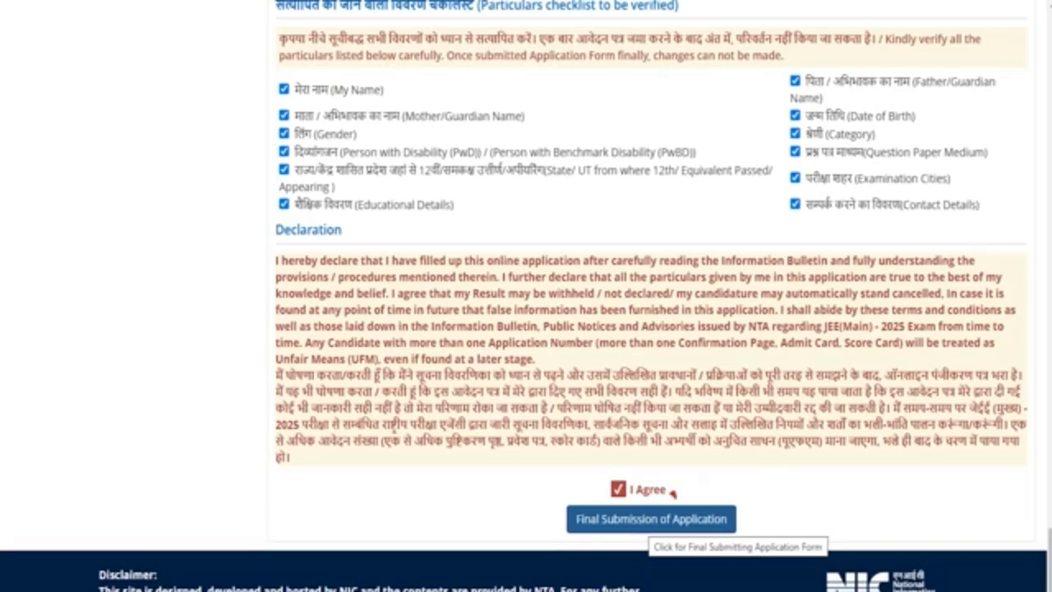
pyautogui.click(651, 519)
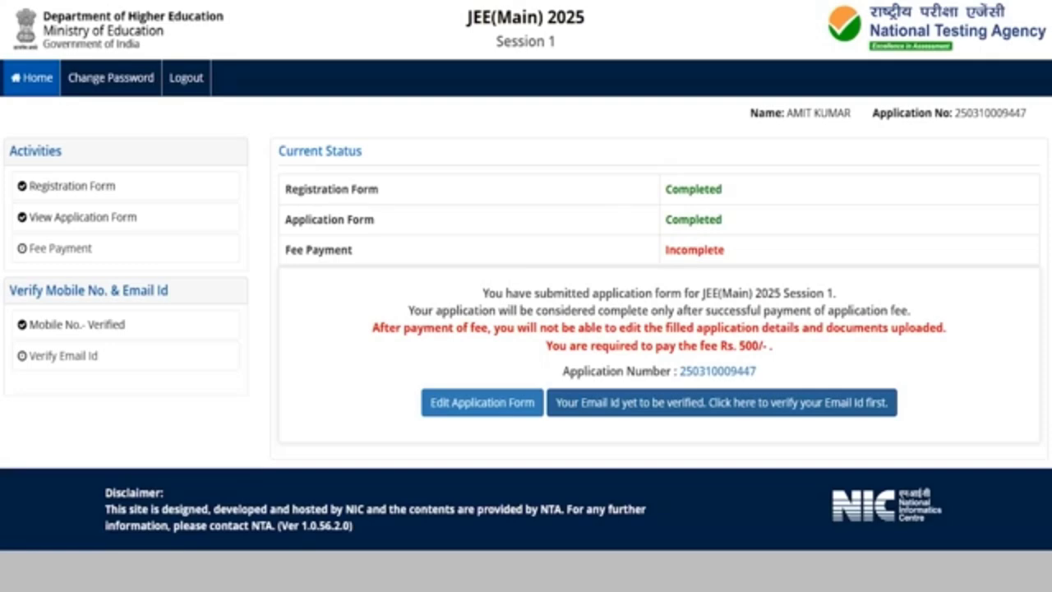
# Verify the registered email address using the CAPTCHA and the emailed OTP
pyautogui.click(784, 401)
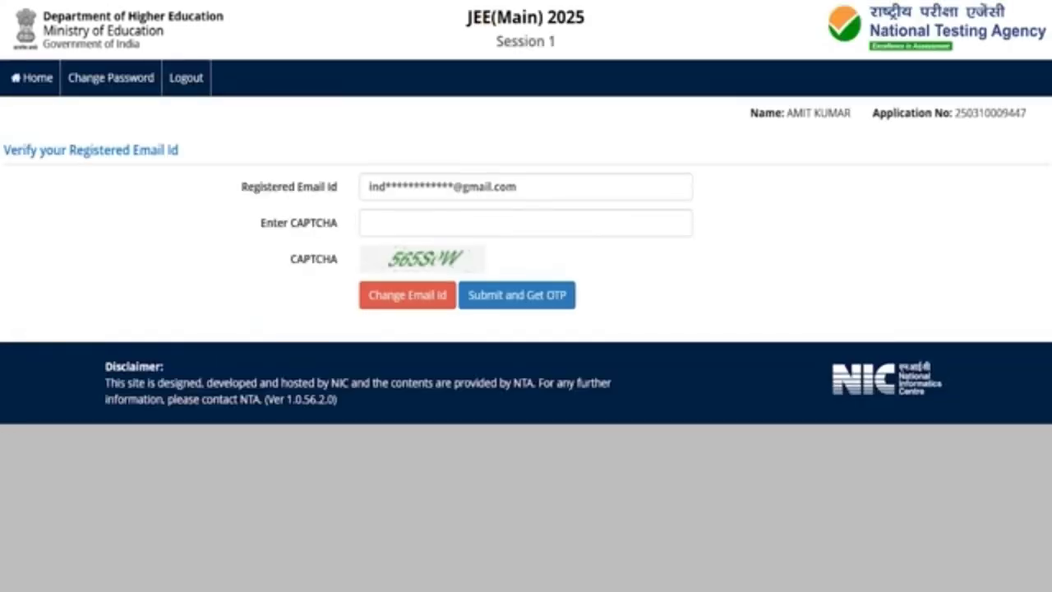
pyautogui.click(507, 223)
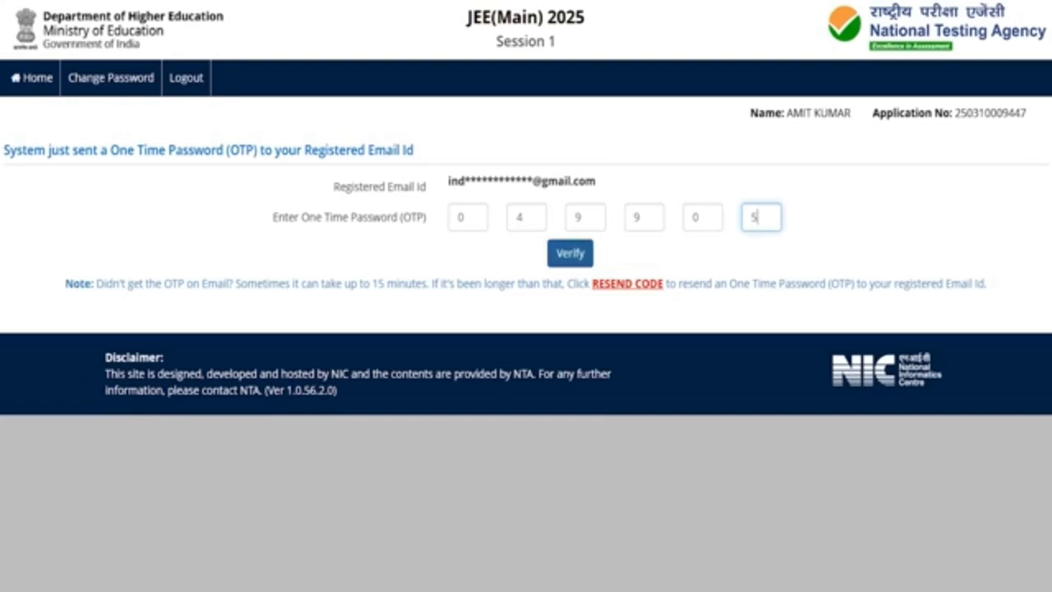
pyautogui.click(570, 253)
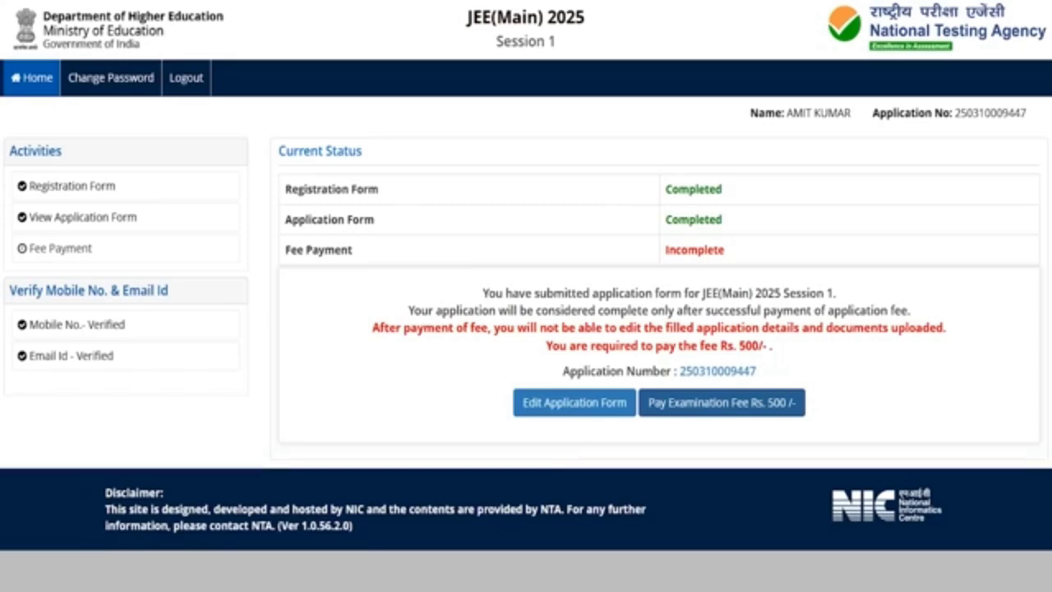
# Pay the Rs. 500 examination fee by Online Payment through the SBI MOPS provider
pyautogui.click(739, 402)
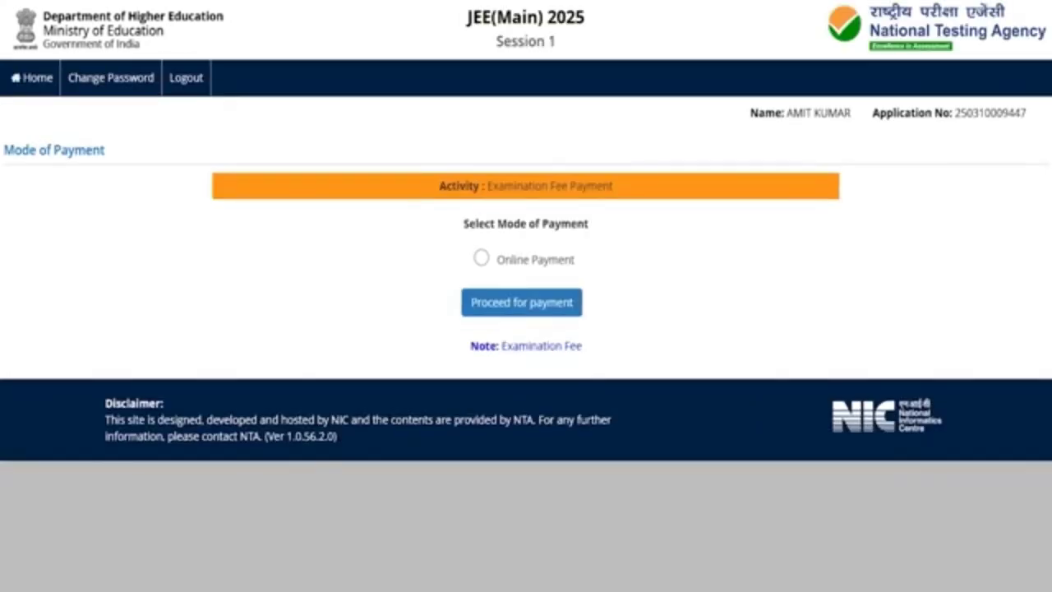
pyautogui.click(481, 258)
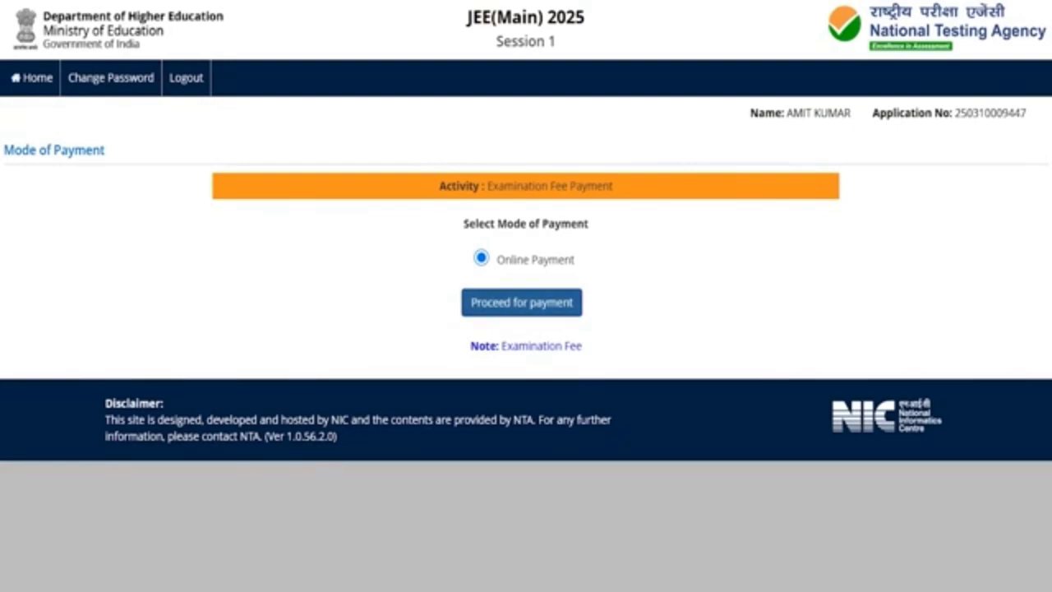
pyautogui.click(511, 302)
pyautogui.click(590, 82)
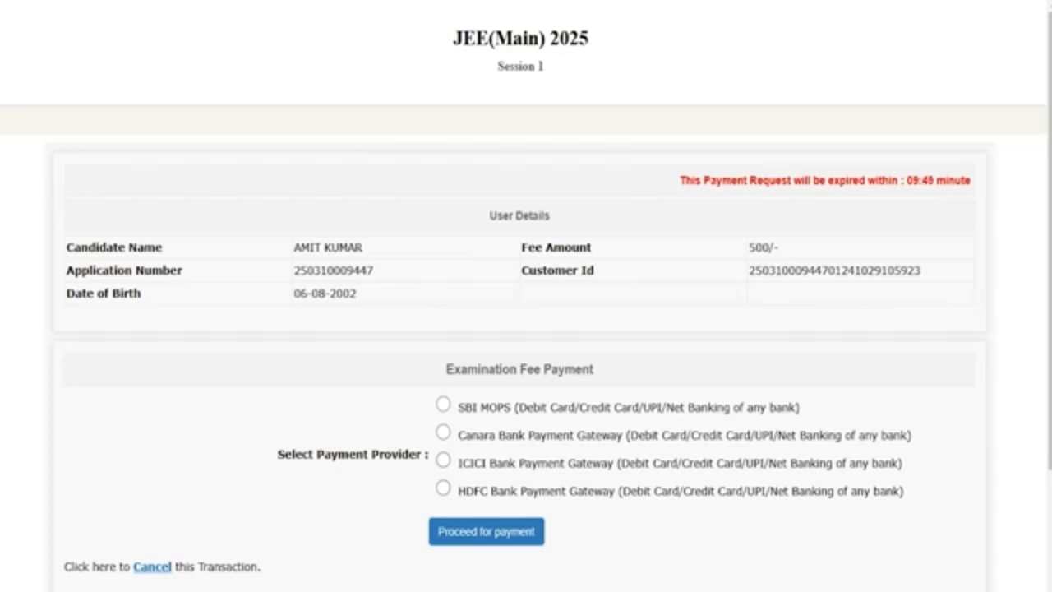
pyautogui.click(443, 404)
pyautogui.click(470, 532)
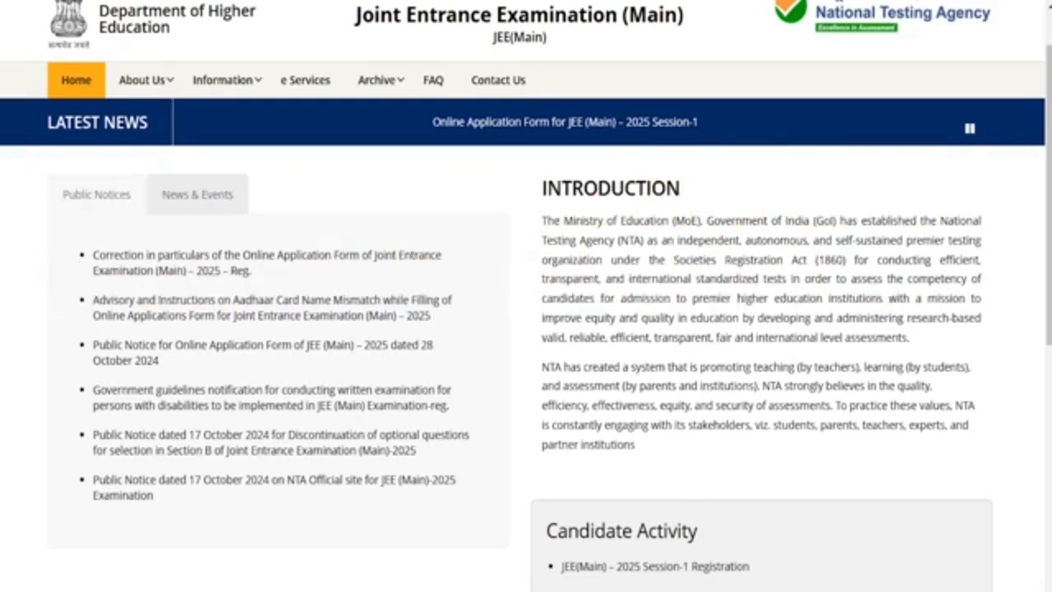
pyautogui.scroll(-7, 526, 296)
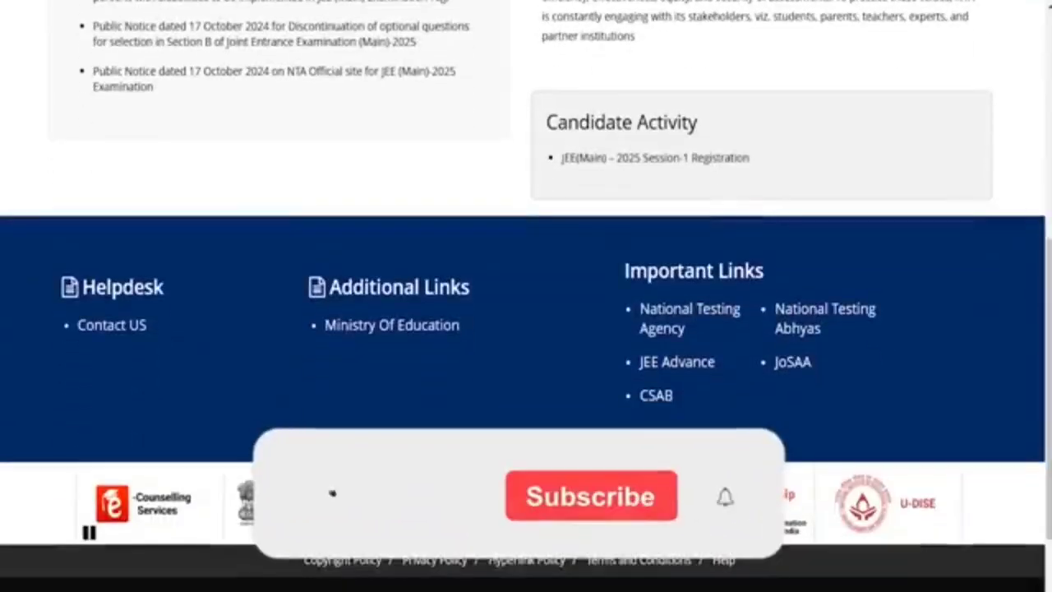
pyautogui.scroll(10, 526, 296)
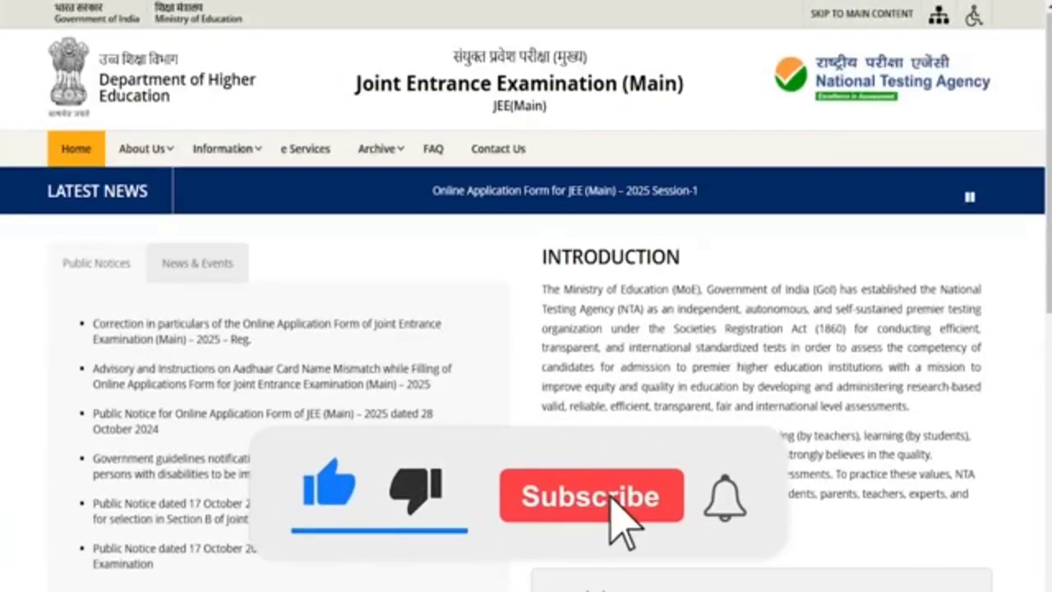
pyautogui.moveTo(378, 149)
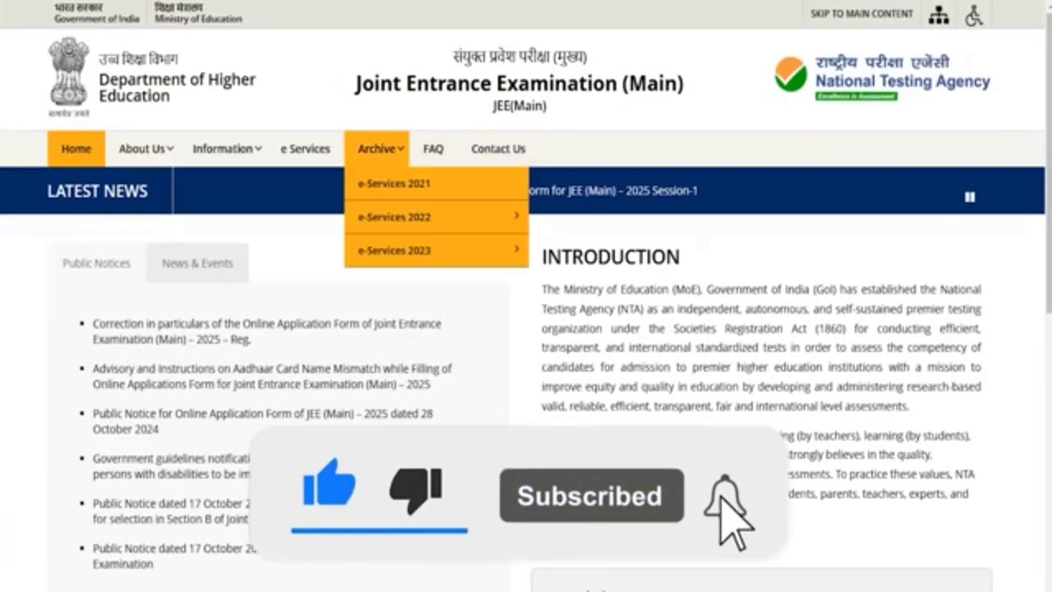
pyautogui.moveTo(394, 217)
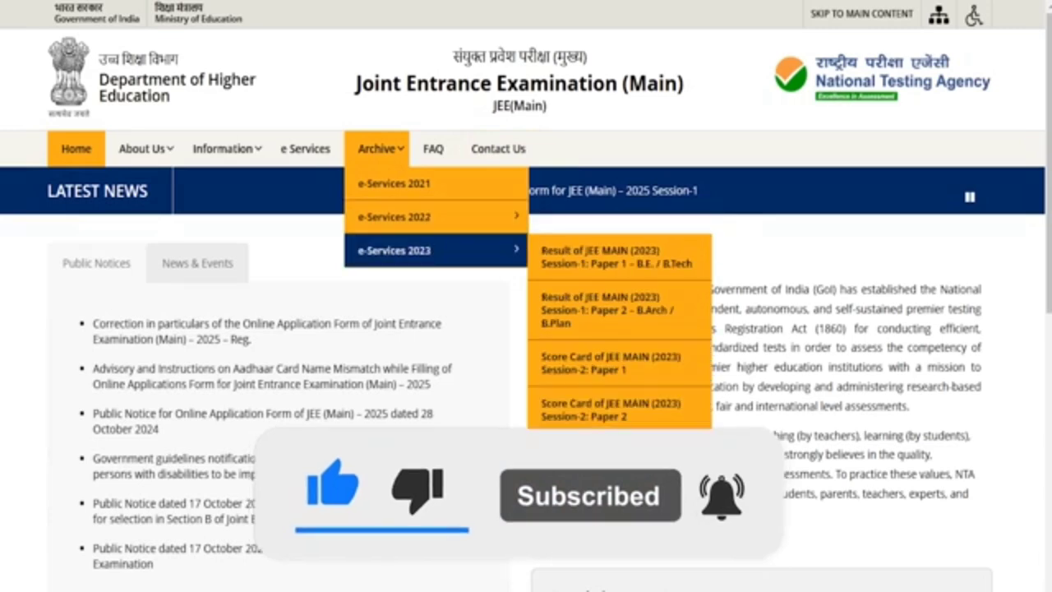
pyautogui.moveTo(224, 149)
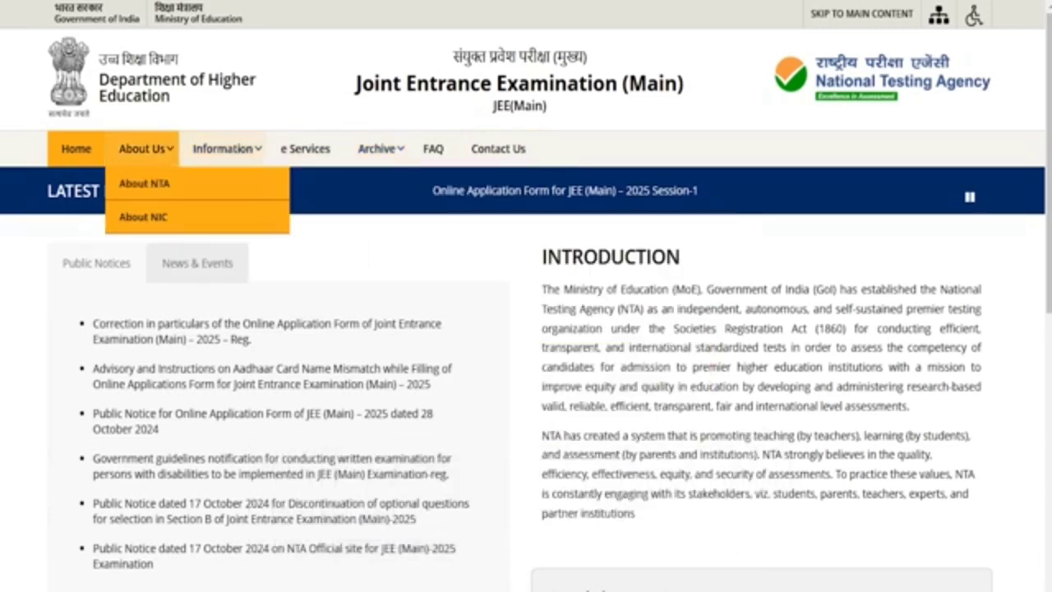